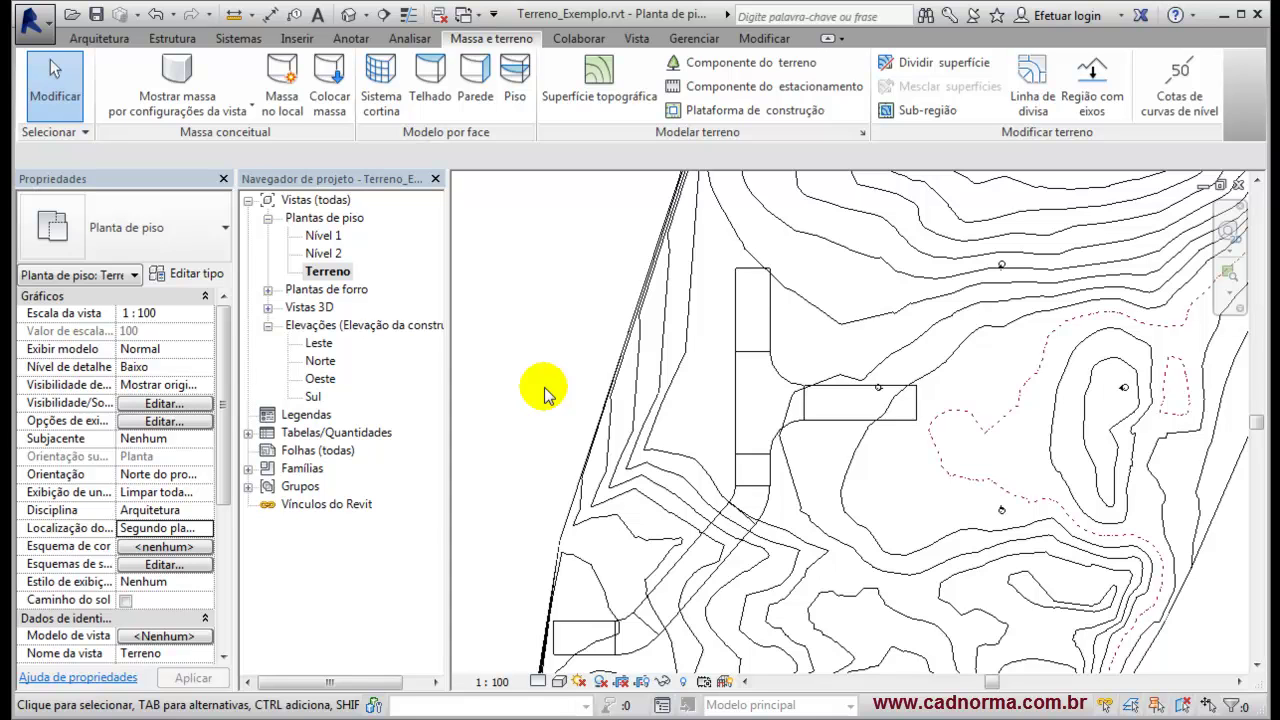
Examine the rectangular platforms and curved access road drawn over the contour lines in the Terreno plan, focusing on the southwest platform.
middle_drag(546, 414, 536, 386)
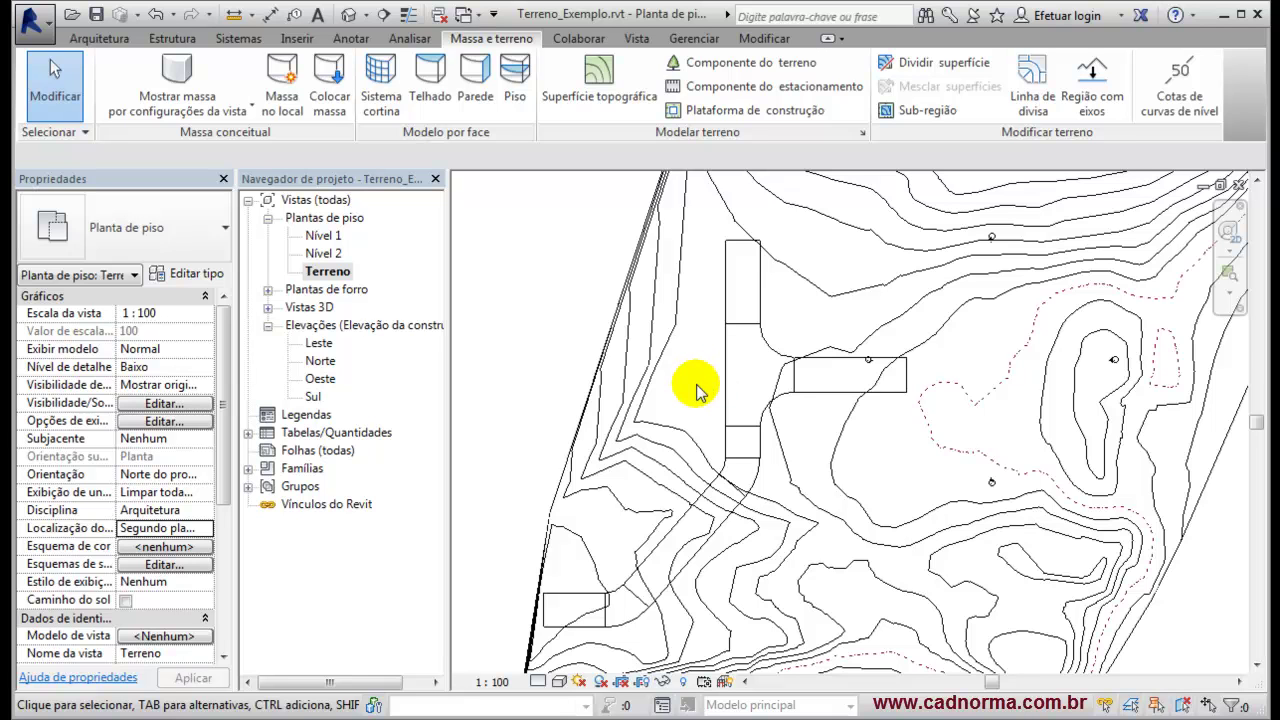
scroll(698, 392, down, 3)
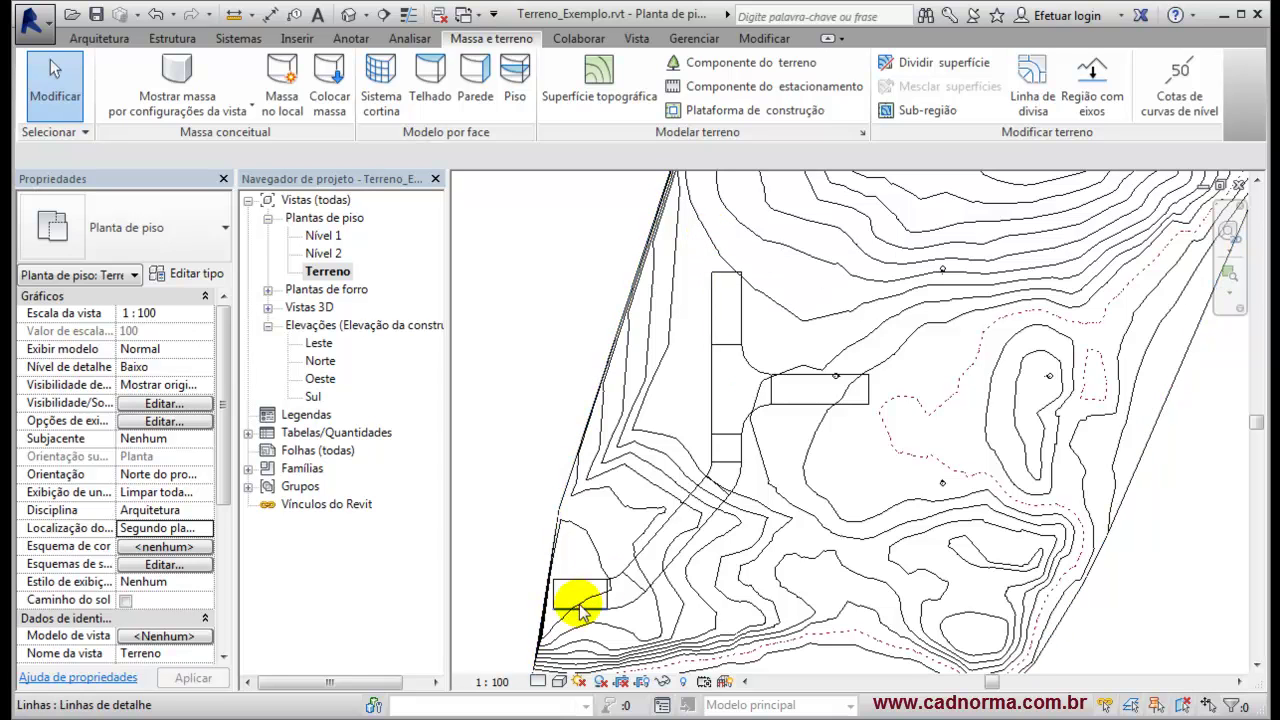
scroll(583, 605, up, 2)
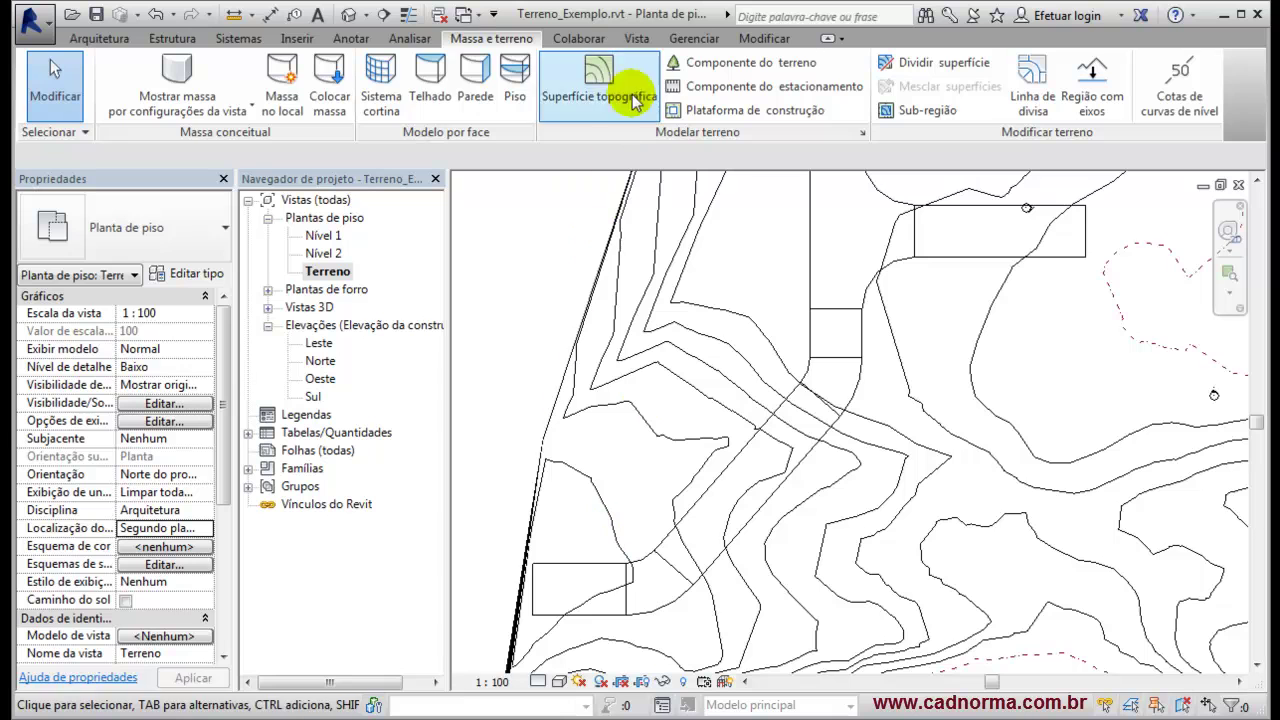
click(351, 40)
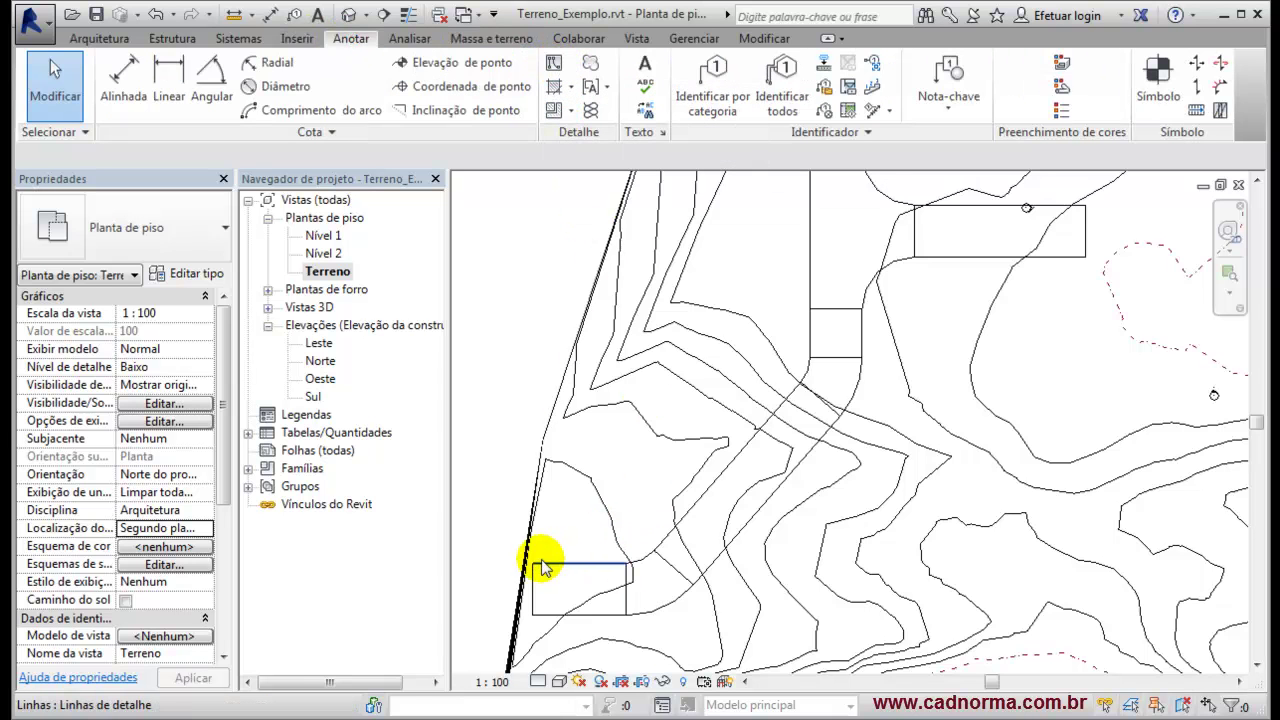
scroll(880, 328, down, 2)
middle_drag(903, 334, 850, 412)
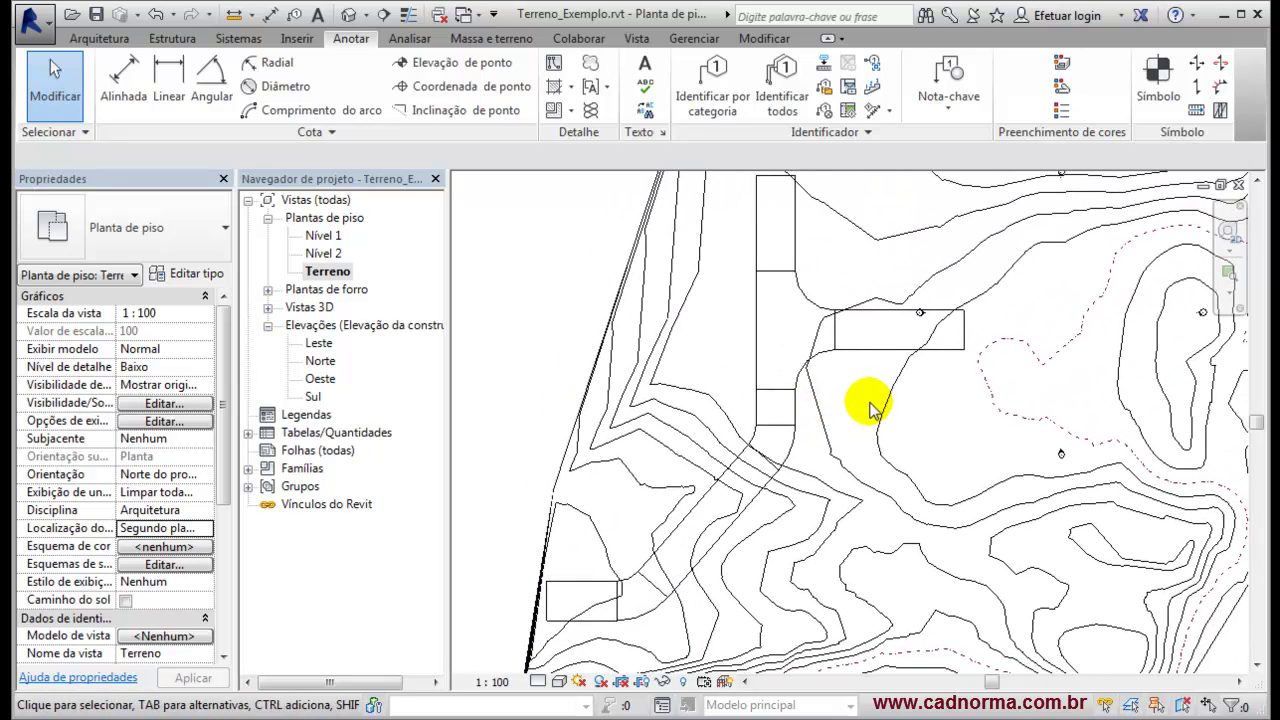
scroll(666, 591, up, 1)
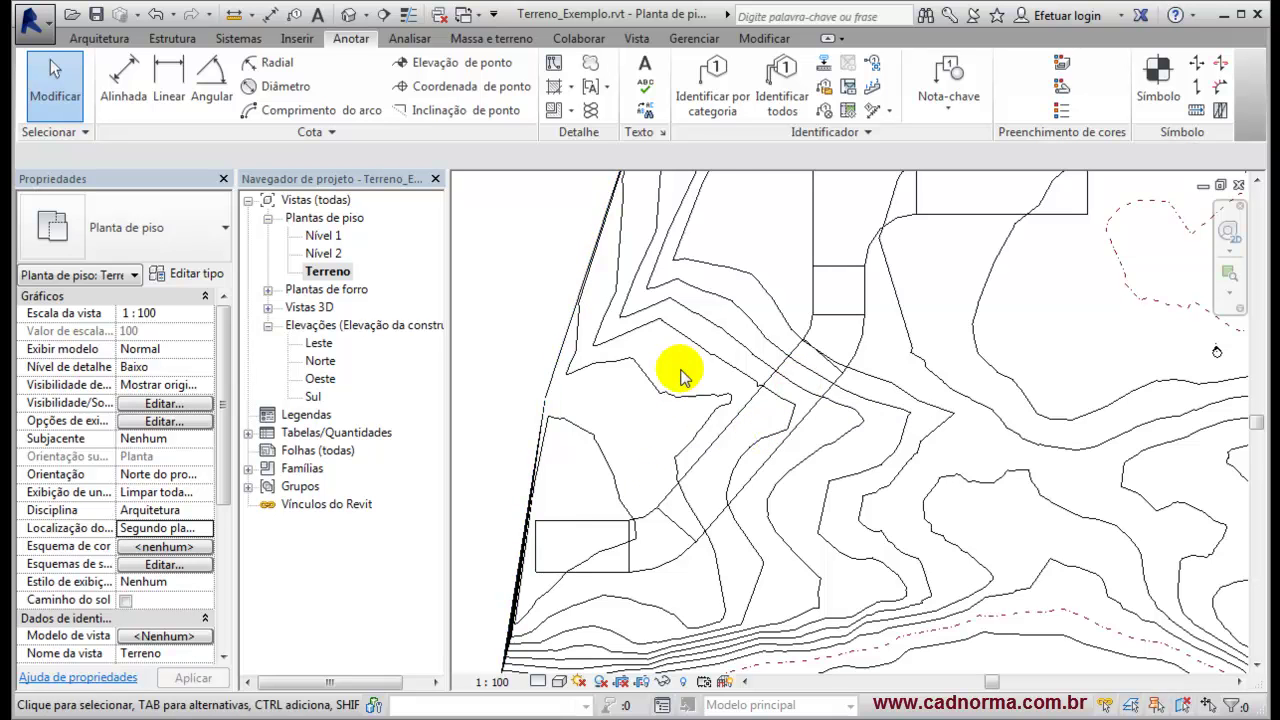
scroll(591, 391, down, 1)
middle_drag(643, 417, 628, 453)
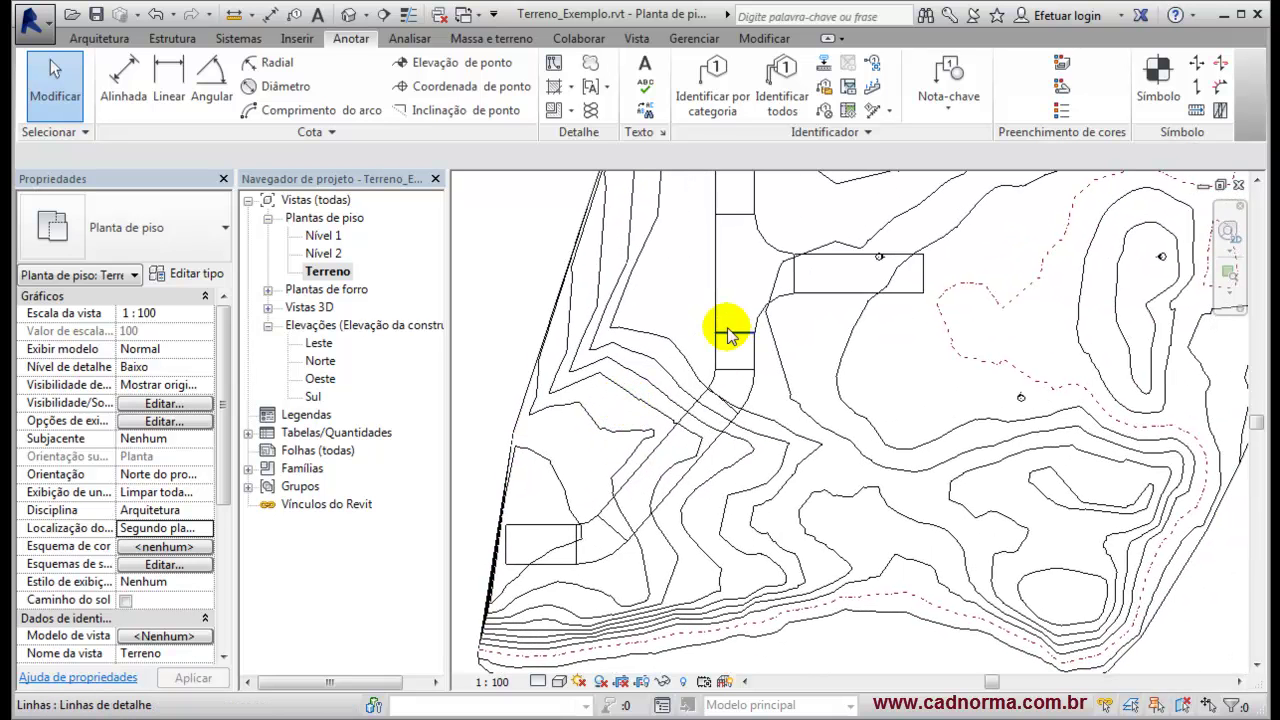
scroll(760, 345, down, 1)
middle_drag(772, 352, 788, 404)
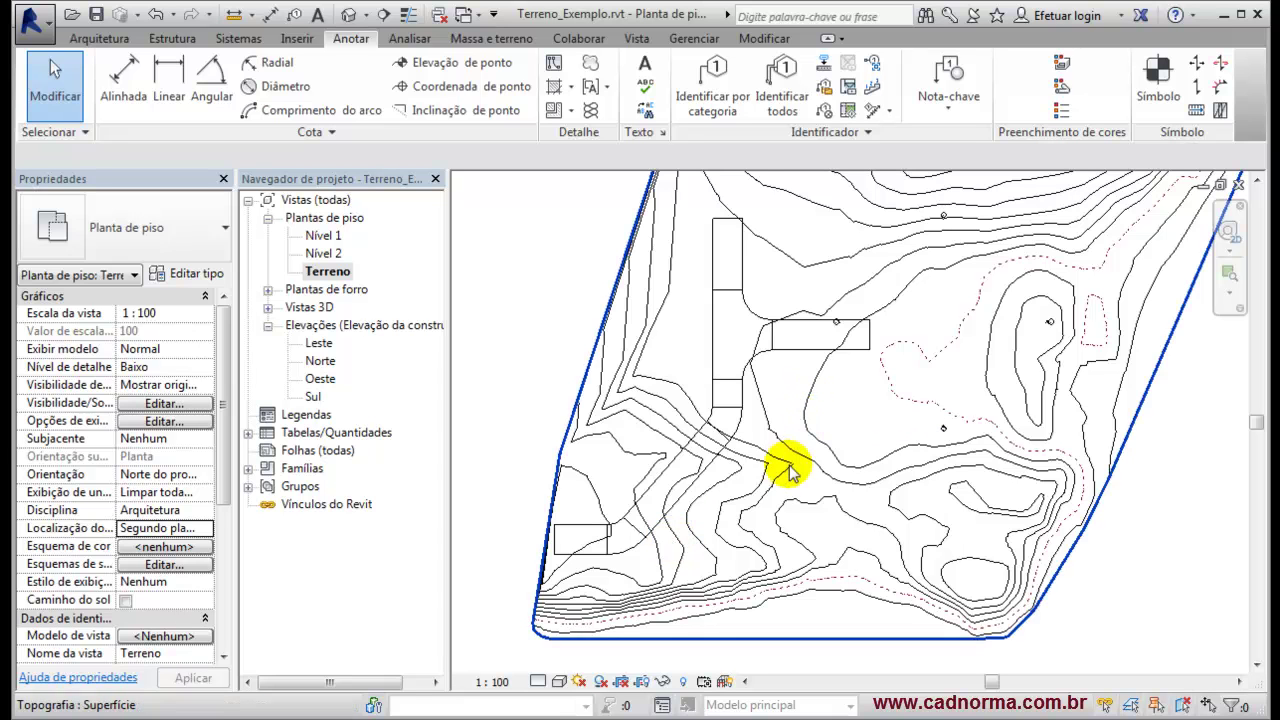
scroll(680, 540, up, 1)
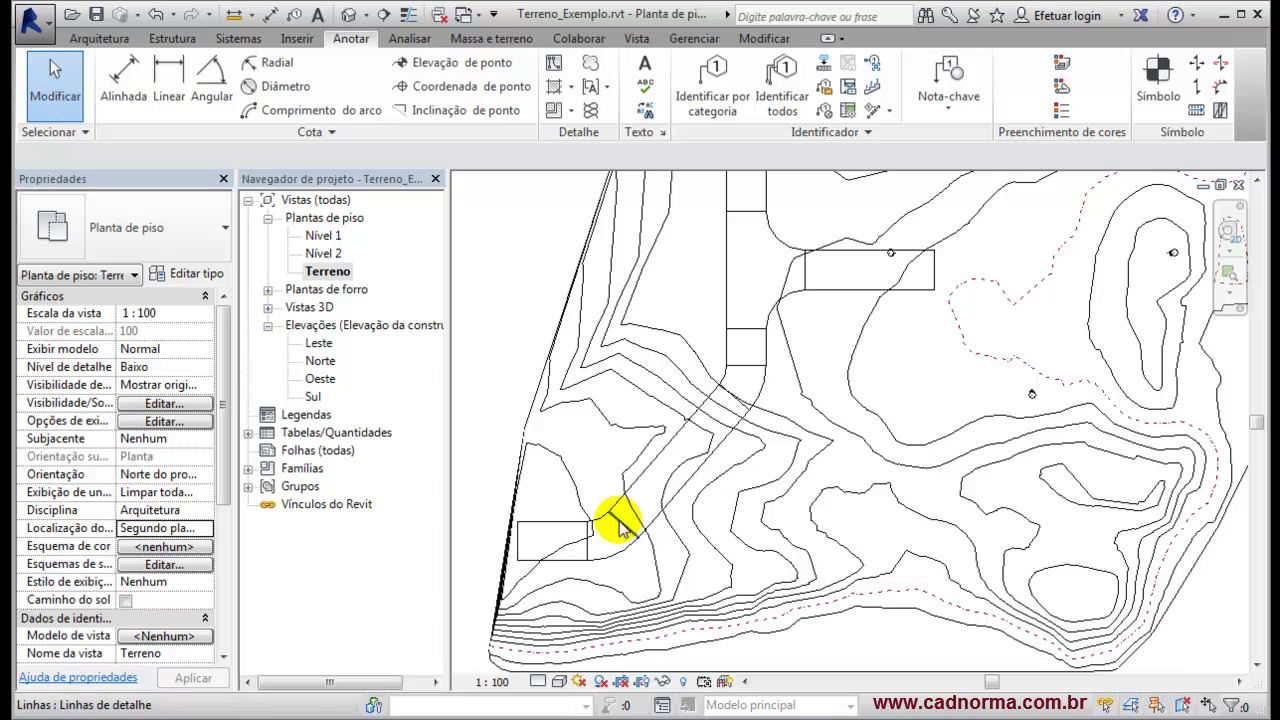
scroll(600, 500, up, 3)
mouse_move(597, 503)
middle_down()
mouse_move(614, 494)
mouse_move(617, 411)
mouse_move(680, 400)
middle_up()
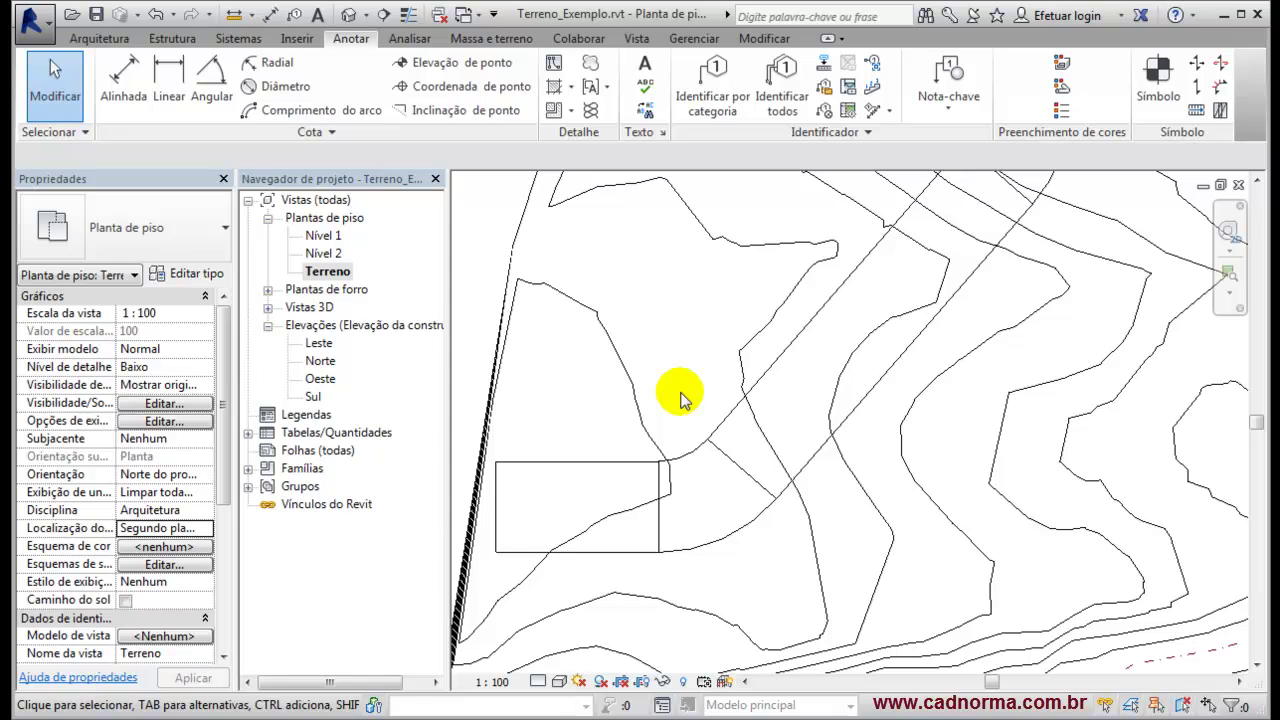
scroll(680, 400, up, 2)
middle_drag(680, 400, 790, 394)
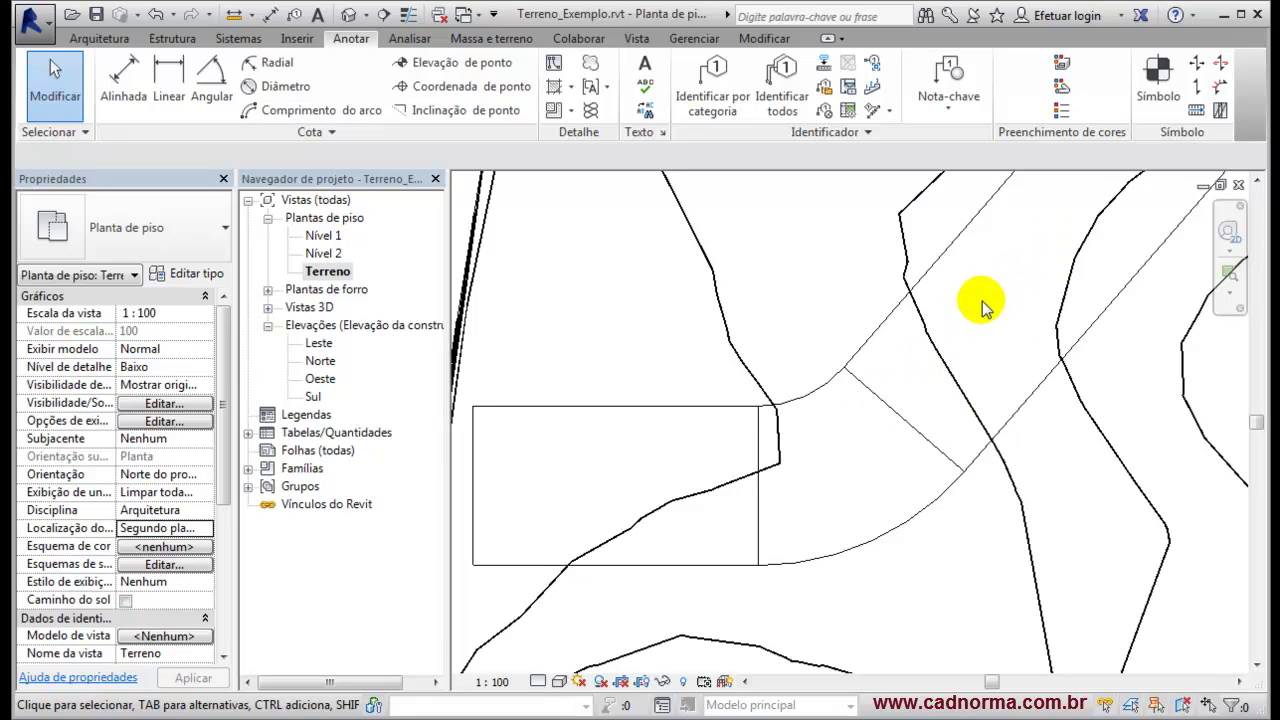
Check the terrain elevations with Spot Elevation at the southwest rectangle's west and east ends and along the adjoining curve, without placing any annotation.
key(alt+m)
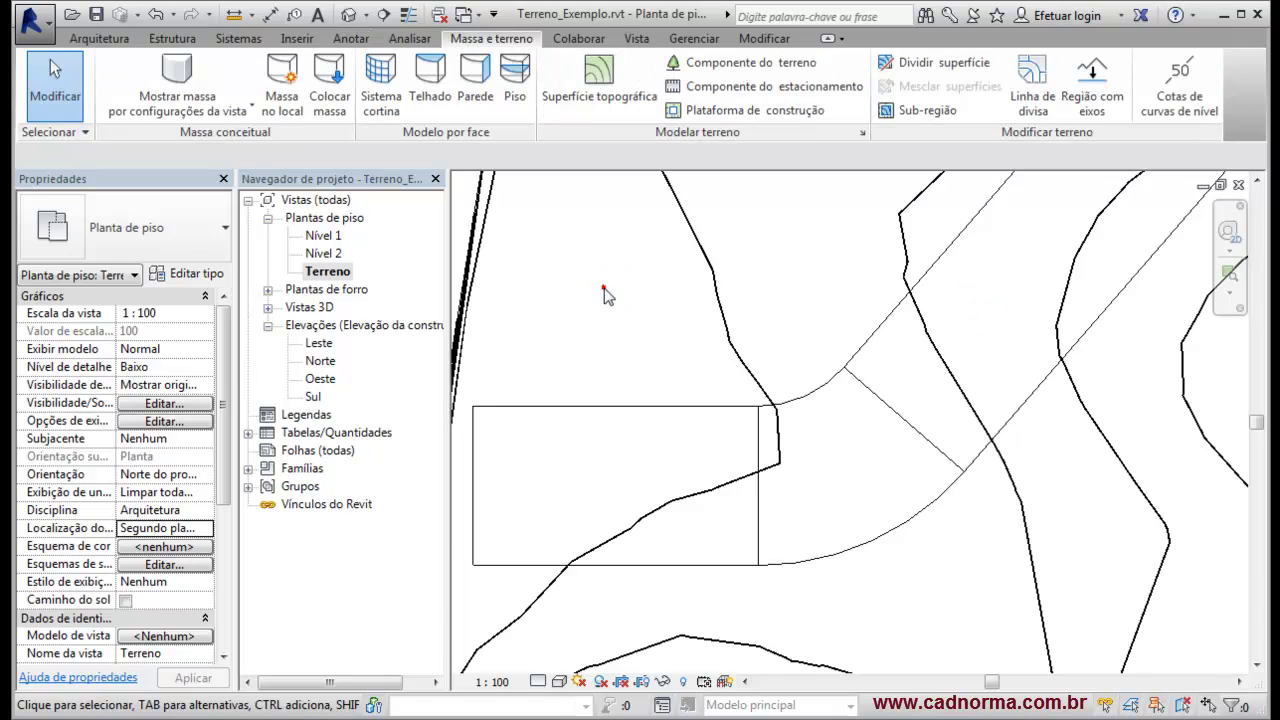
scroll(620, 295, down, 3)
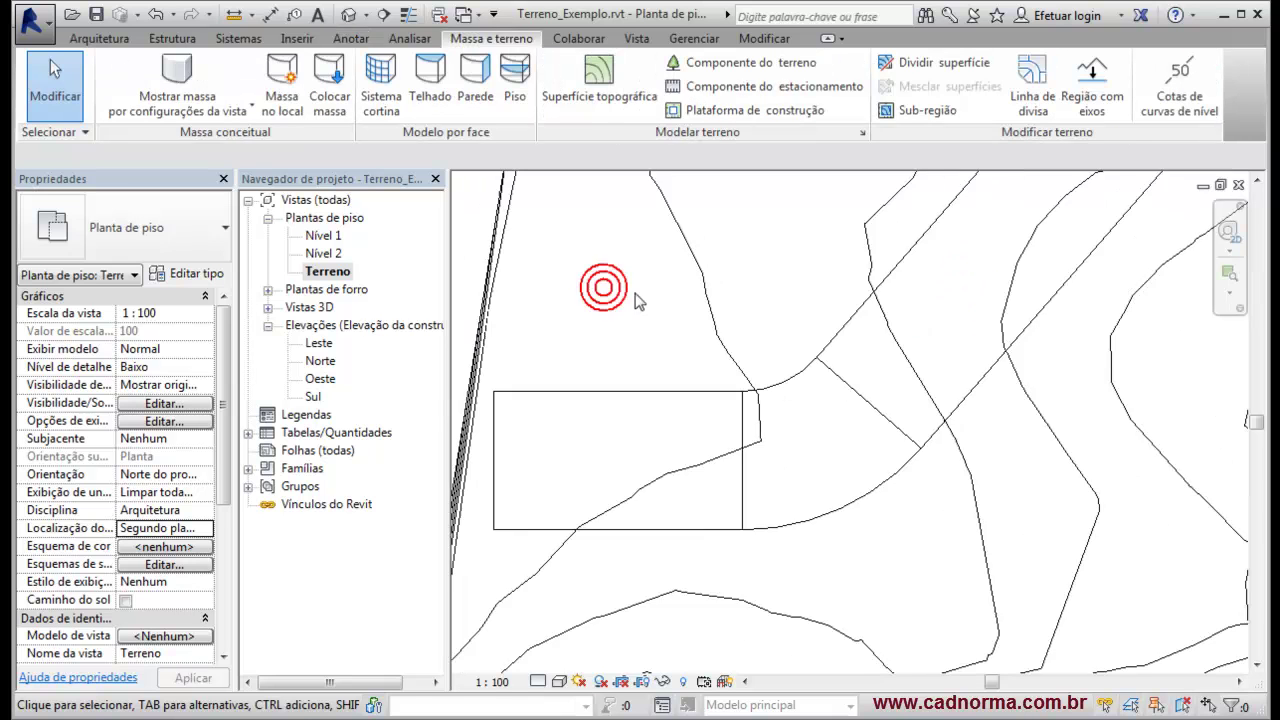
click(350, 38)
click(435, 65)
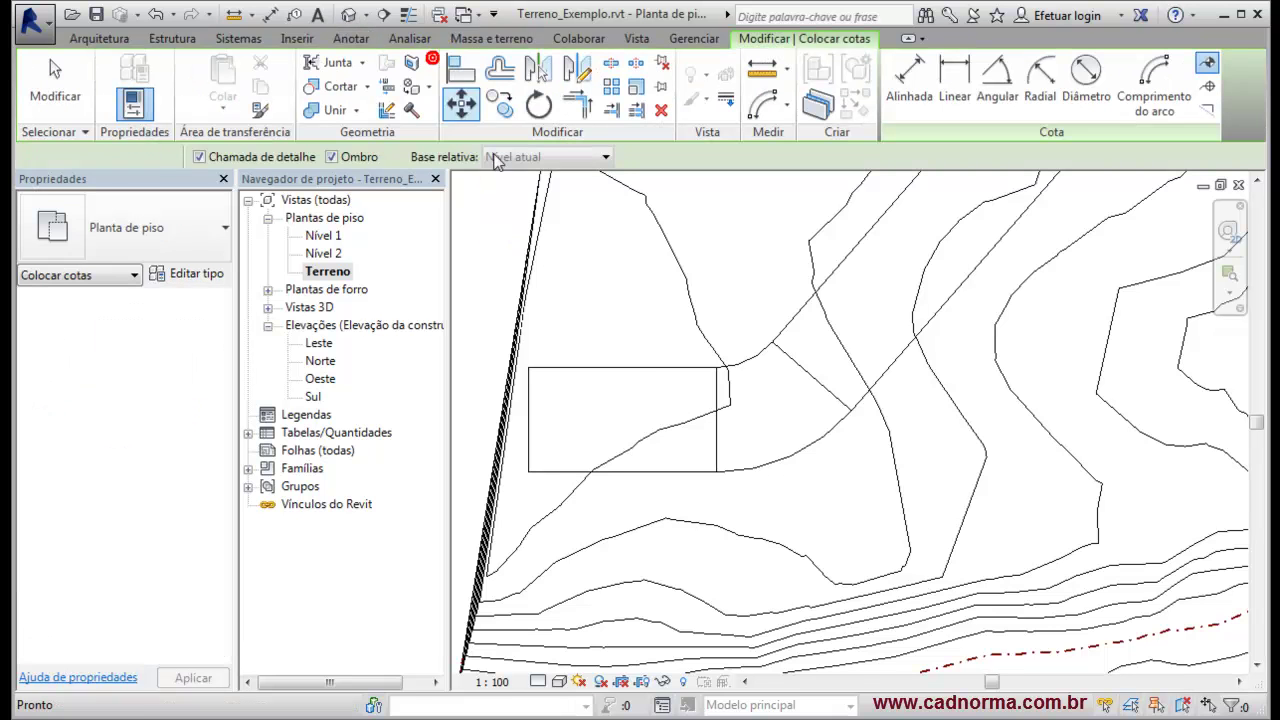
scroll(574, 424, up, 4)
middle_drag(560, 418, 594, 380)
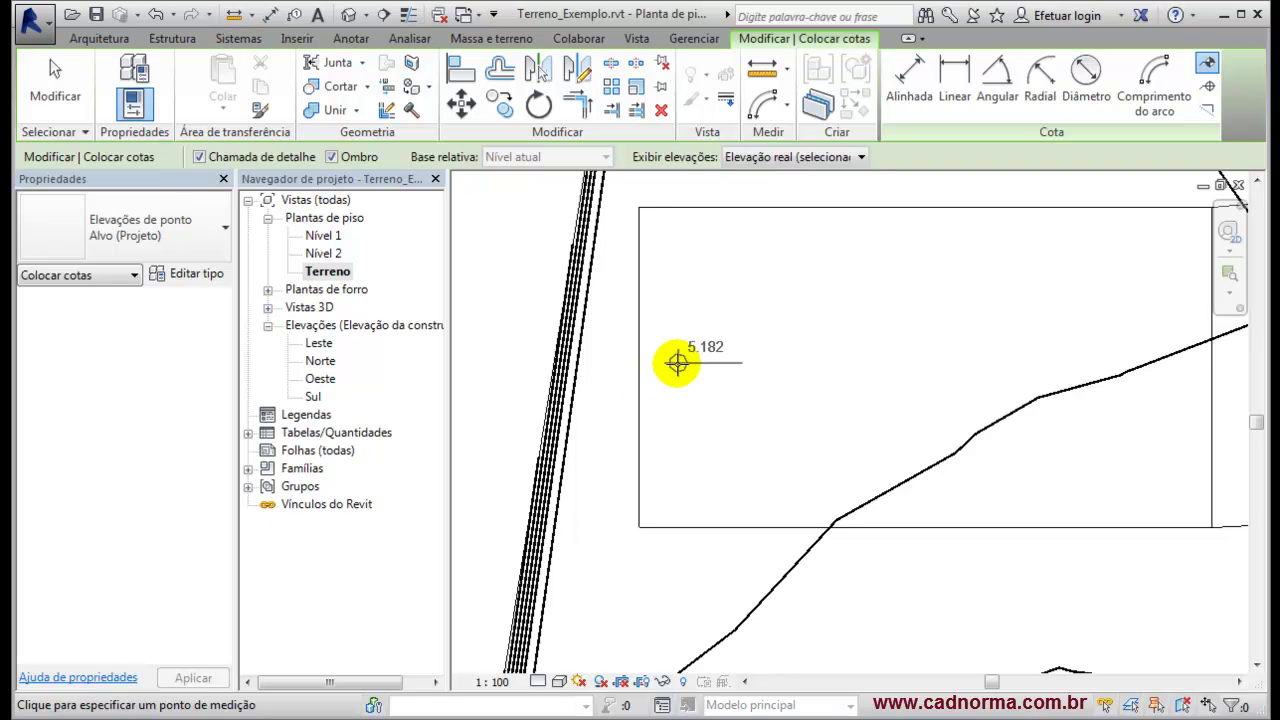
middle_drag(726, 369, 496, 396)
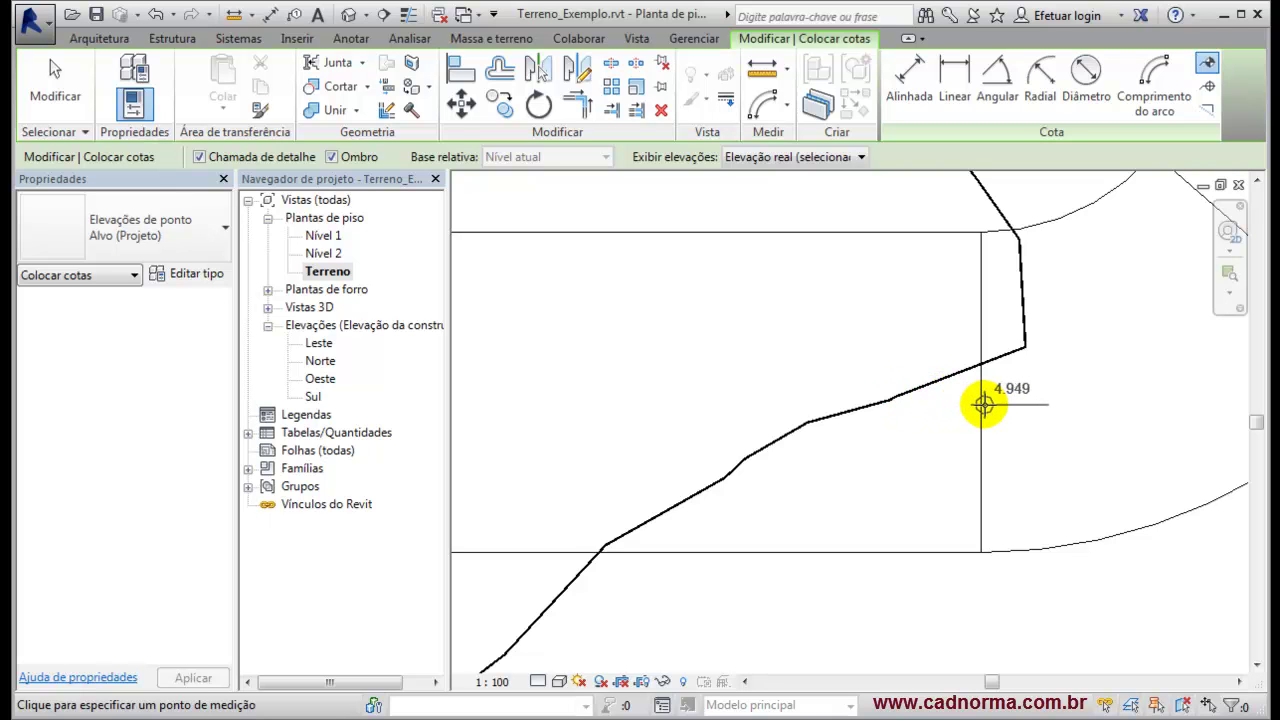
scroll(981, 404, down, 2)
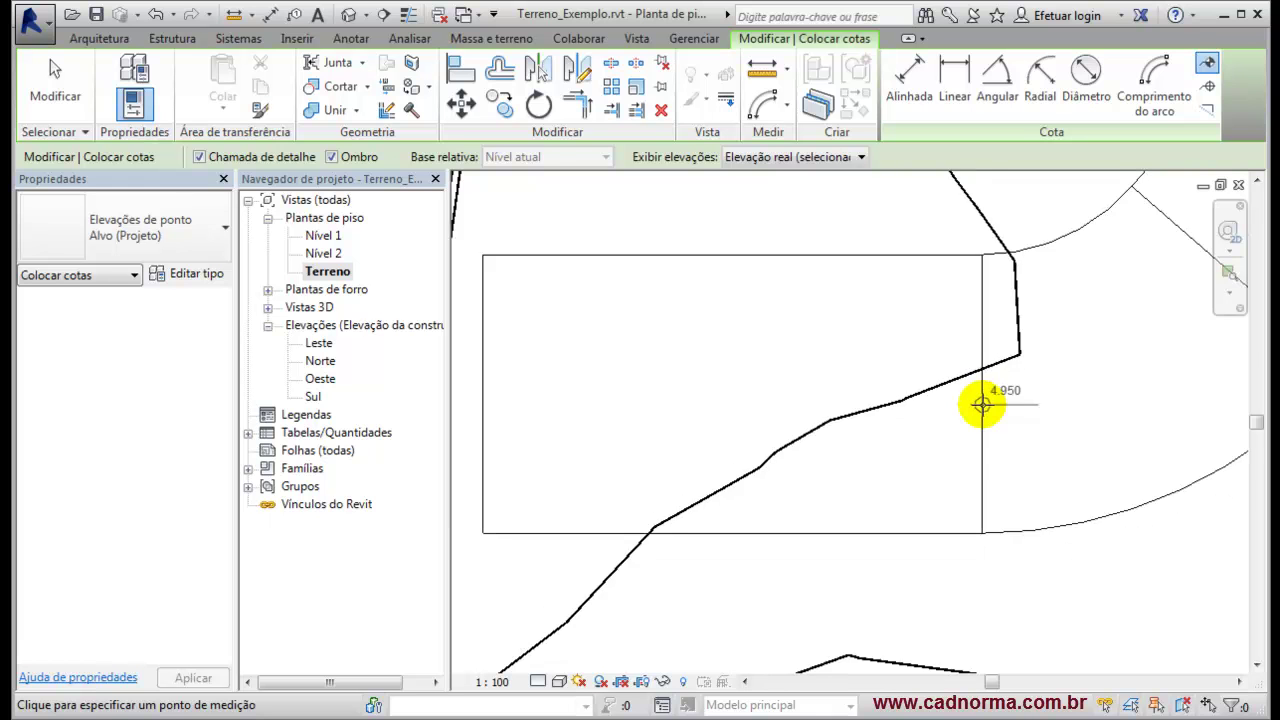
middle_drag(976, 404, 891, 416)
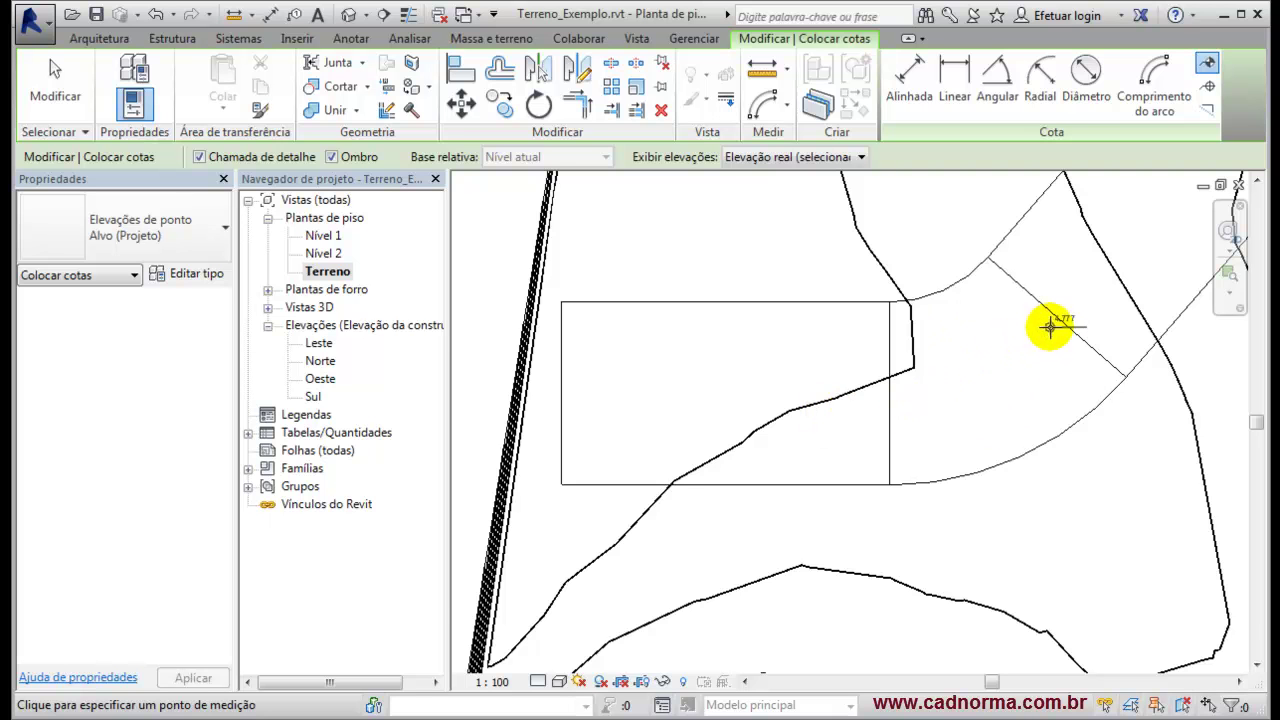
scroll(1052, 326, up, 4)
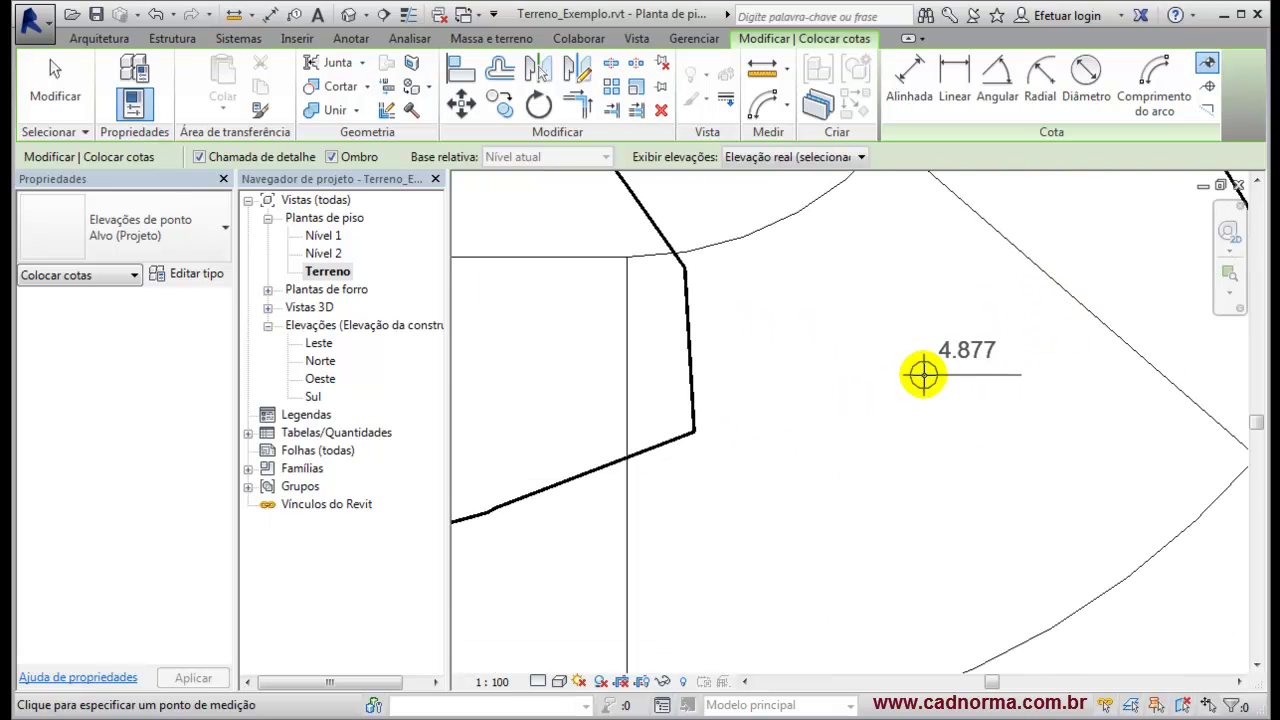
scroll(1030, 310, down, 4)
key(Escape)
key(Escape)
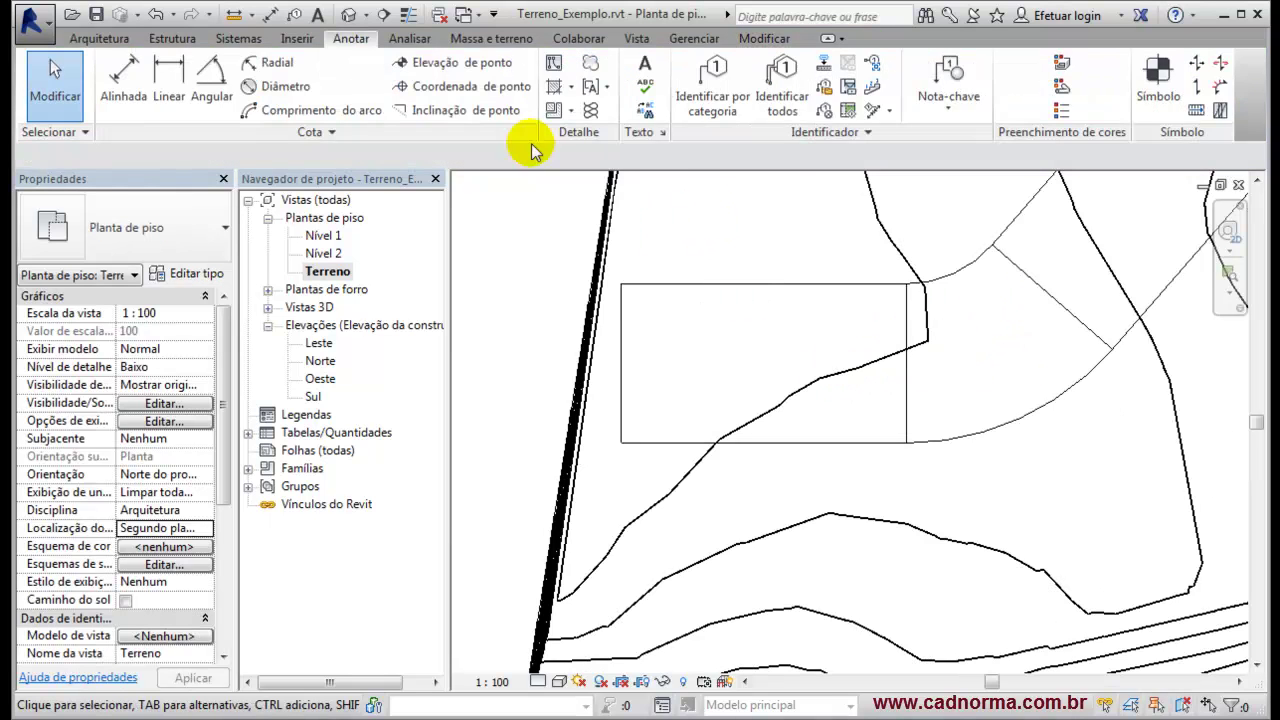
Start a building pad and pick the southwest rectangle's four detail lines as its boundary.
click(529, 45)
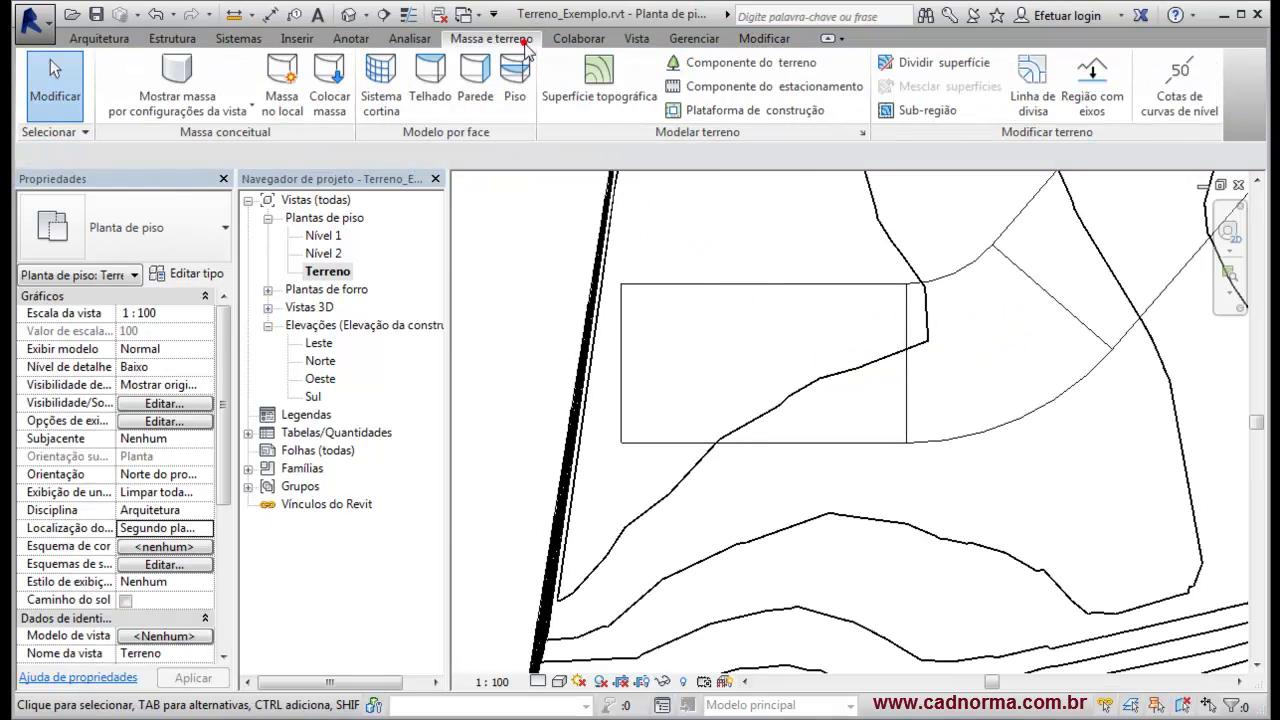
click(712, 110)
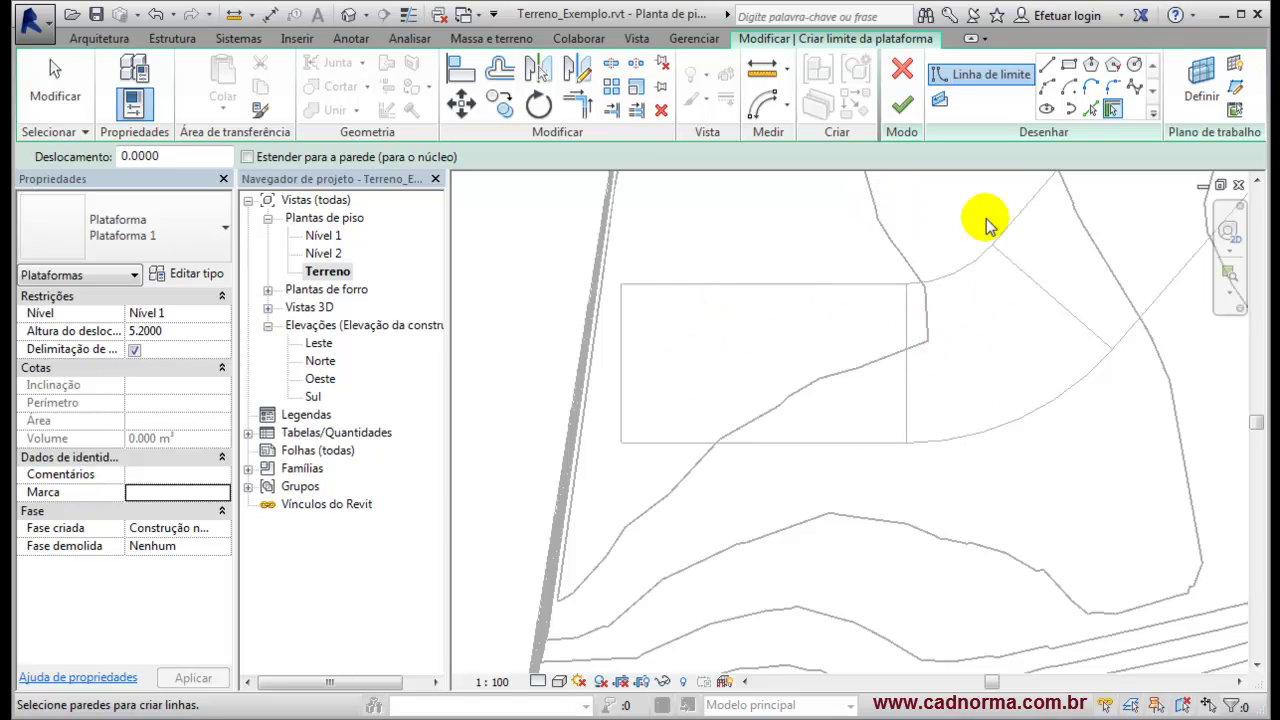
click(1090, 110)
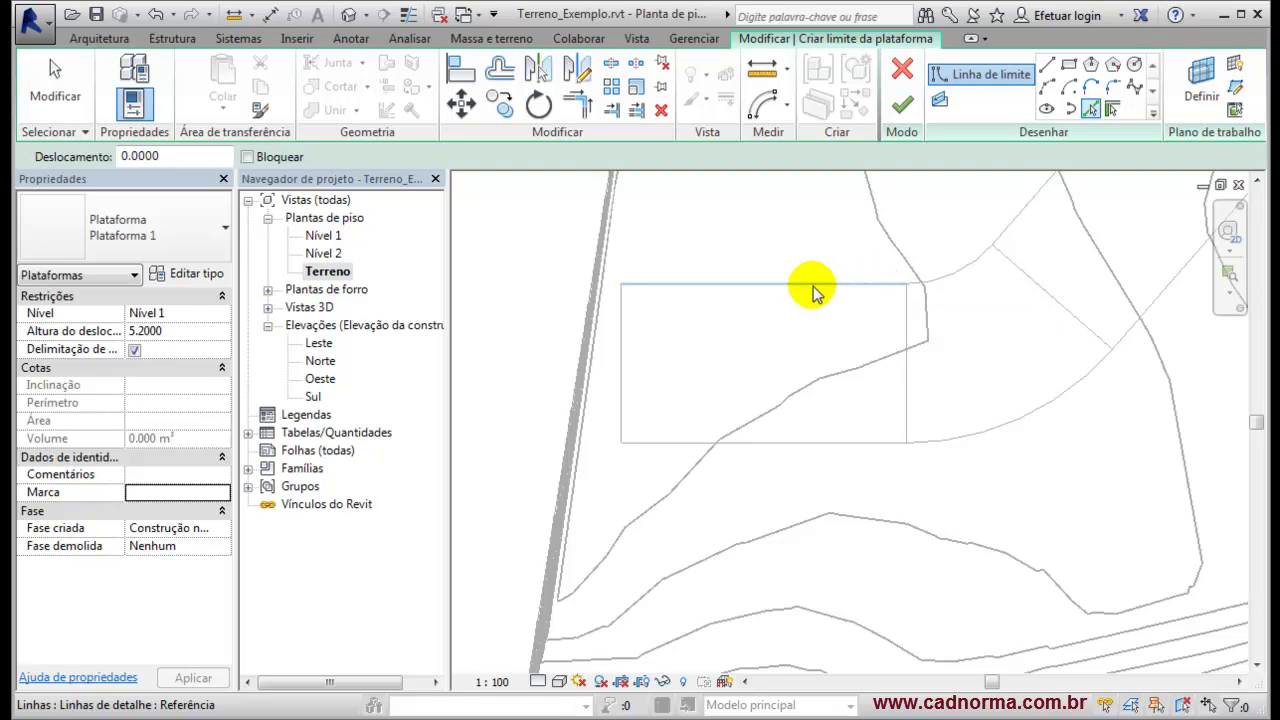
click(746, 284)
click(621, 360)
click(766, 442)
click(910, 404)
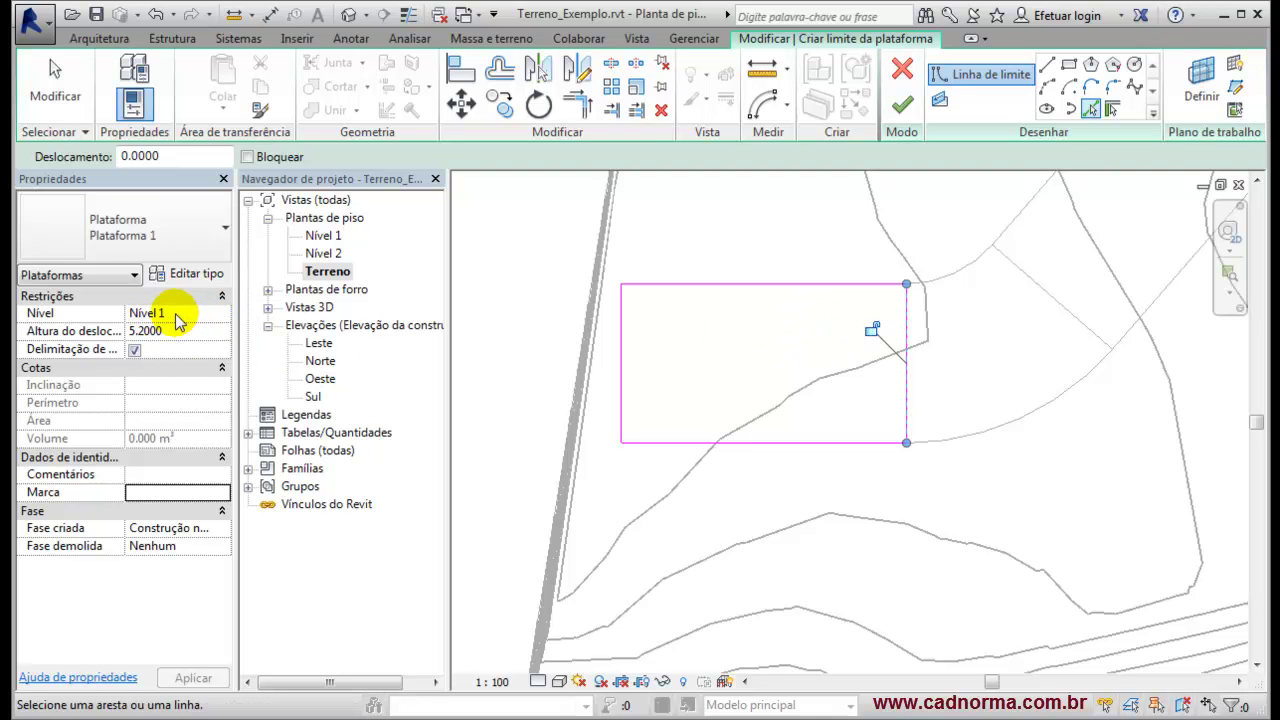
click(143, 331)
drag(139, 331, 163, 338)
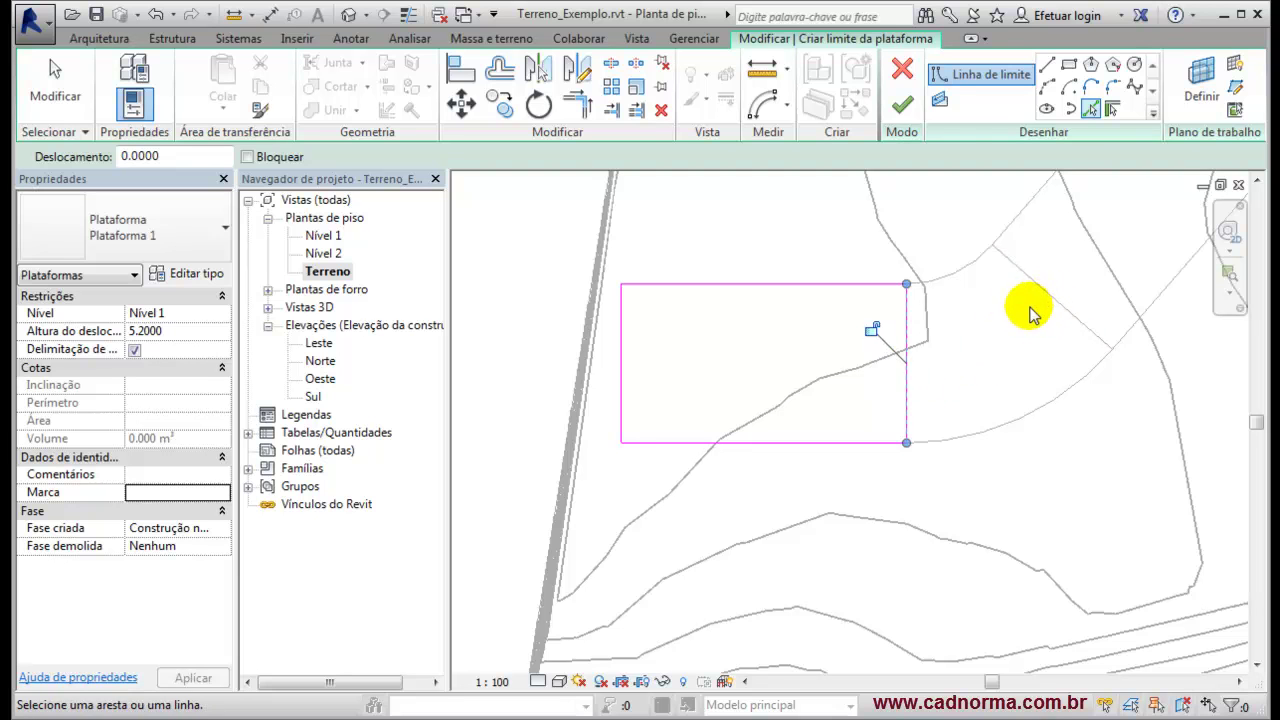
Draw a slope arrow across the pad from the midpoint of its west edge to the midpoint of its east edge.
click(942, 78)
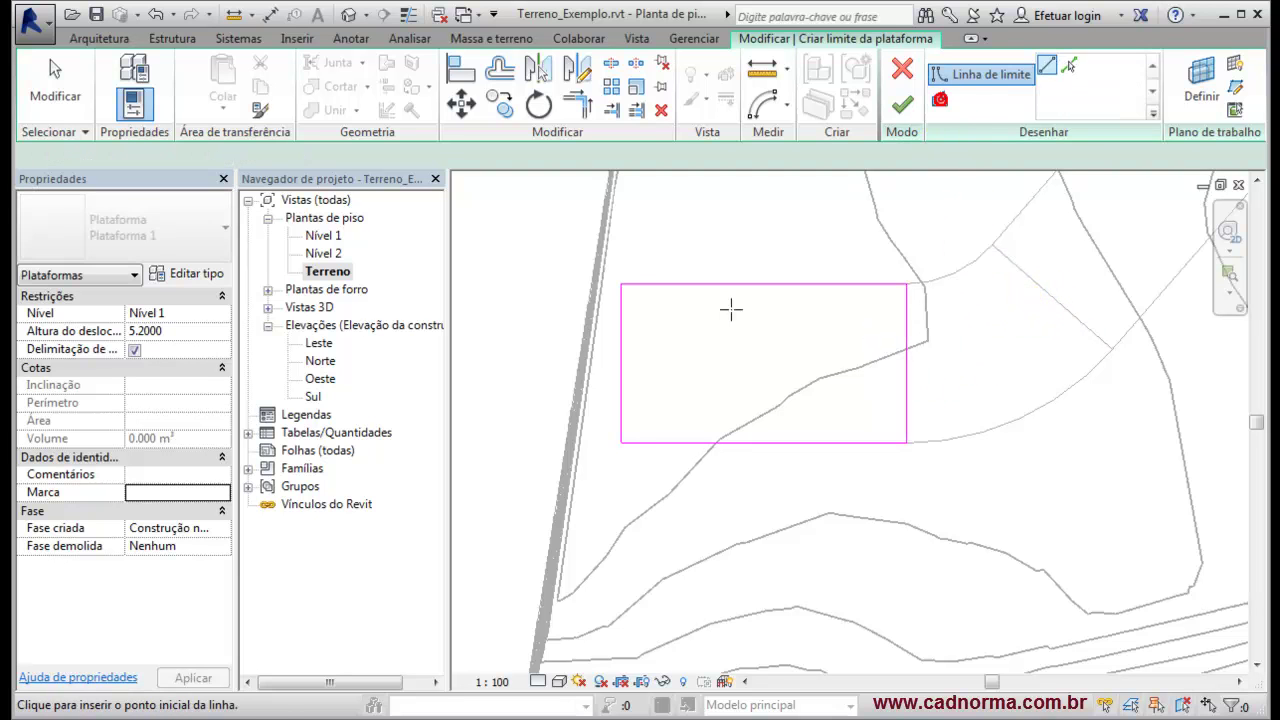
click(621, 363)
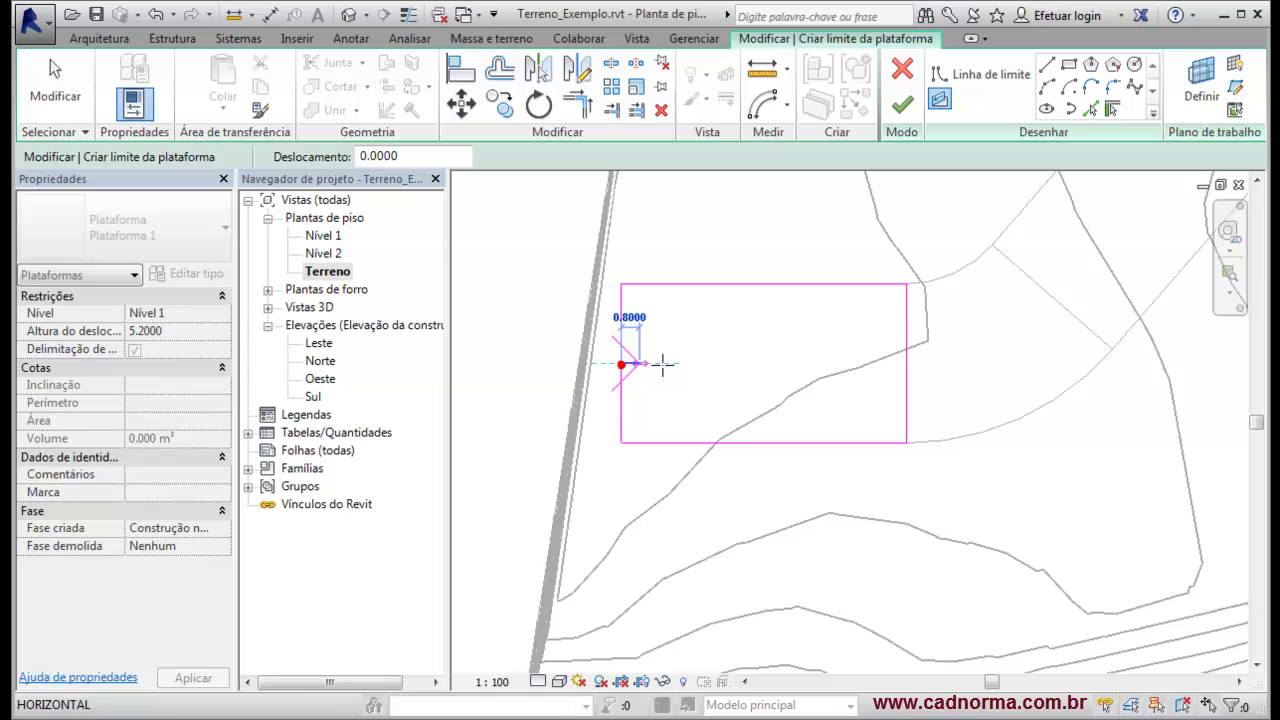
click(905, 362)
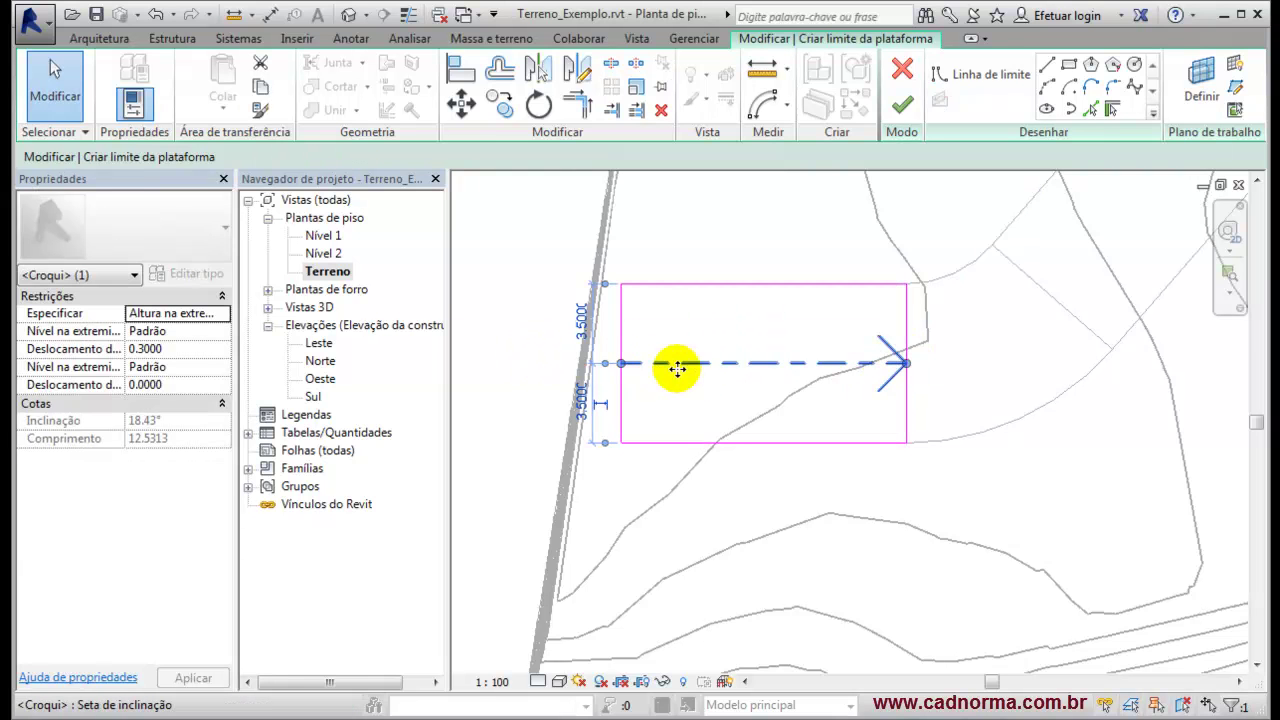
Set the slope arrow's tail to Nível 1 with a 5.20 offset and its head to Nível 1 with an offset of 5.
click(80, 315)
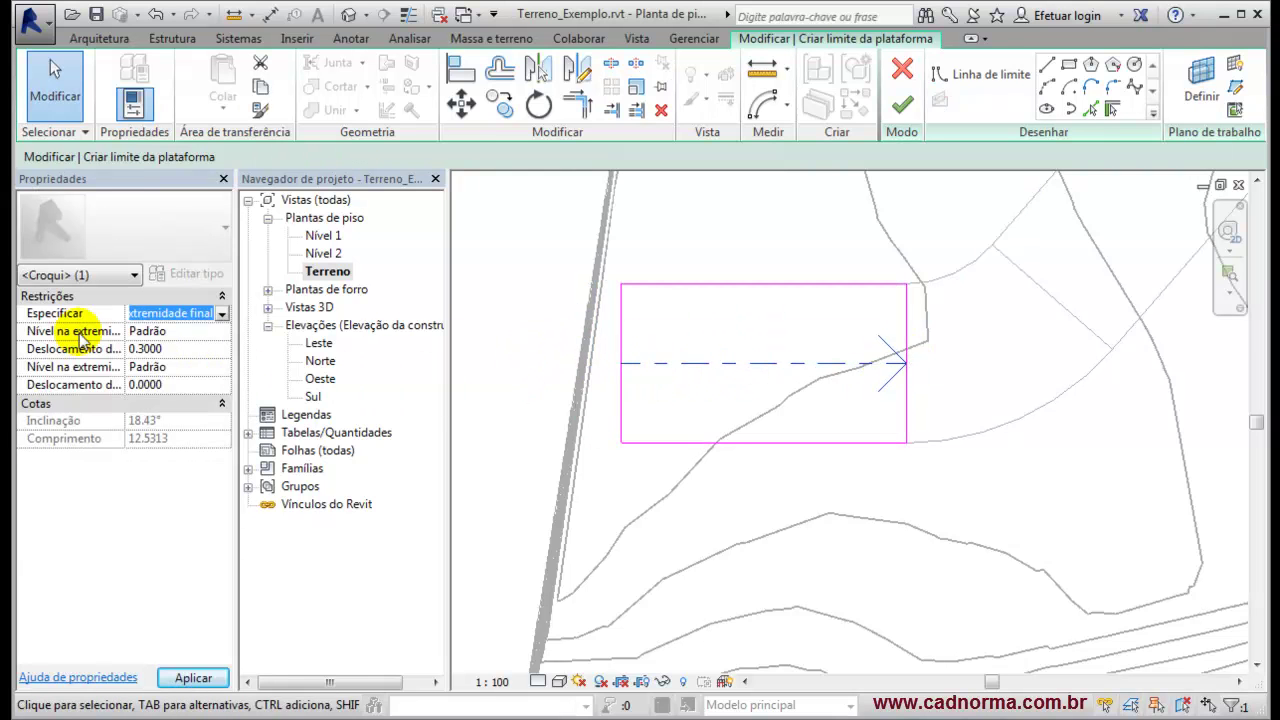
click(187, 331)
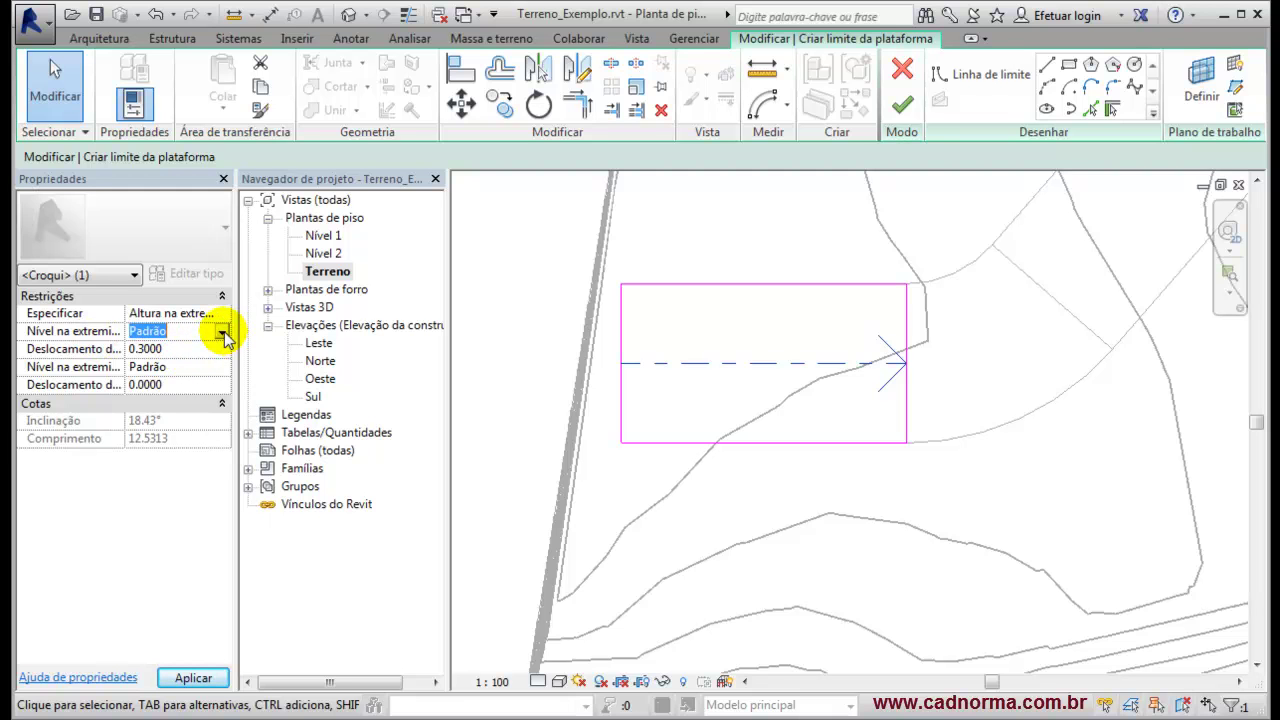
click(222, 333)
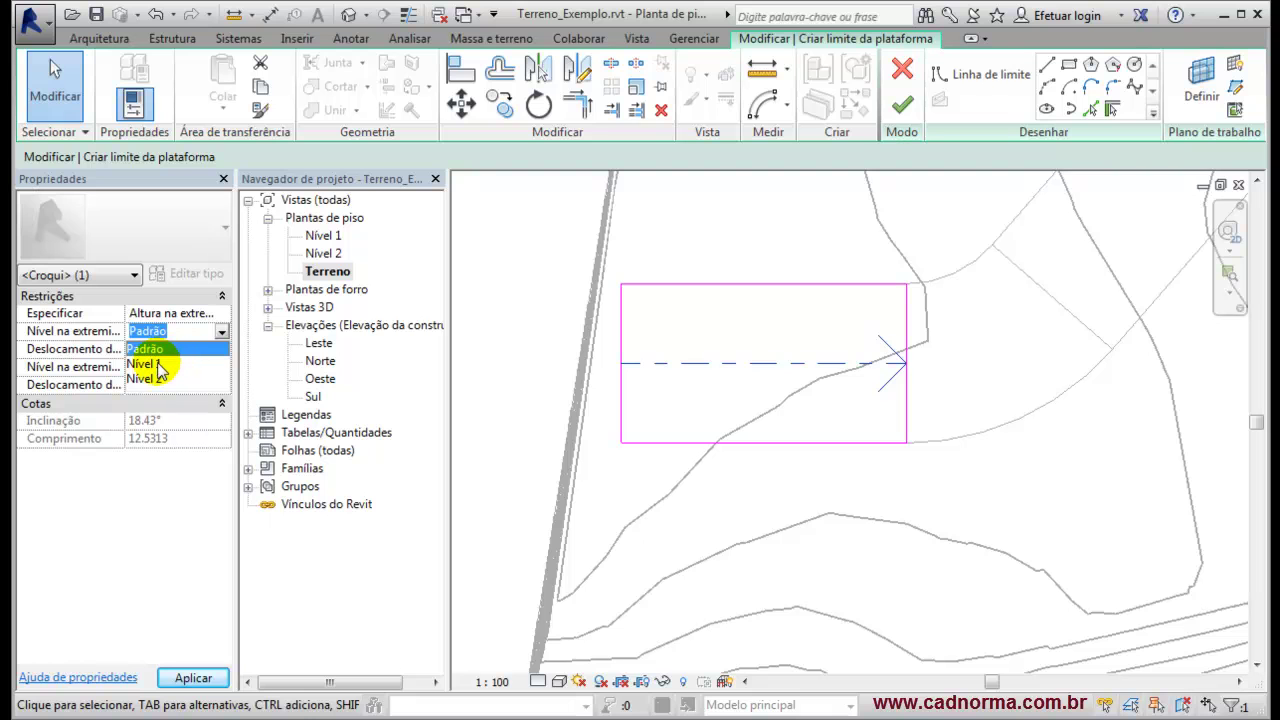
click(145, 364)
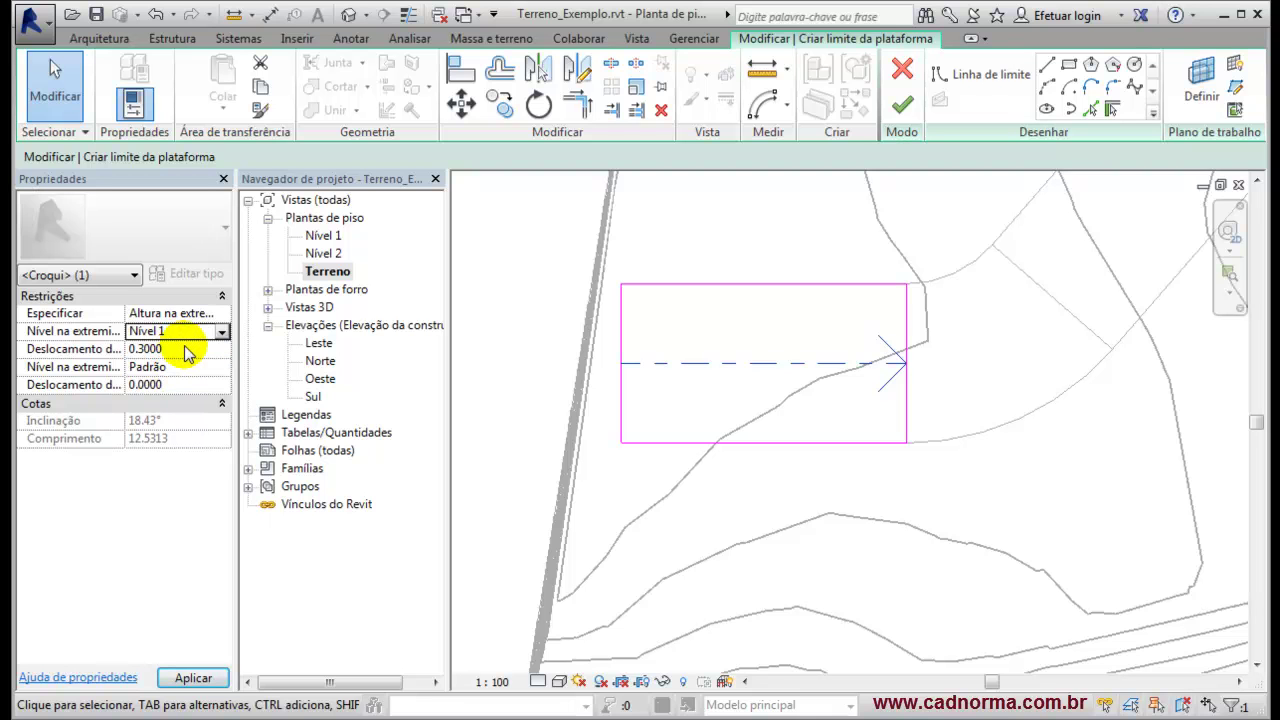
click(182, 347)
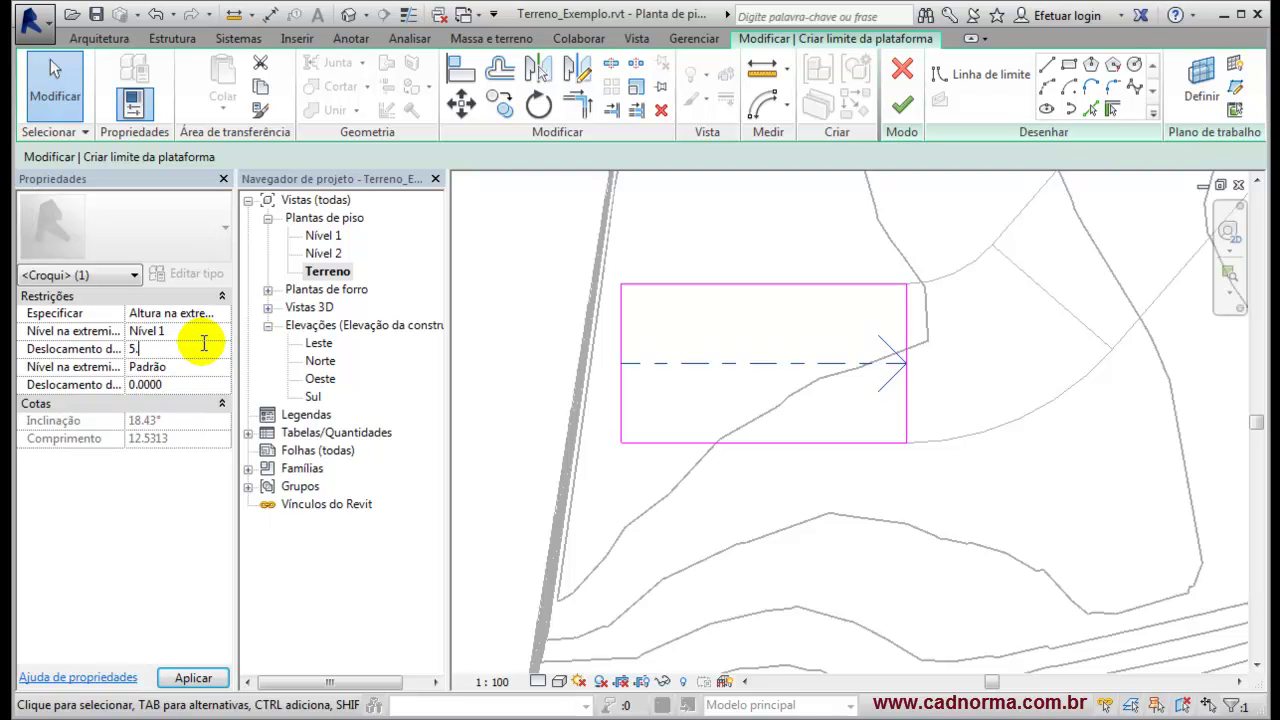
text(5.20)
click(222, 368)
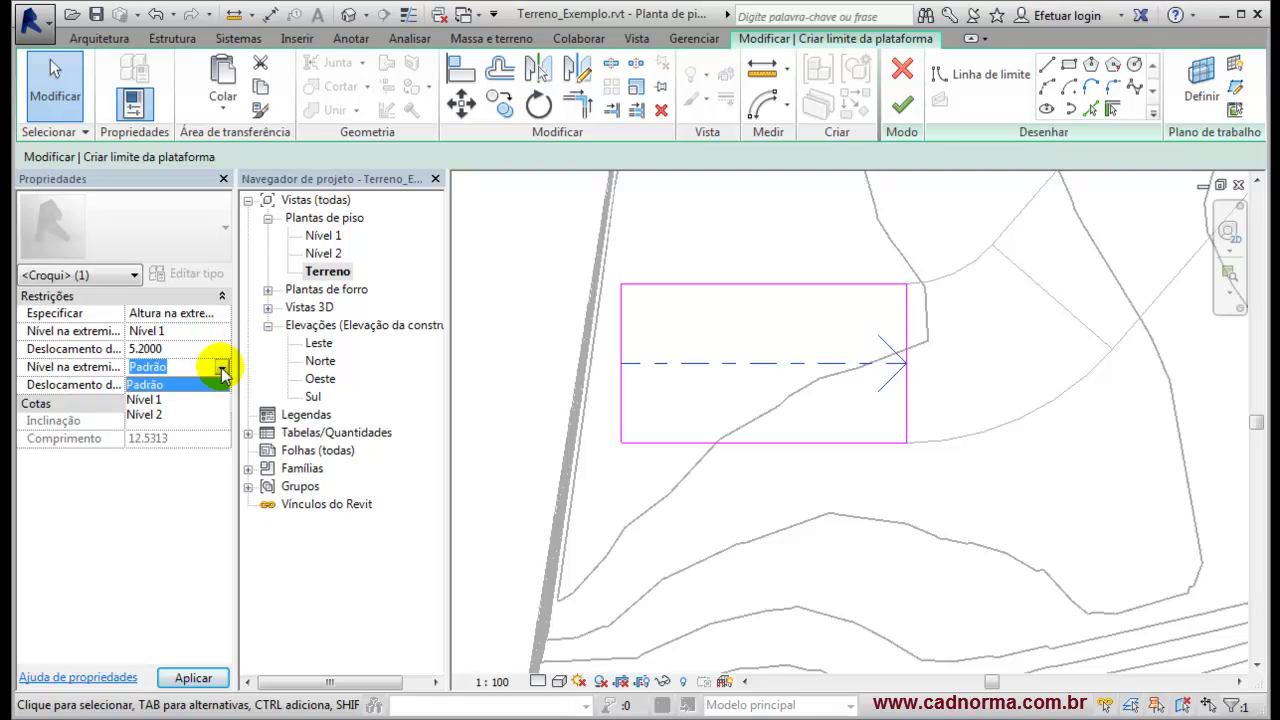
click(172, 399)
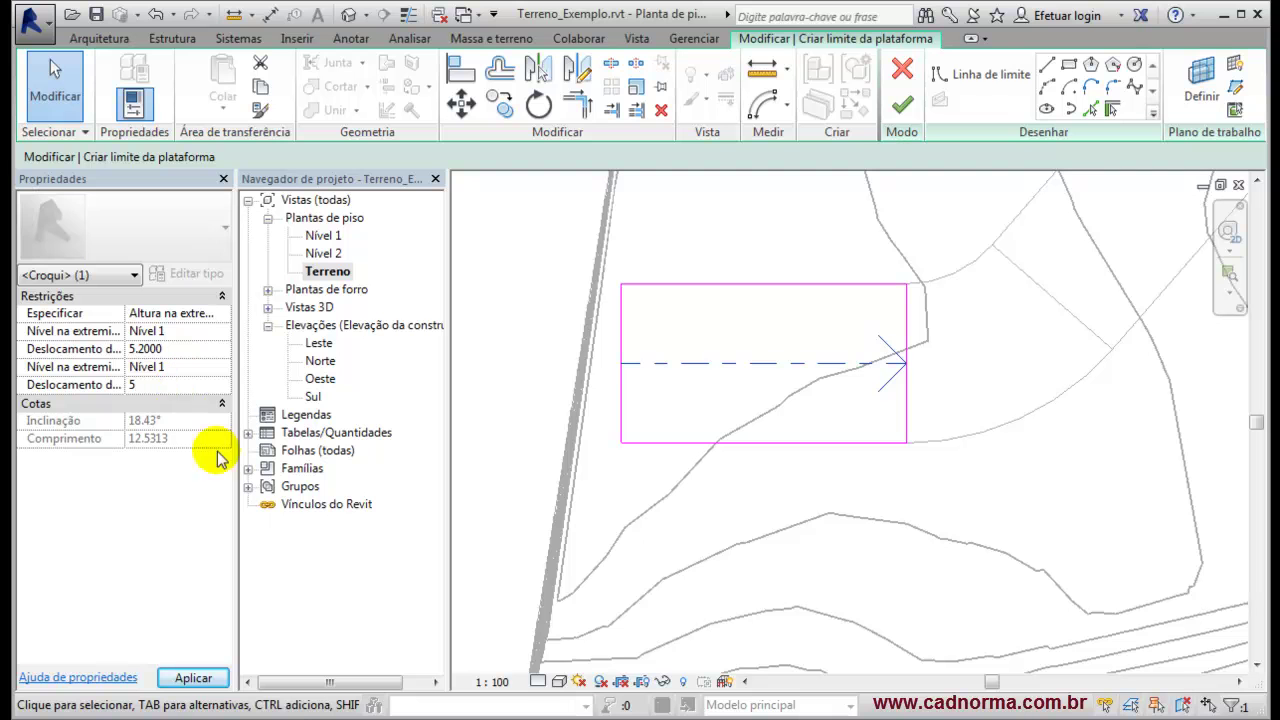
Apply the slope arrow values, finish the southwest rectangle's sloped building pad and open the 3D view.
click(192, 678)
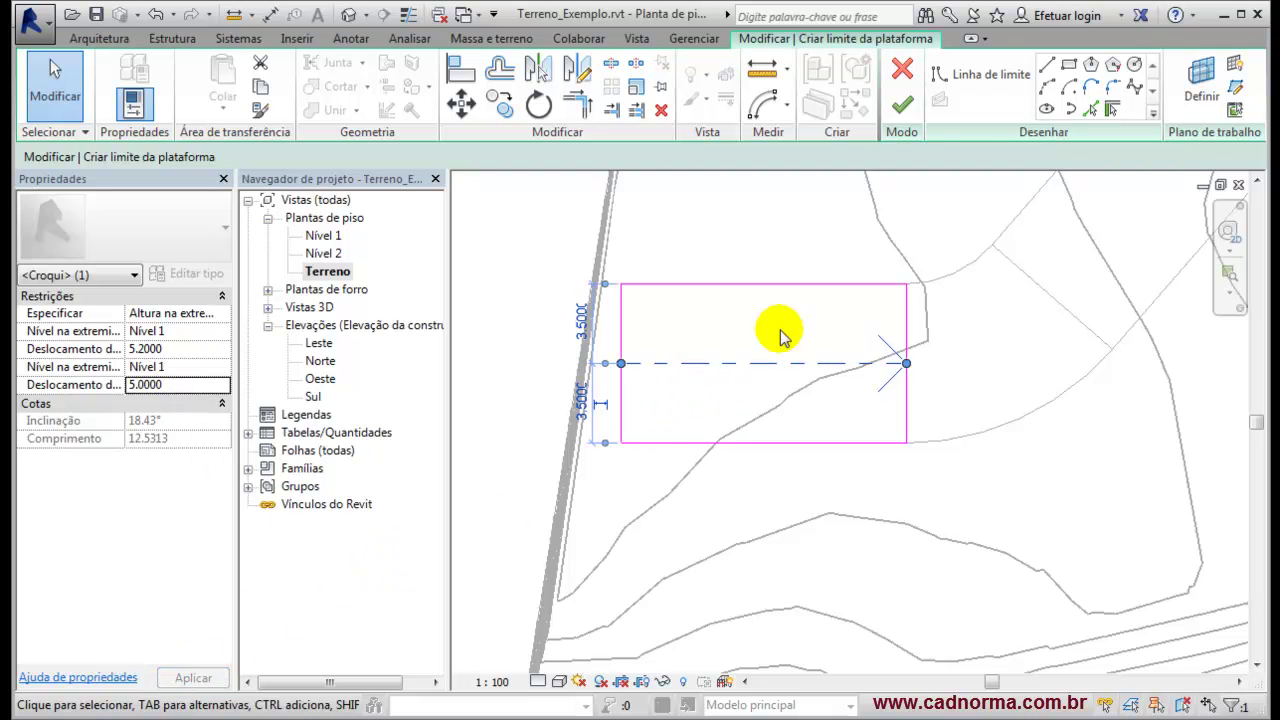
click(902, 104)
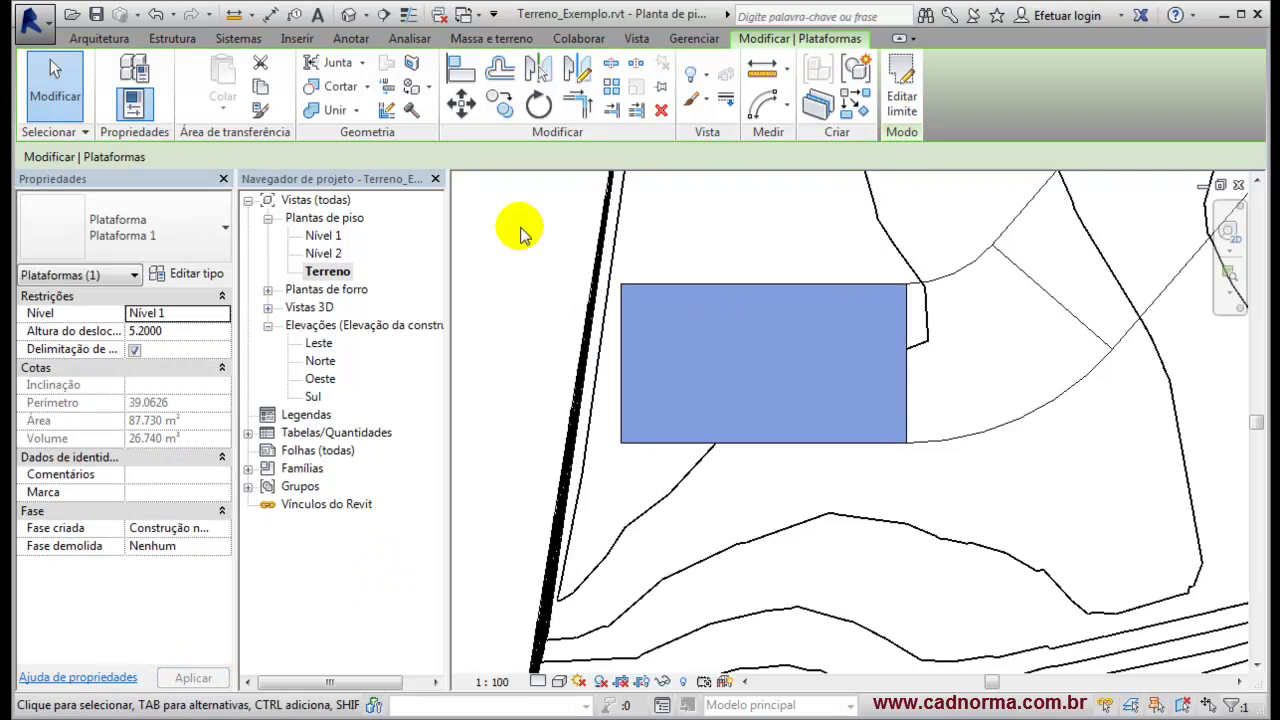
click(349, 14)
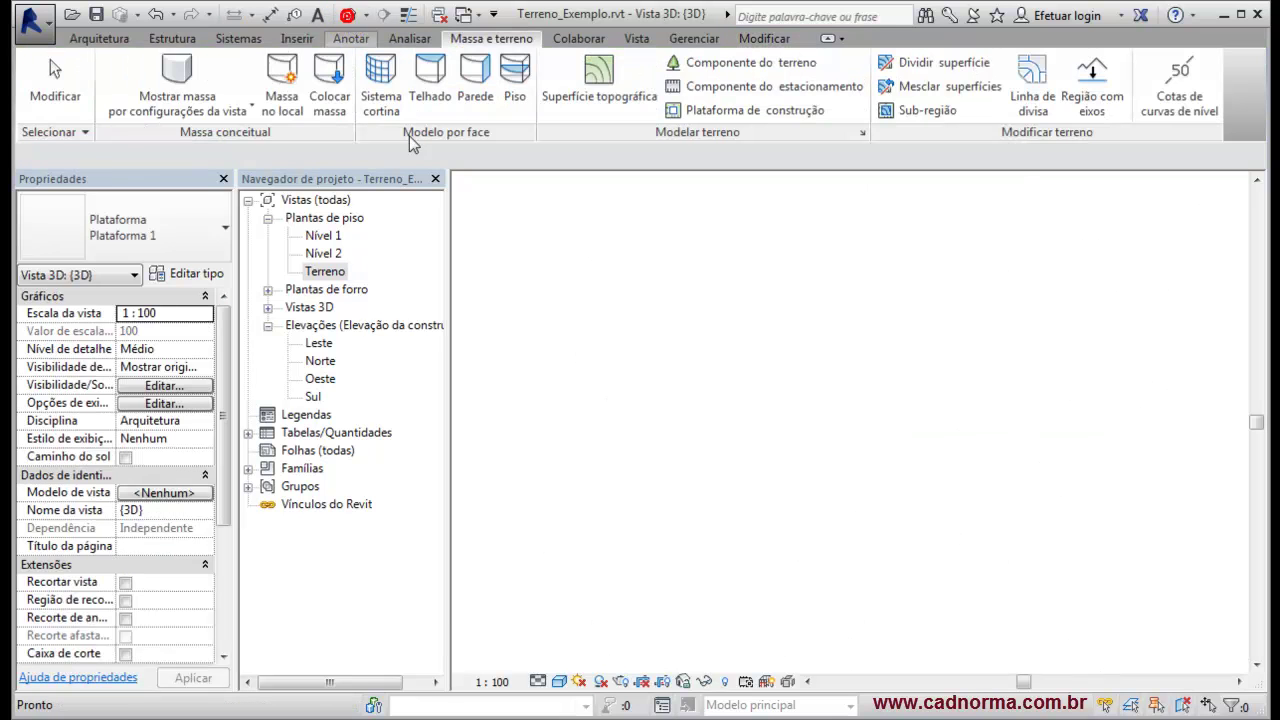
Examine the rectangular sloped pad from several sides in 3D, checking how its edges and ends meet the terrain.
scroll(713, 357, up, 3)
shift+middle_drag(764, 413, 844, 407)
scroll(844, 407, up, 5)
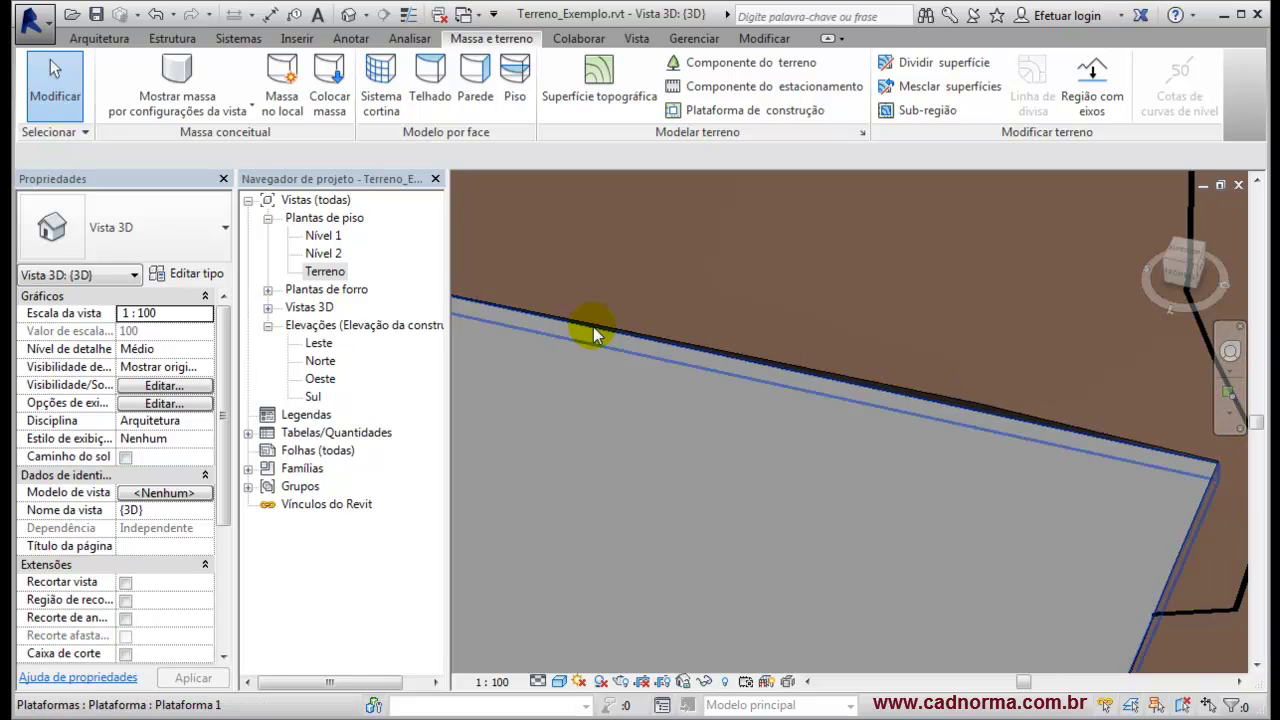
scroll(930, 320, down, 5)
scroll(805, 400, up, 2)
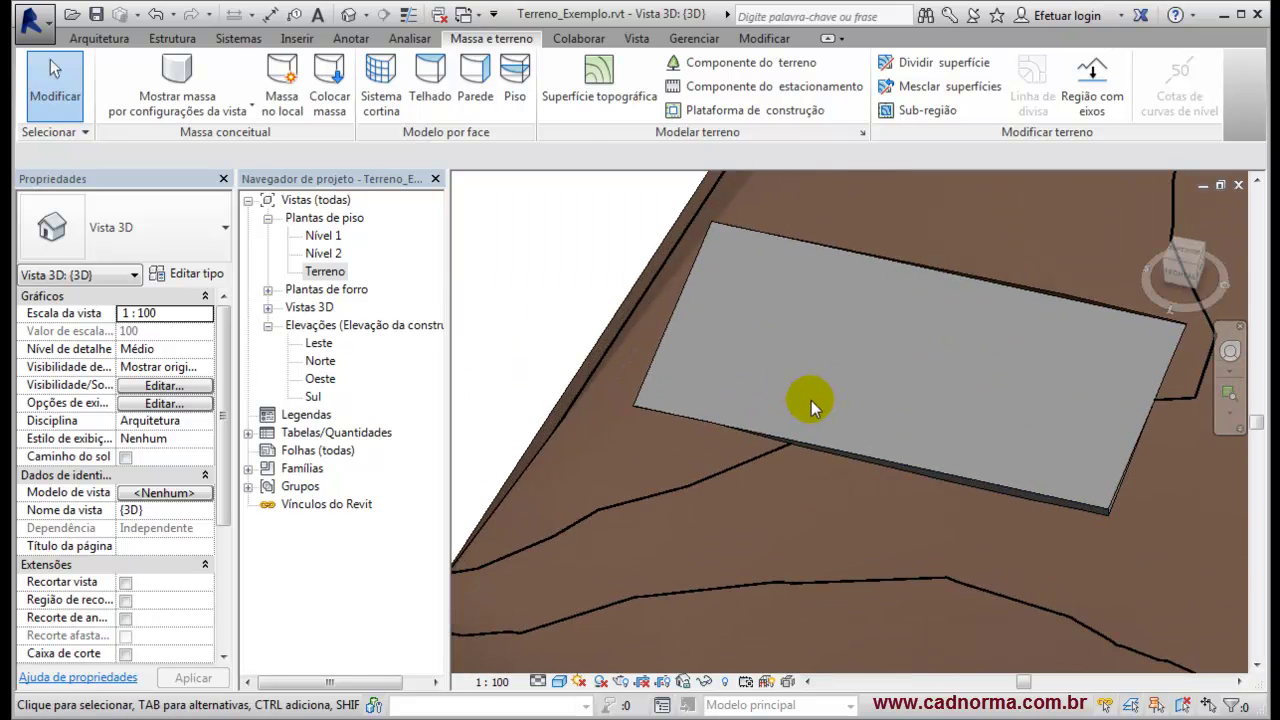
shift+middle_drag(873, 400, 606, 329)
click(860, 390)
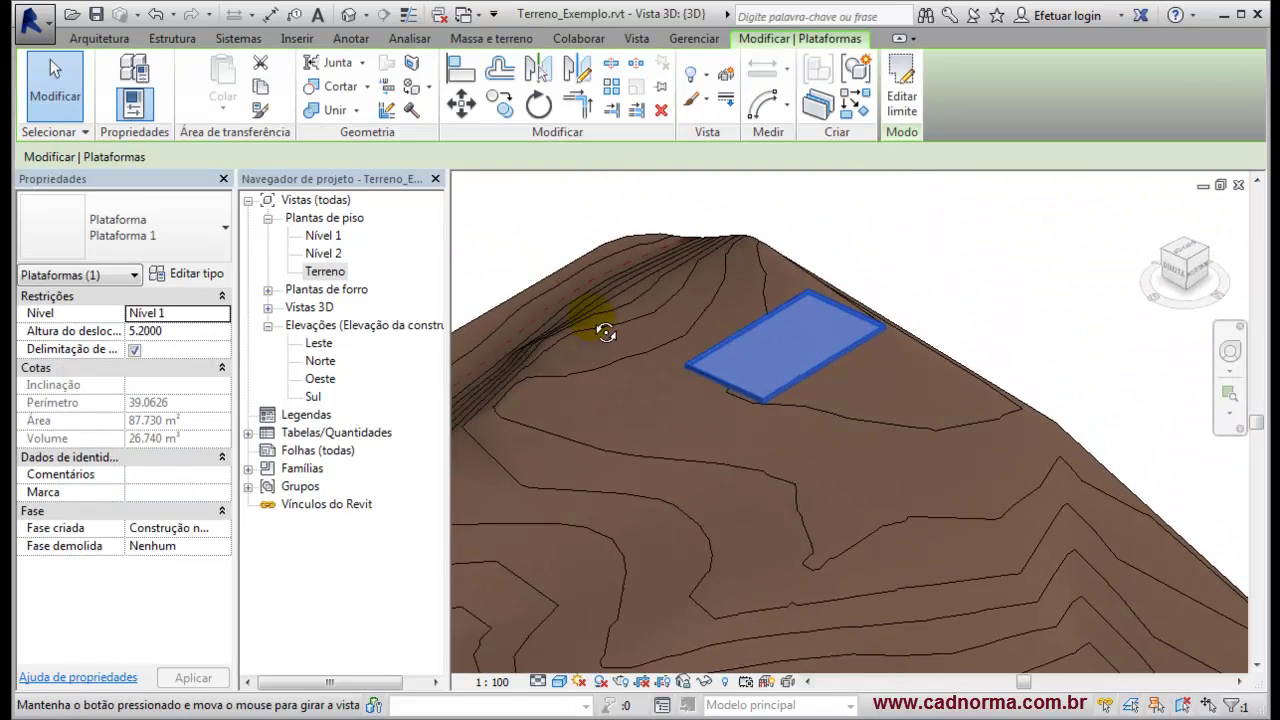
scroll(785, 350, up, 5)
scroll(785, 350, up, 2)
key(Escape)
scroll(651, 285, down, 4)
scroll(705, 340, up, 5)
scroll(742, 350, down, 3)
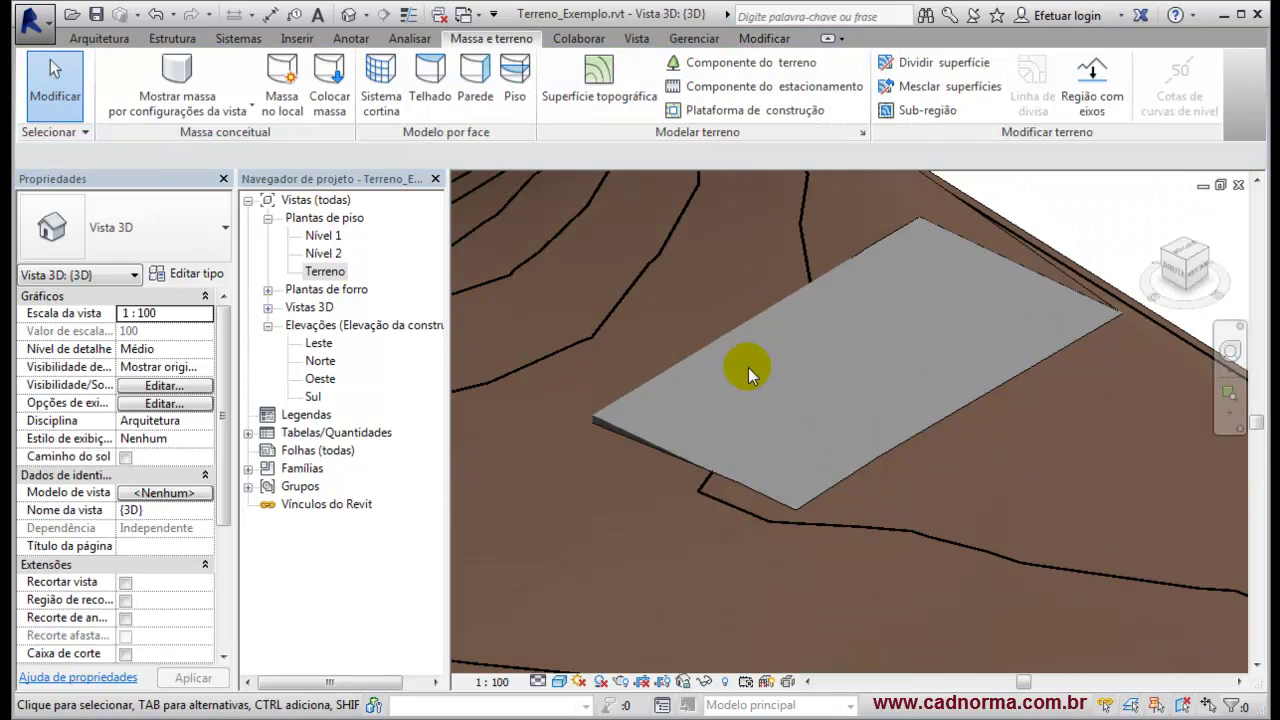
click(628, 437)
scroll(629, 437, up, 3)
key(Escape)
scroll(708, 404, down, 3)
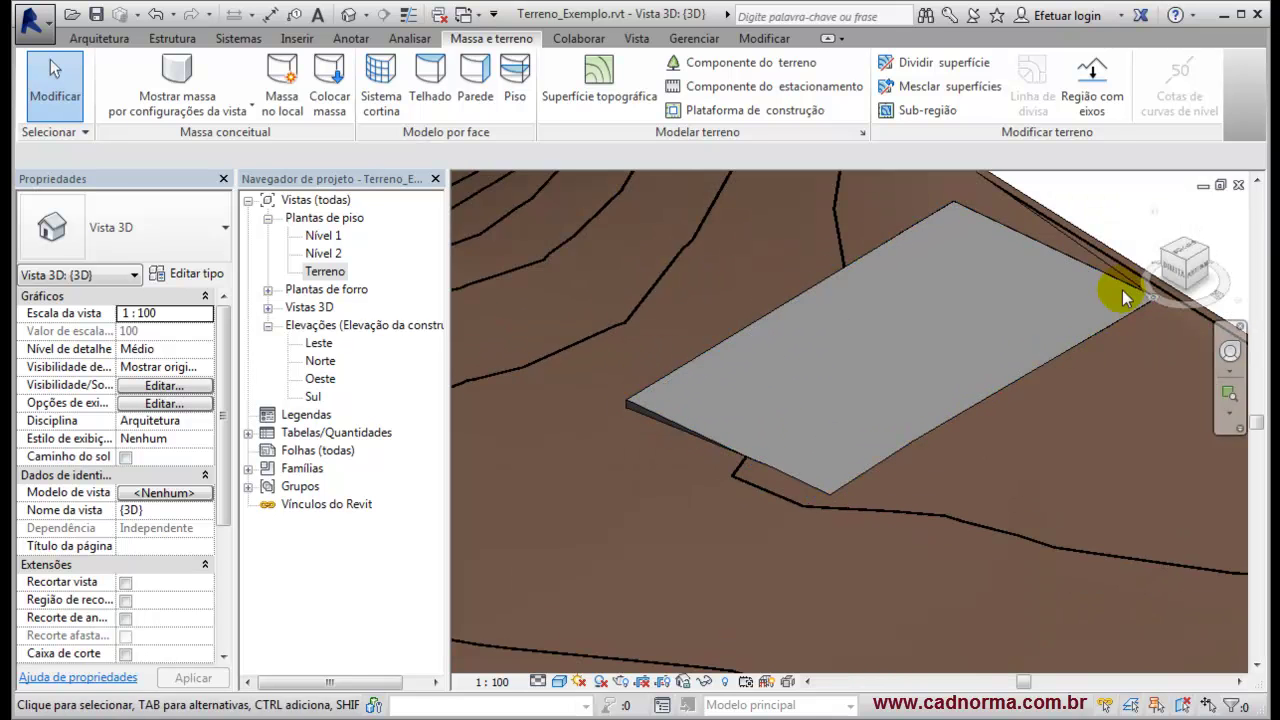
scroll(730, 386, down, 3)
shift+middle_drag(651, 423, 900, 425)
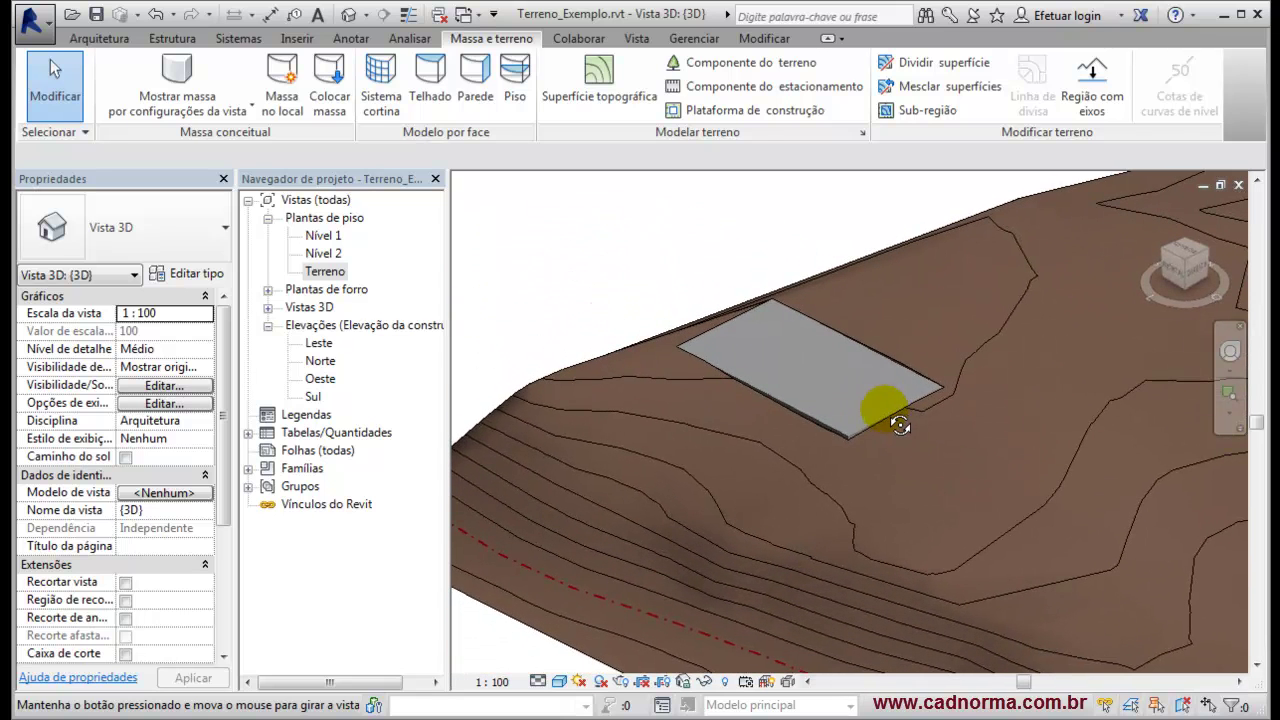
Check the available creation phases for the topography surface without changing its phase.
click(571, 372)
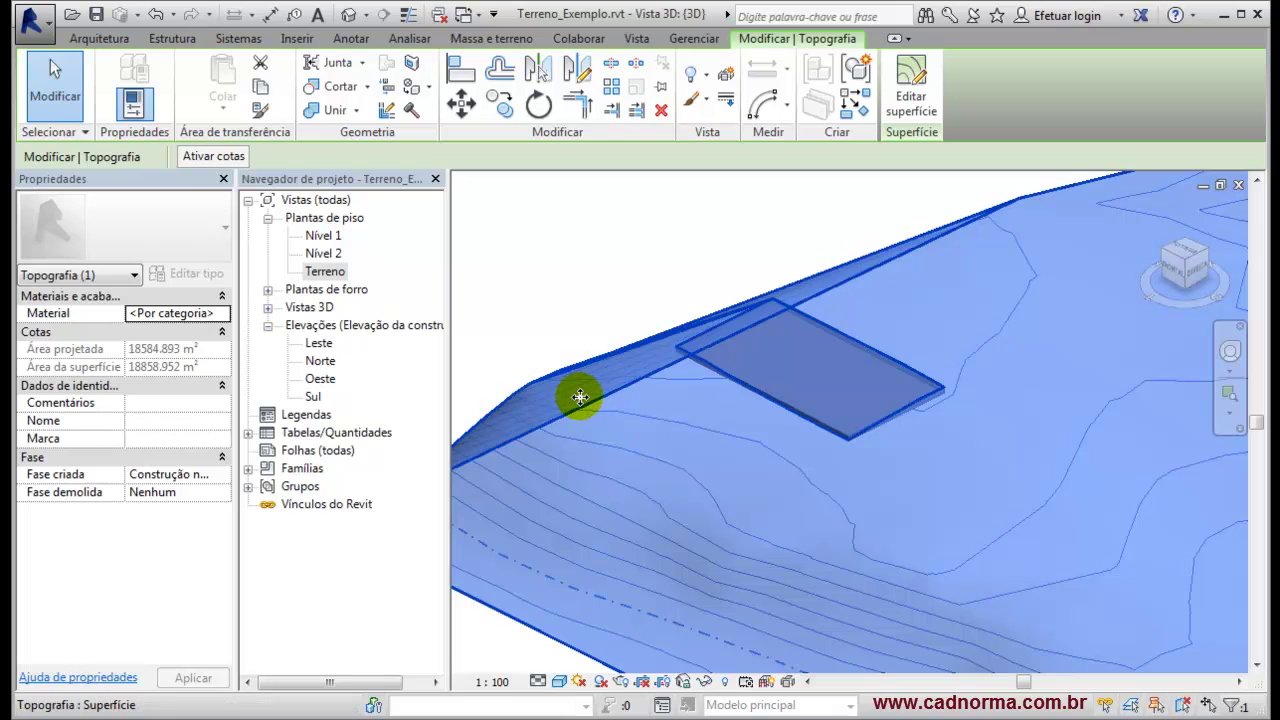
click(197, 473)
click(222, 475)
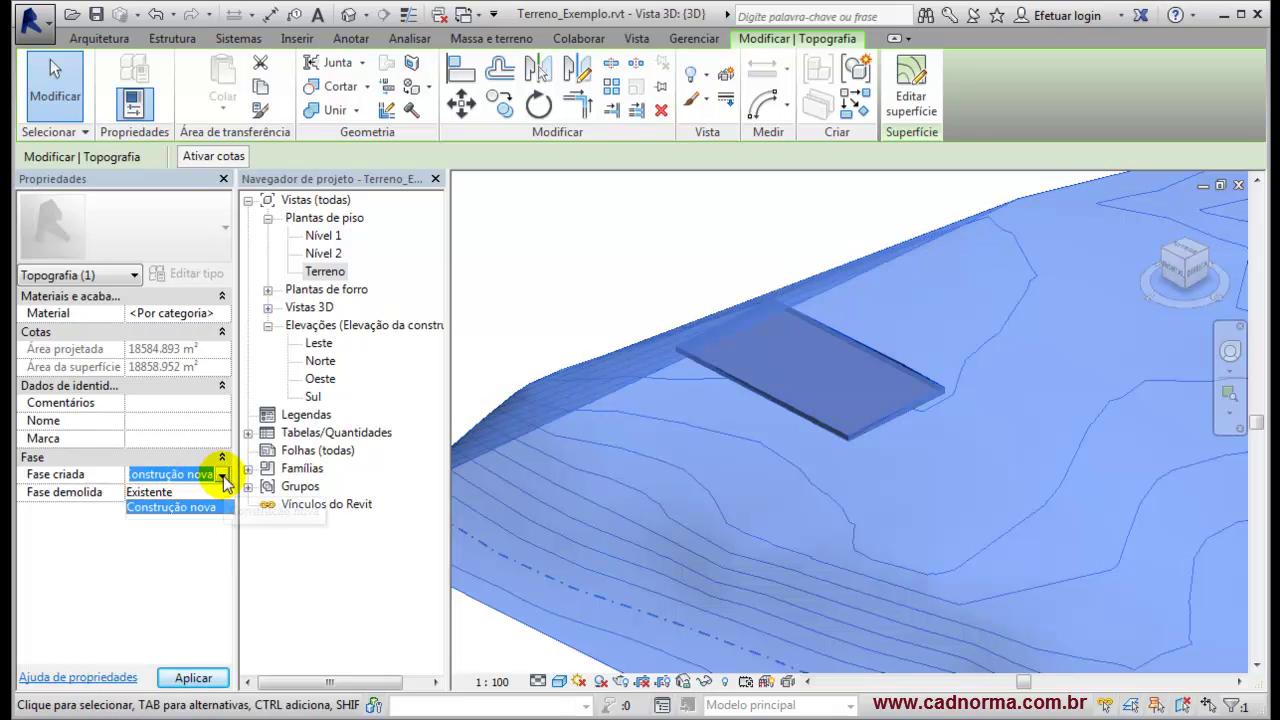
click(224, 483)
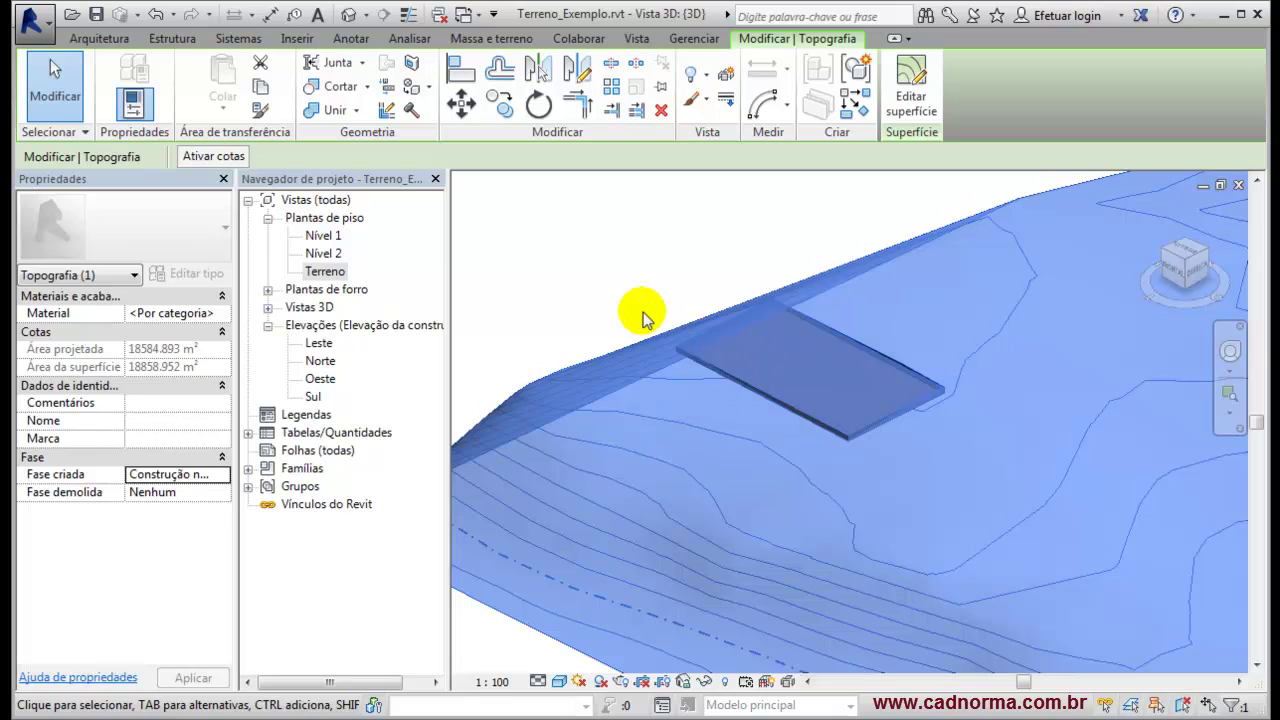
click(613, 287)
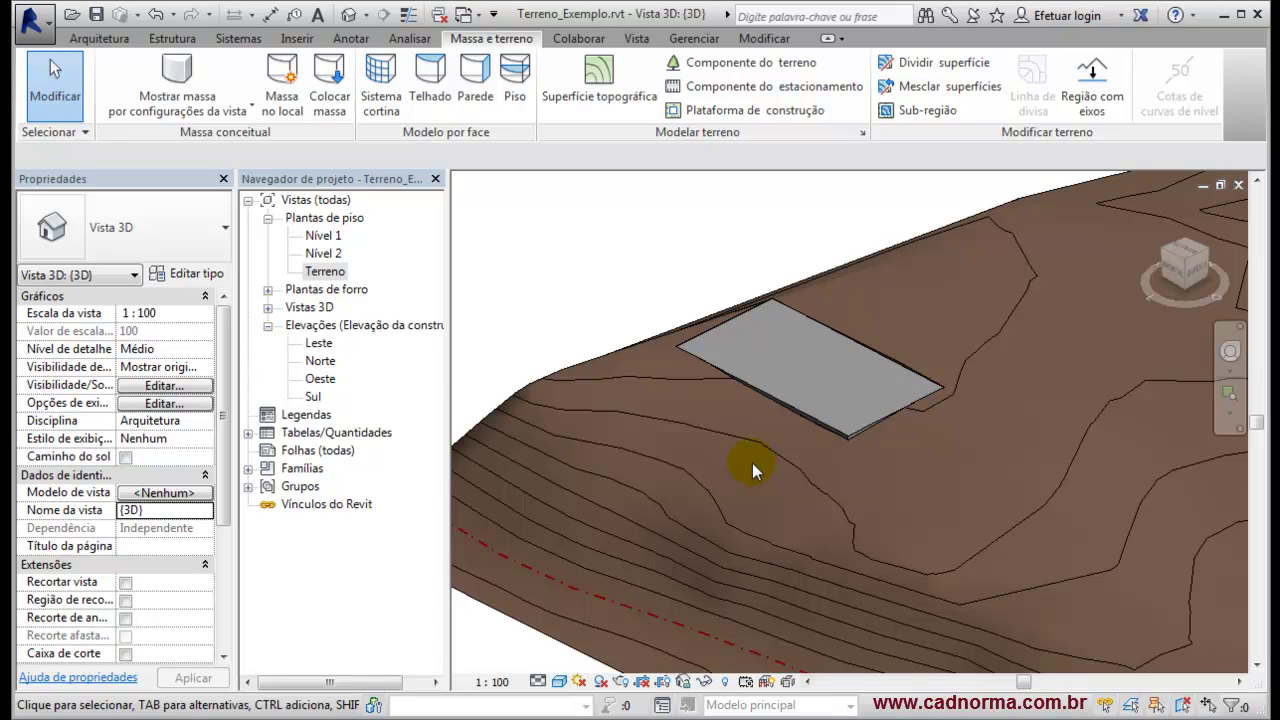
Return to the Terreno floor plan, start another building pad and set its height offset from Nível 1 to 5.
double_click(325, 271)
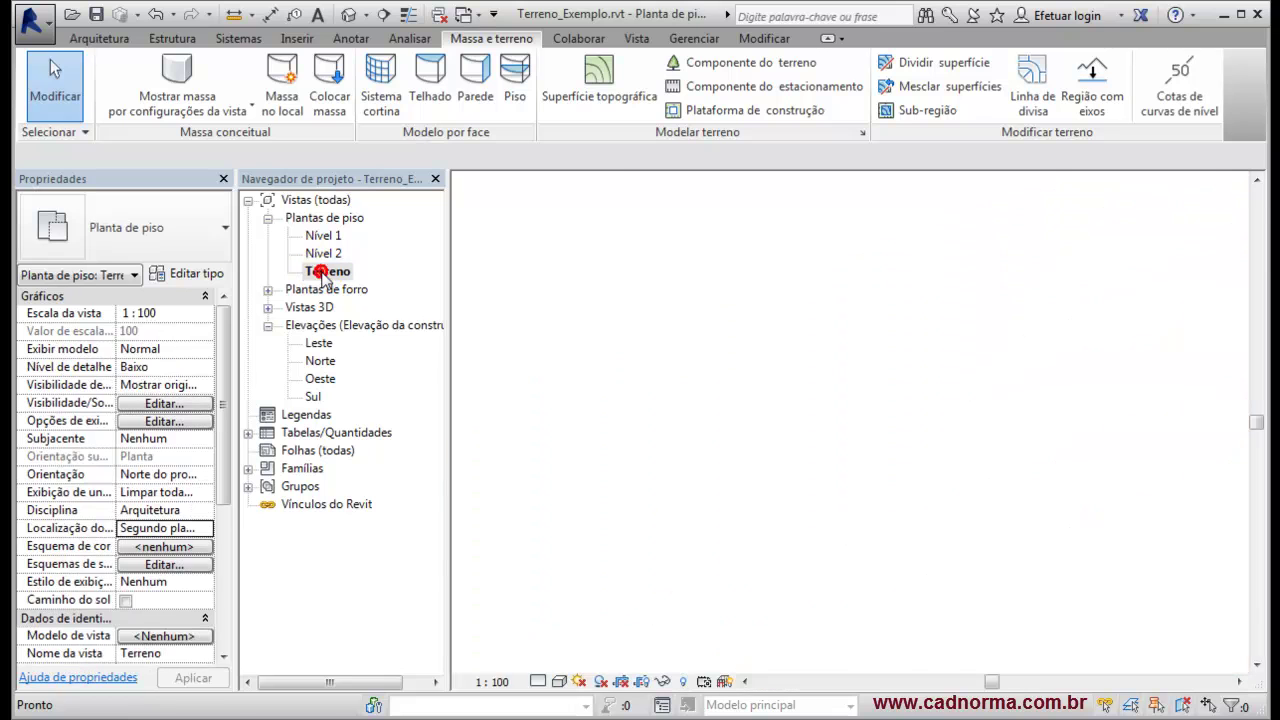
mouse_move(814, 371)
middle_down()
mouse_move(651, 420)
mouse_move(629, 443)
mouse_move(674, 421)
middle_up()
click(727, 110)
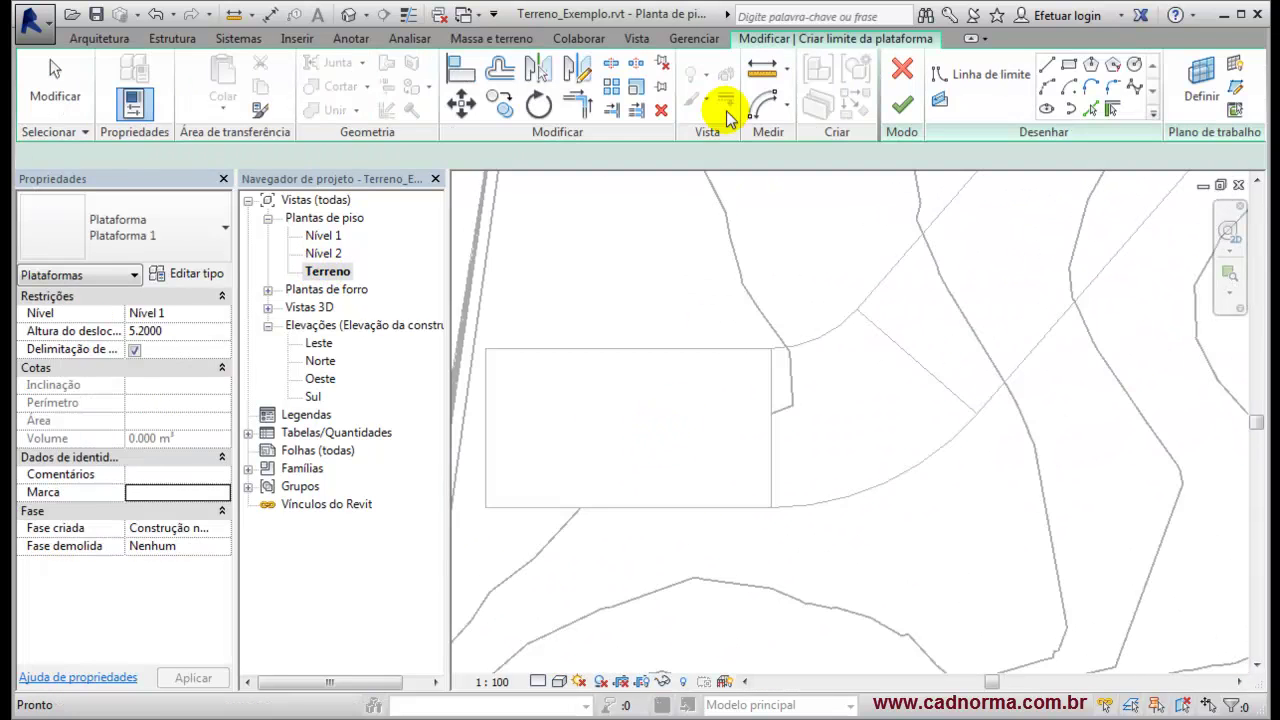
click(182, 332)
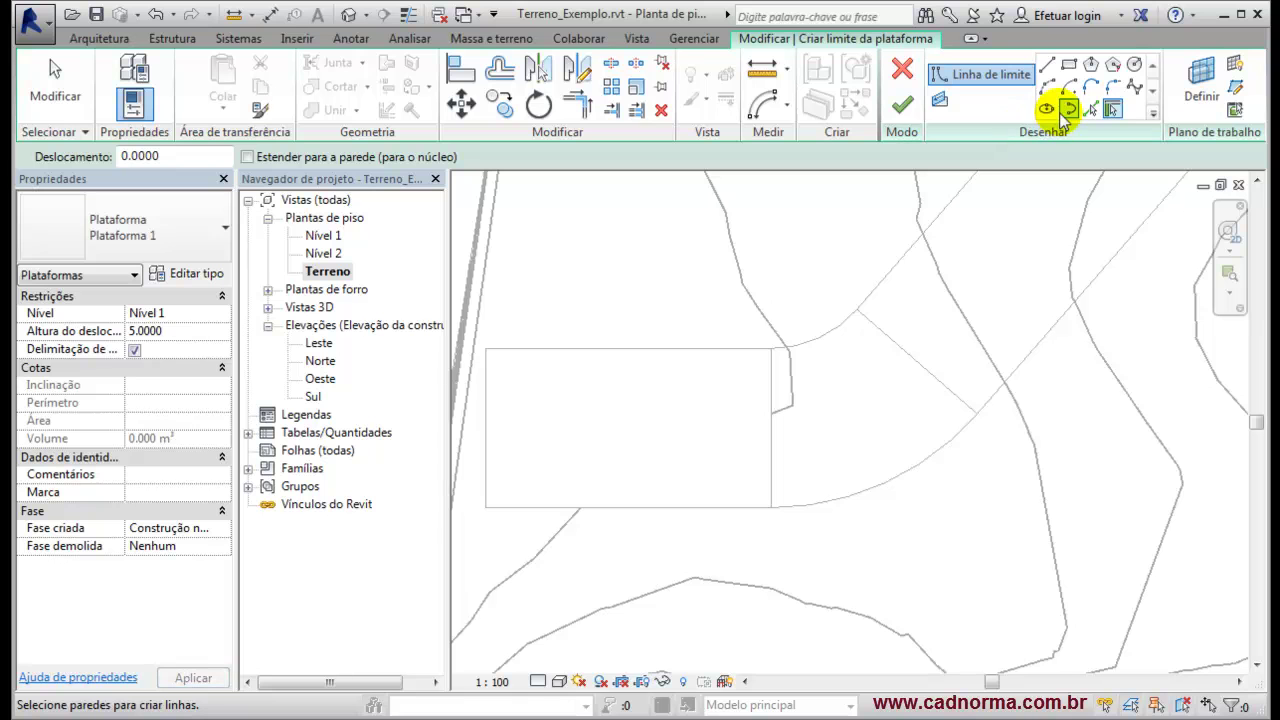
Pick the two arcs and two straight end lines of the curve beside the rectangle as the pad boundary, and finish the pad.
click(1090, 108)
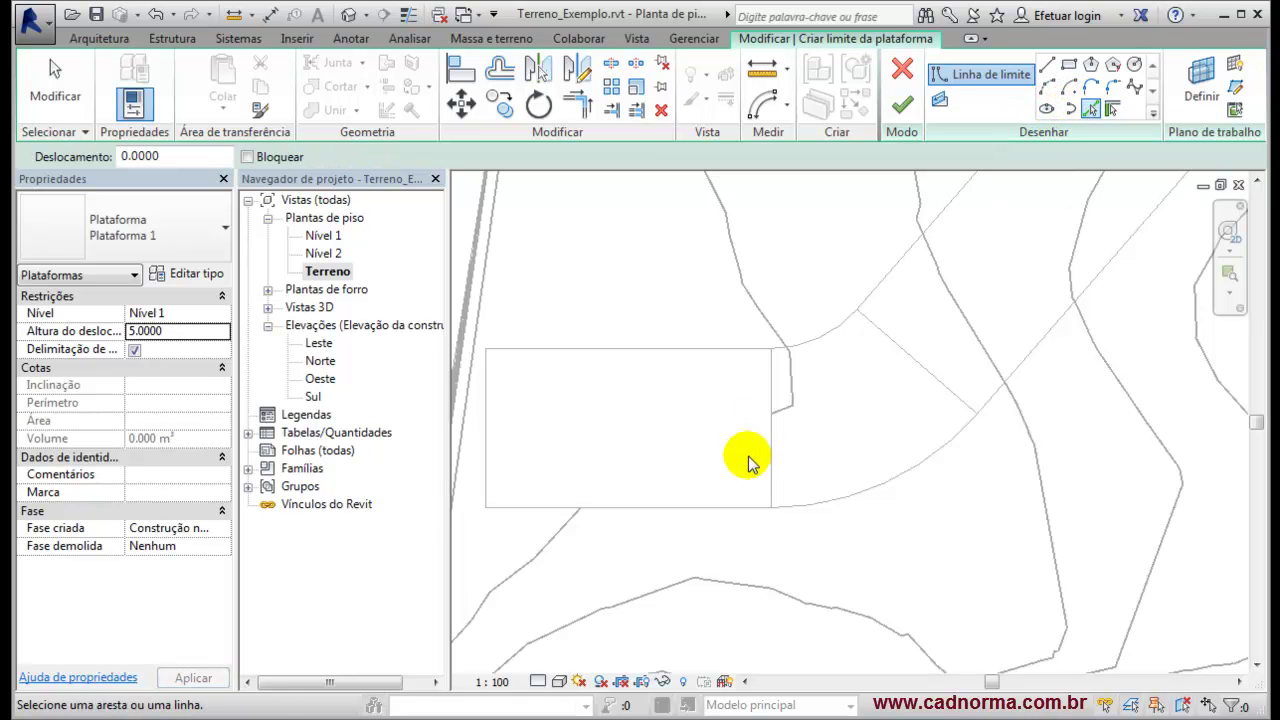
click(773, 458)
click(815, 336)
click(888, 346)
click(895, 482)
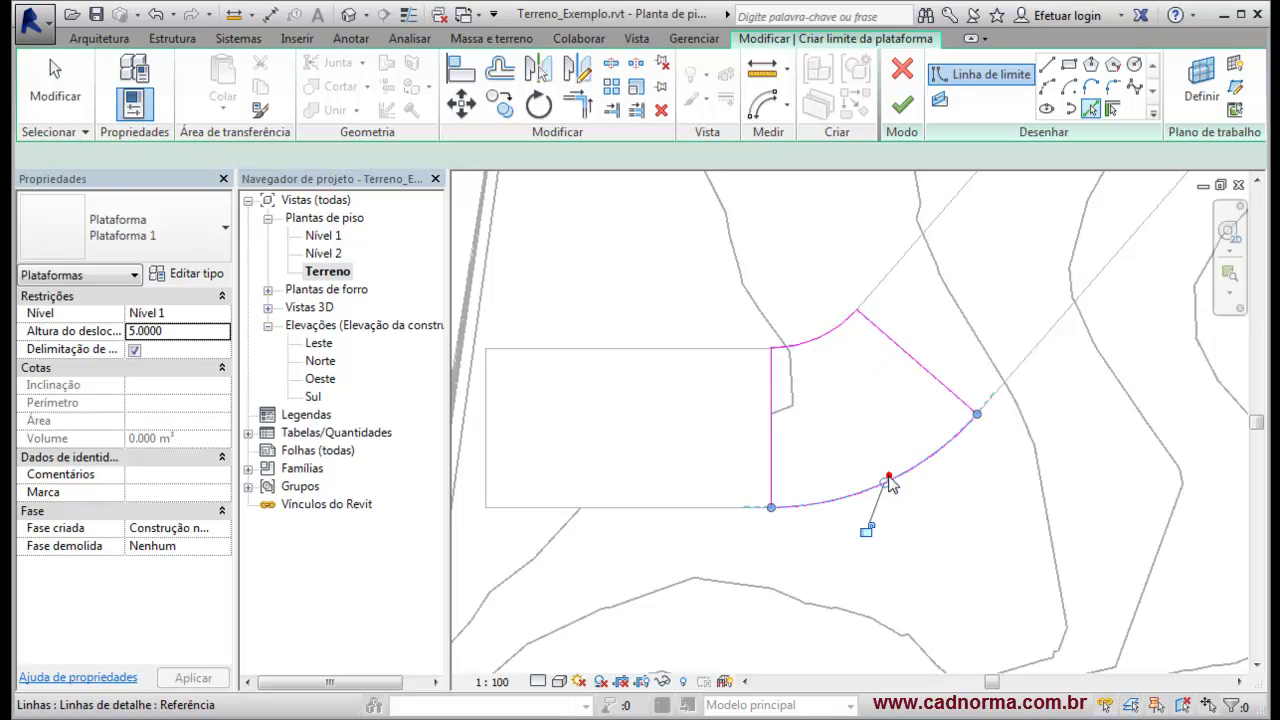
click(835, 450)
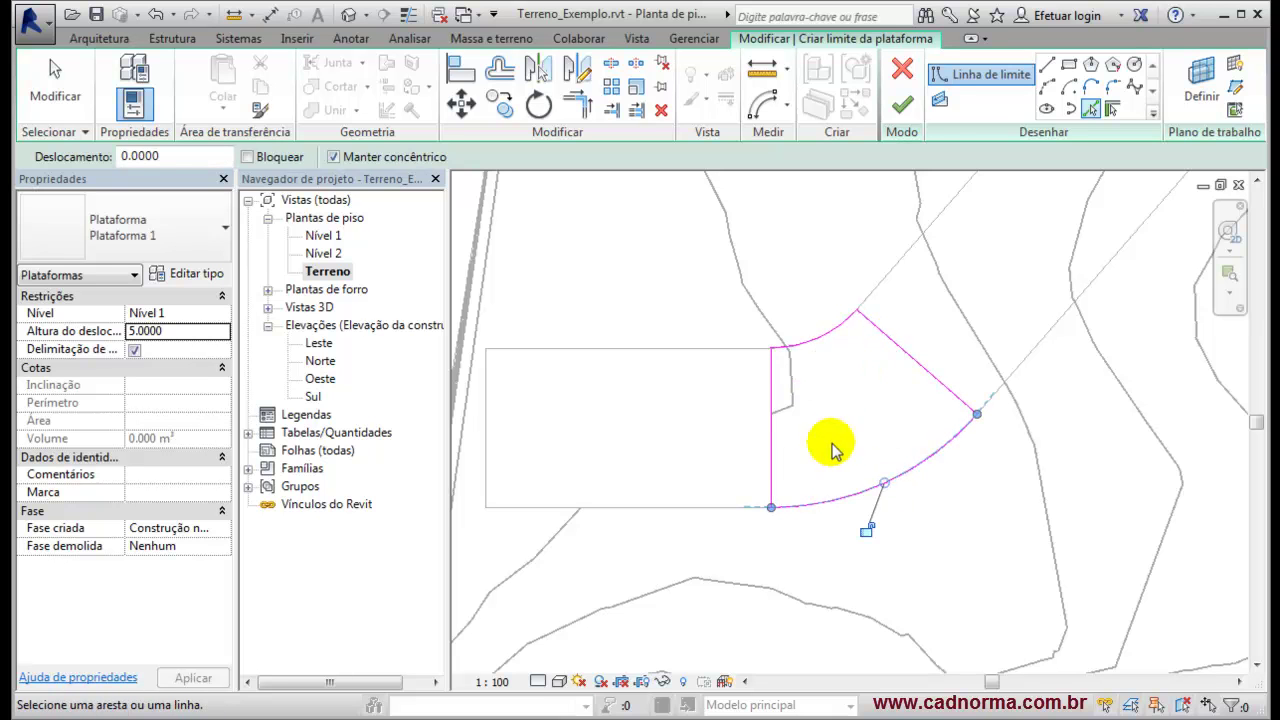
click(903, 106)
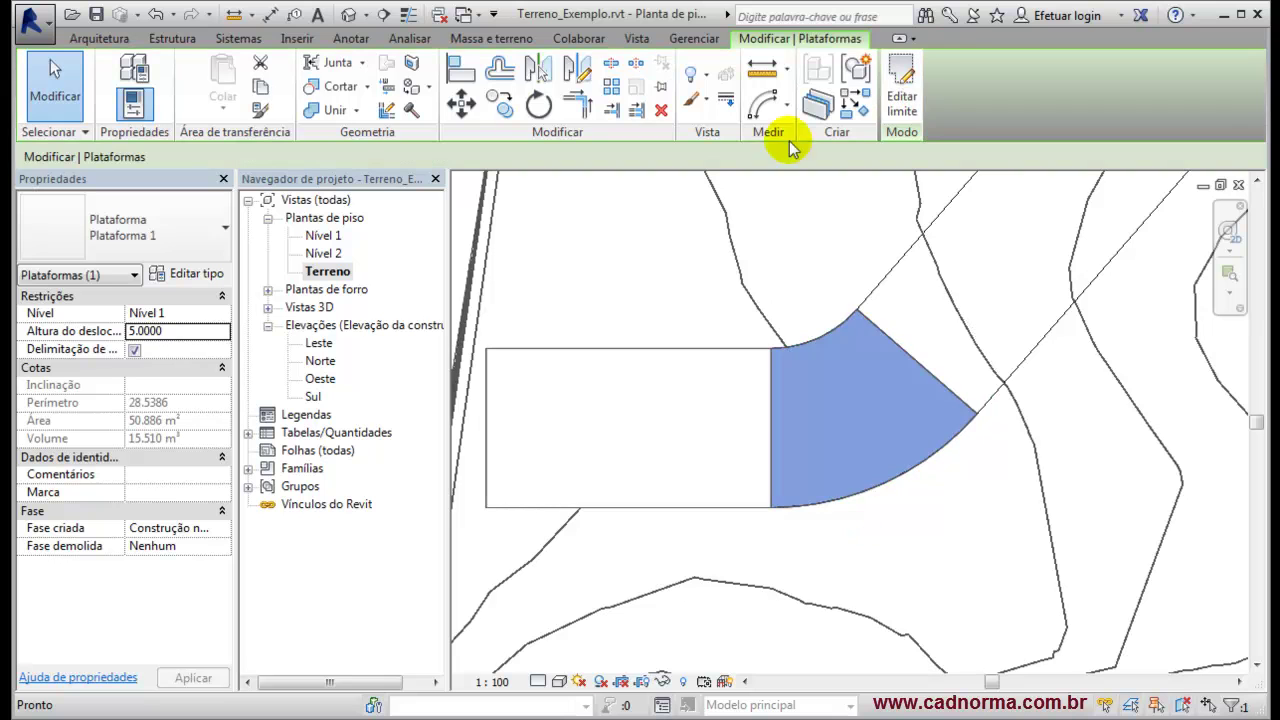
Examine in 3D how the curved pad joins the rectangular sloped pad and the surrounding terrain.
click(348, 16)
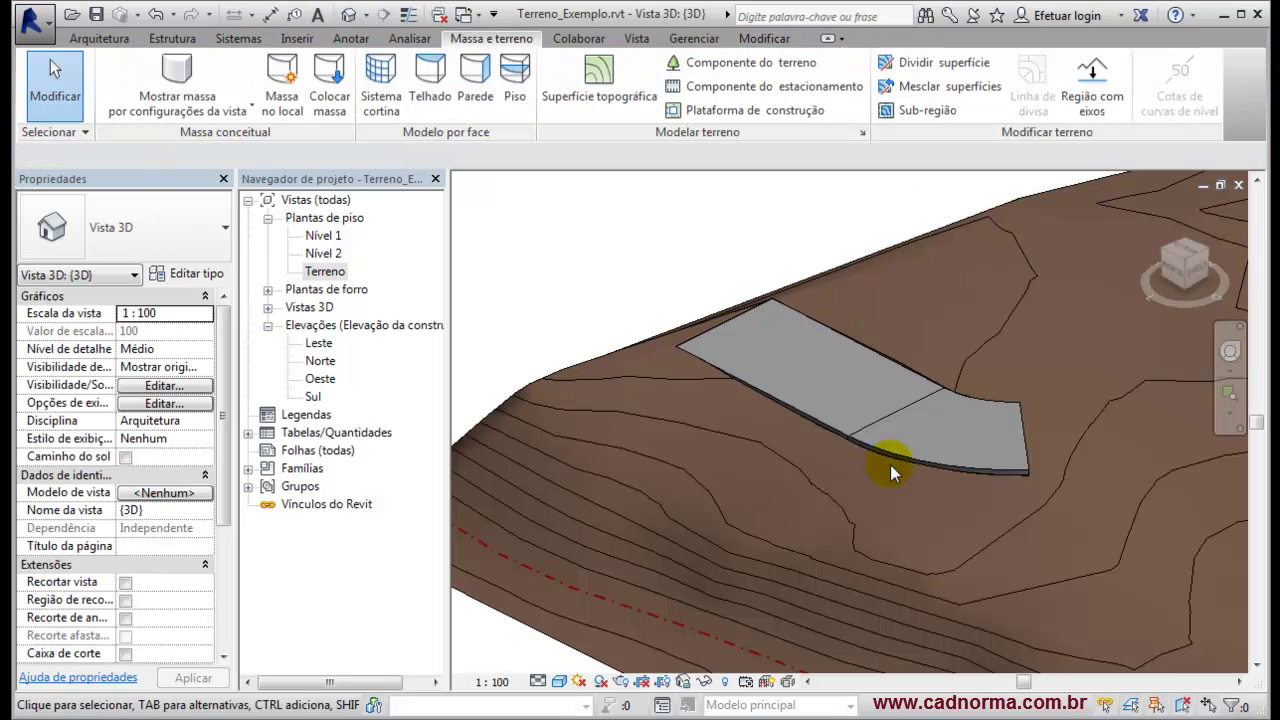
scroll(938, 441, up, 3)
scroll(889, 380, up, 4)
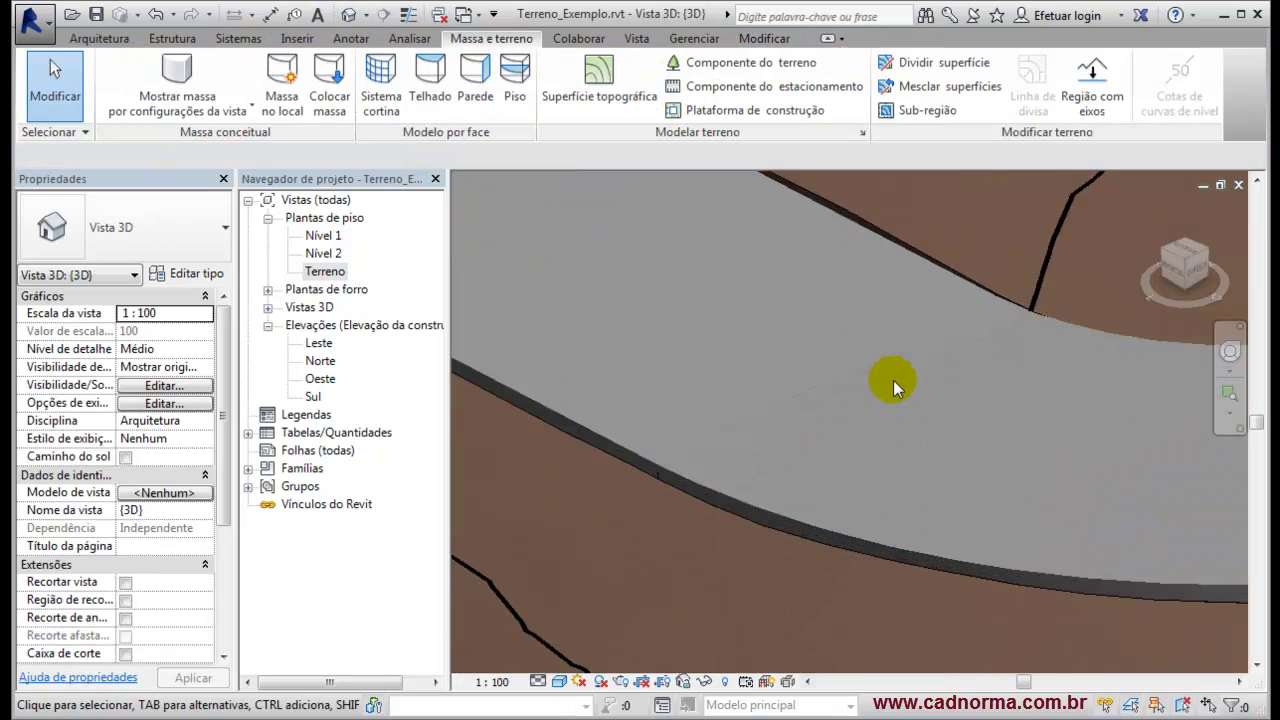
scroll(851, 451, down, 3)
shift+middle_drag(851, 451, 791, 515)
Check terrain elevations in the Terreno plan with Spot Elevation at the northeast end of the diagonal road stretch, without placing any annotation.
double_click(325, 271)
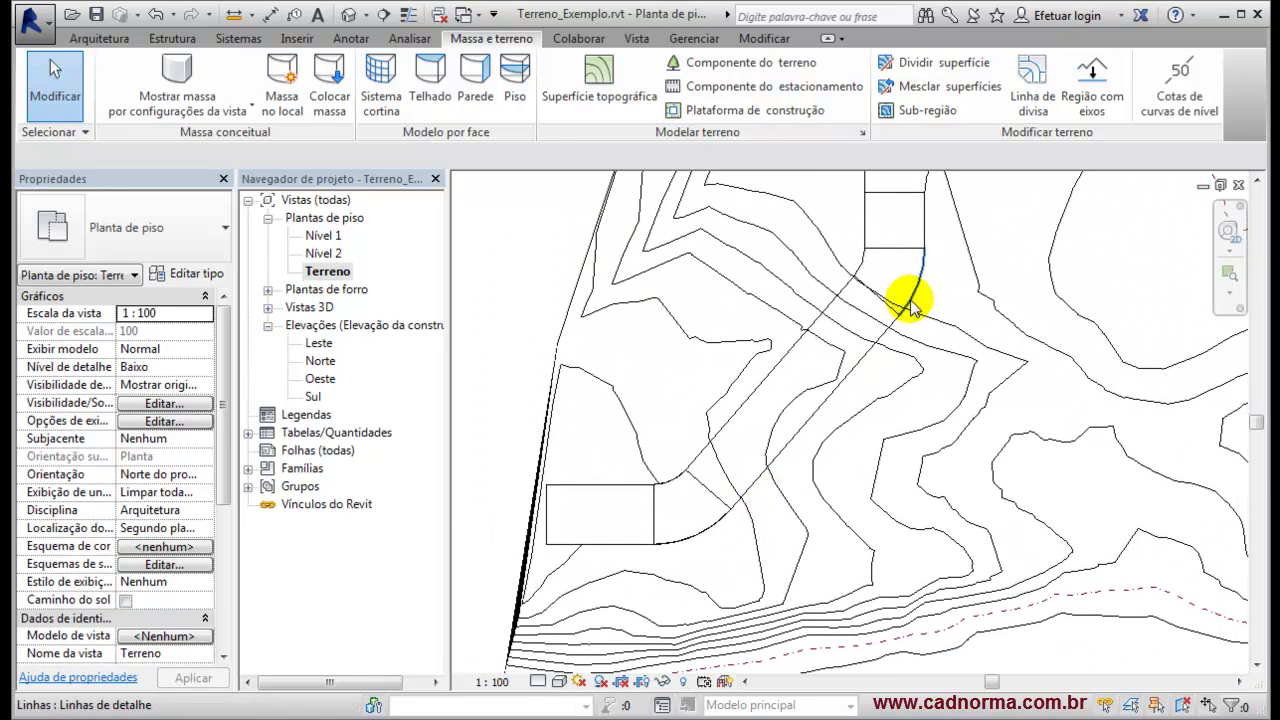
scroll(908, 330, up, 3)
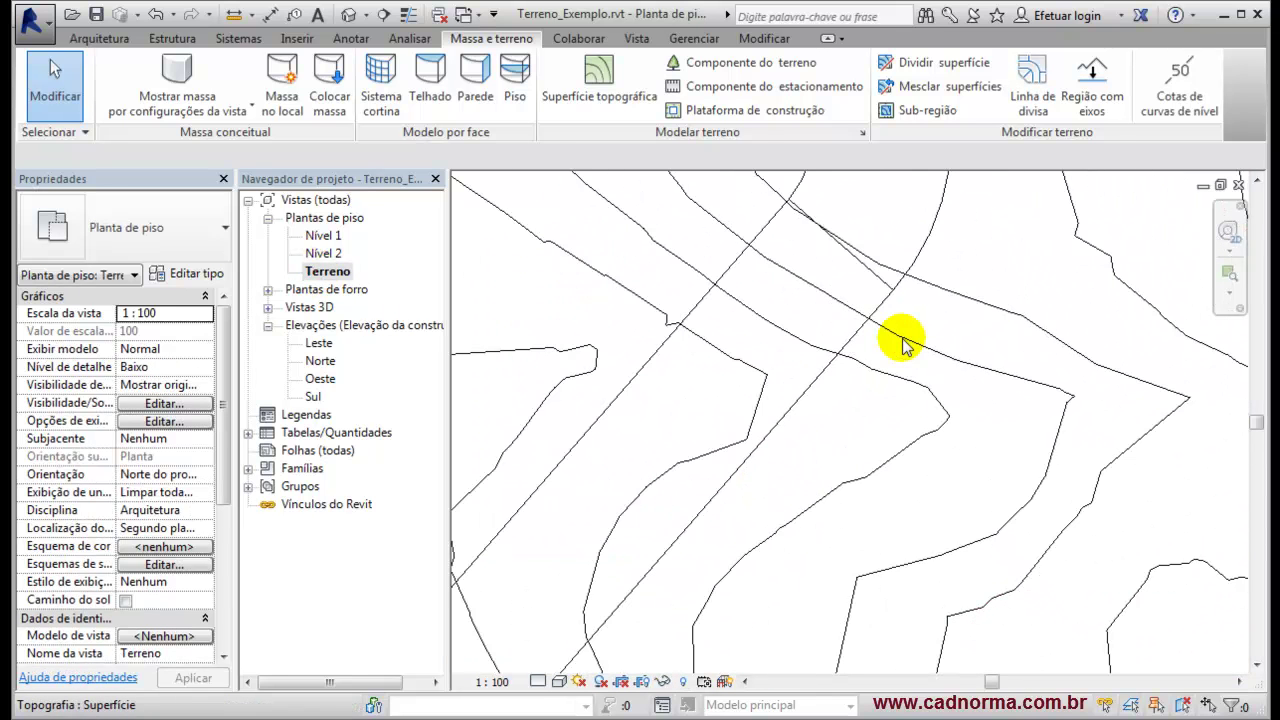
click(351, 39)
click(439, 68)
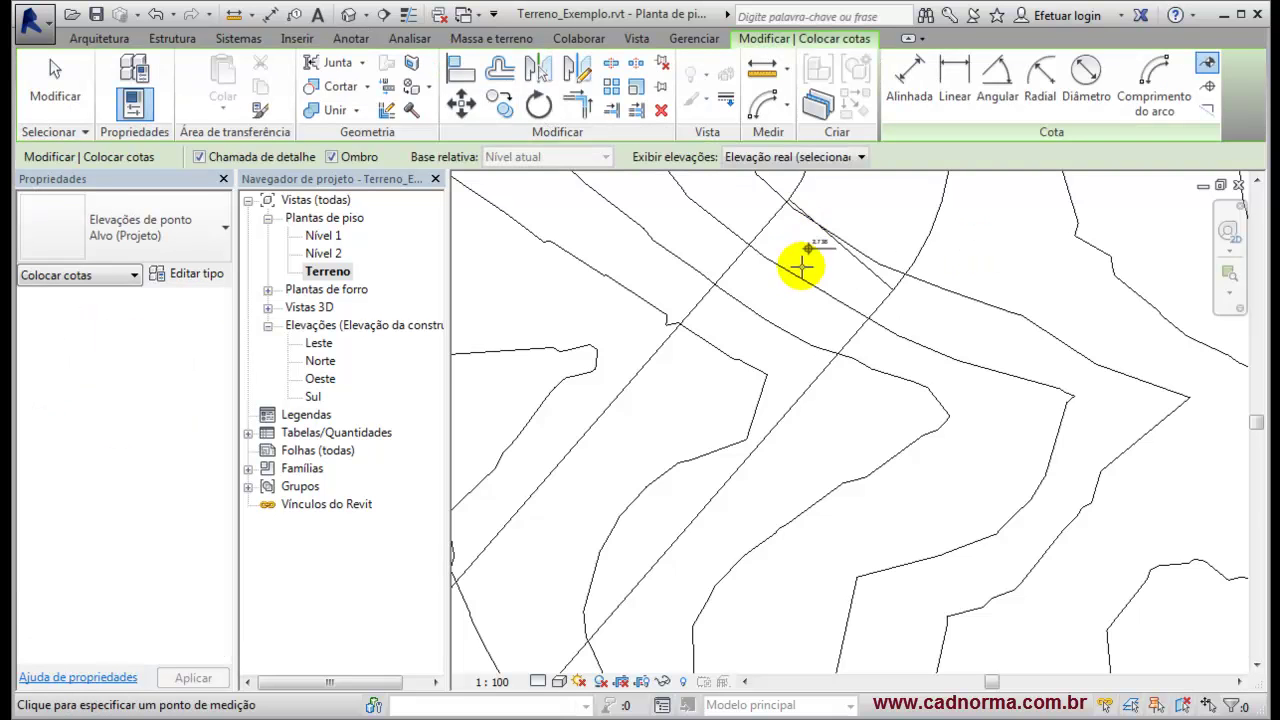
scroll(774, 357, up, 4)
scroll(782, 349, up, 1)
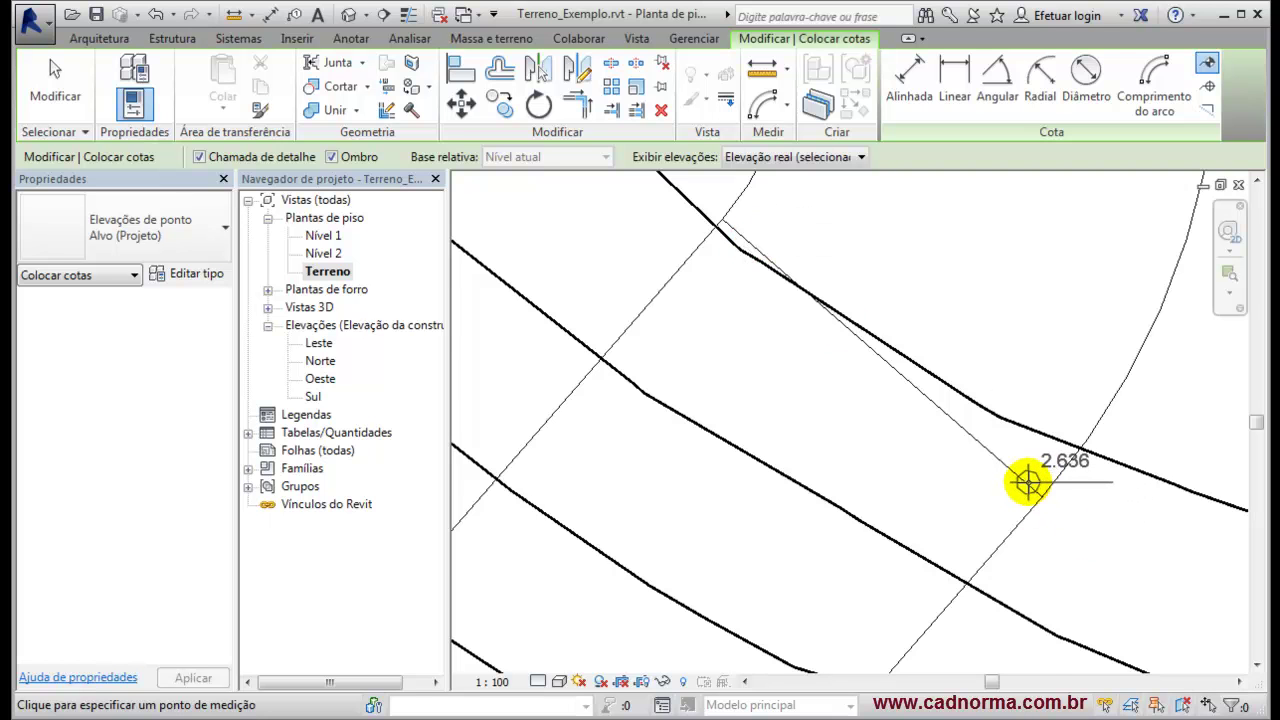
scroll(1028, 482, down, 4)
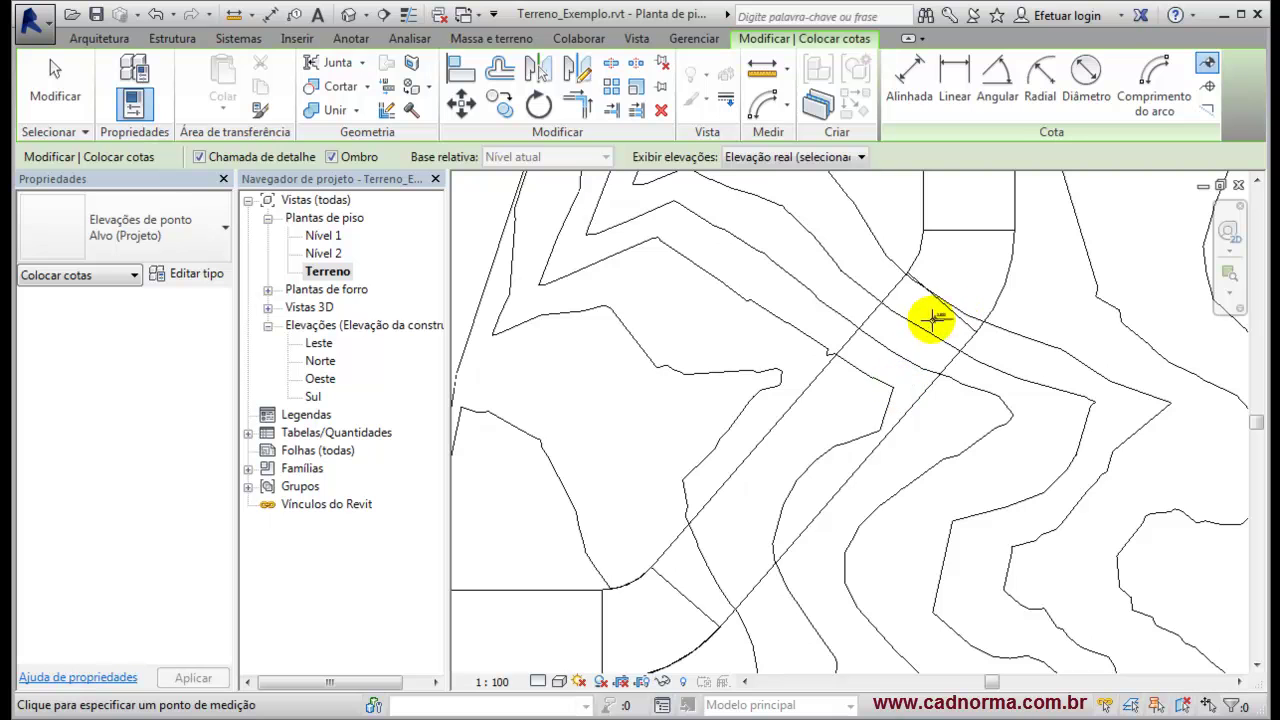
middle_drag(677, 486, 680, 421)
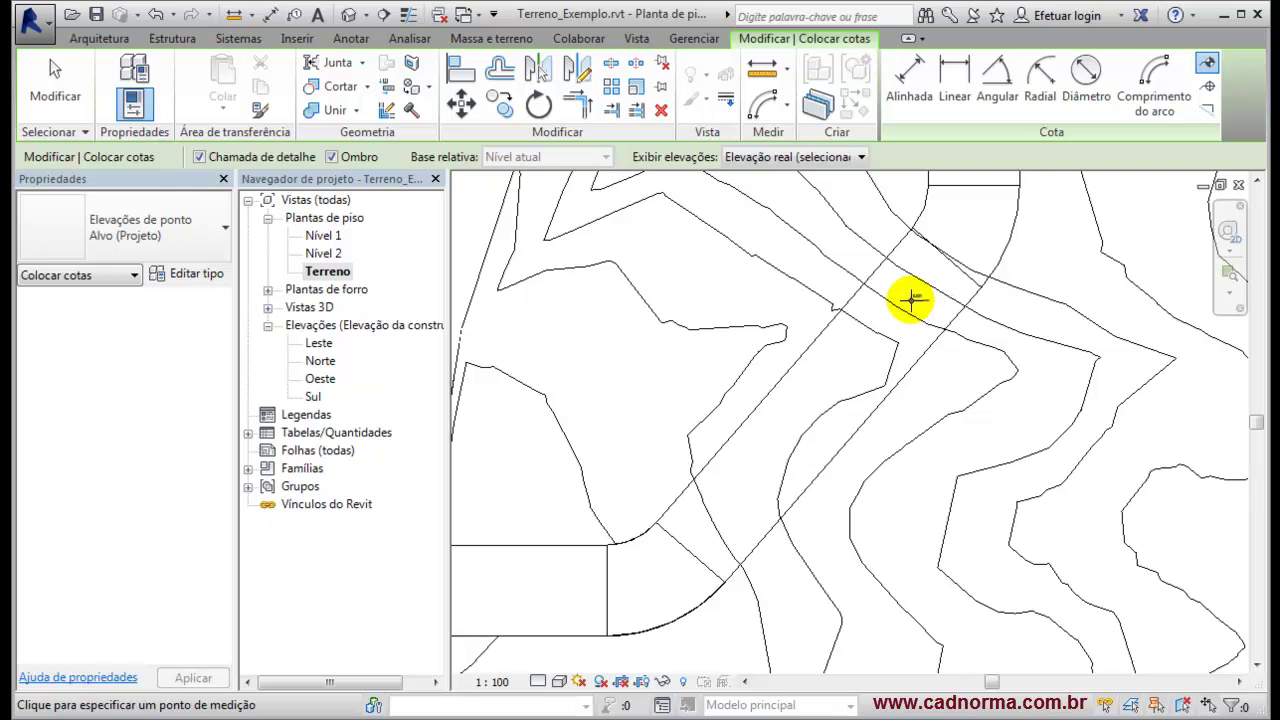
Start a building pad and pick the diagonal road stretch's two long sides and two end lines as its boundary.
click(491, 38)
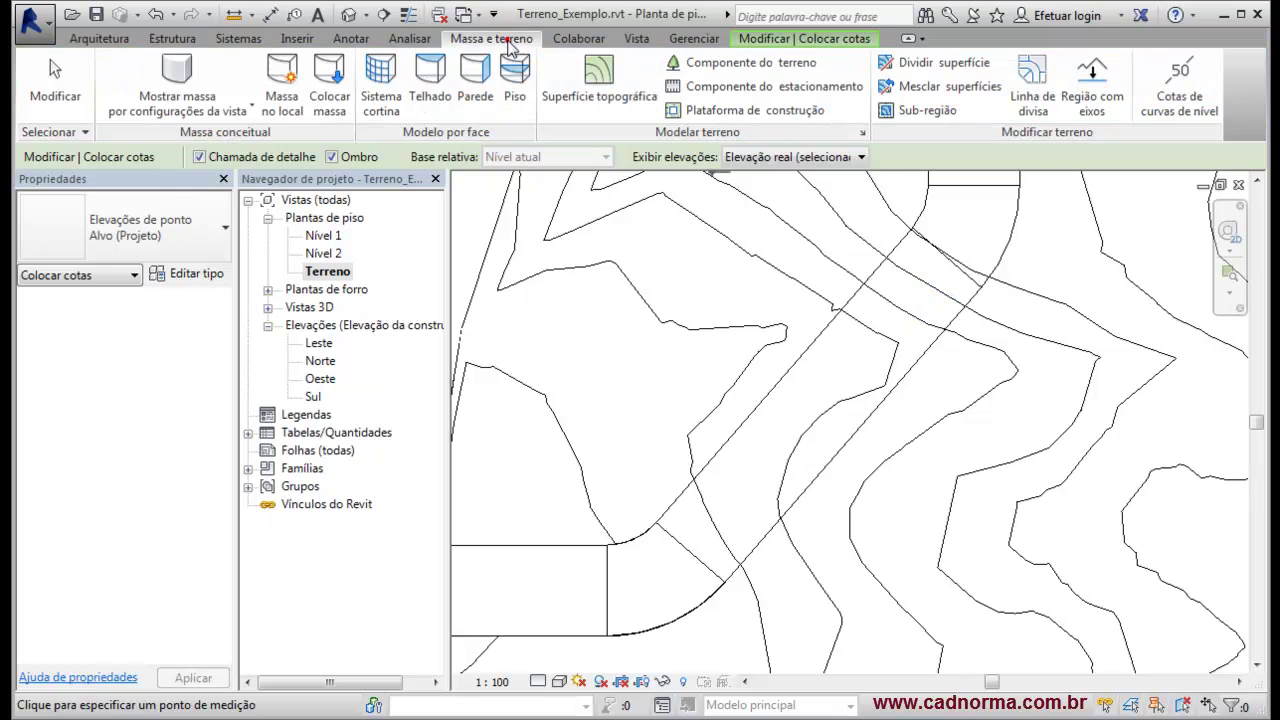
click(720, 112)
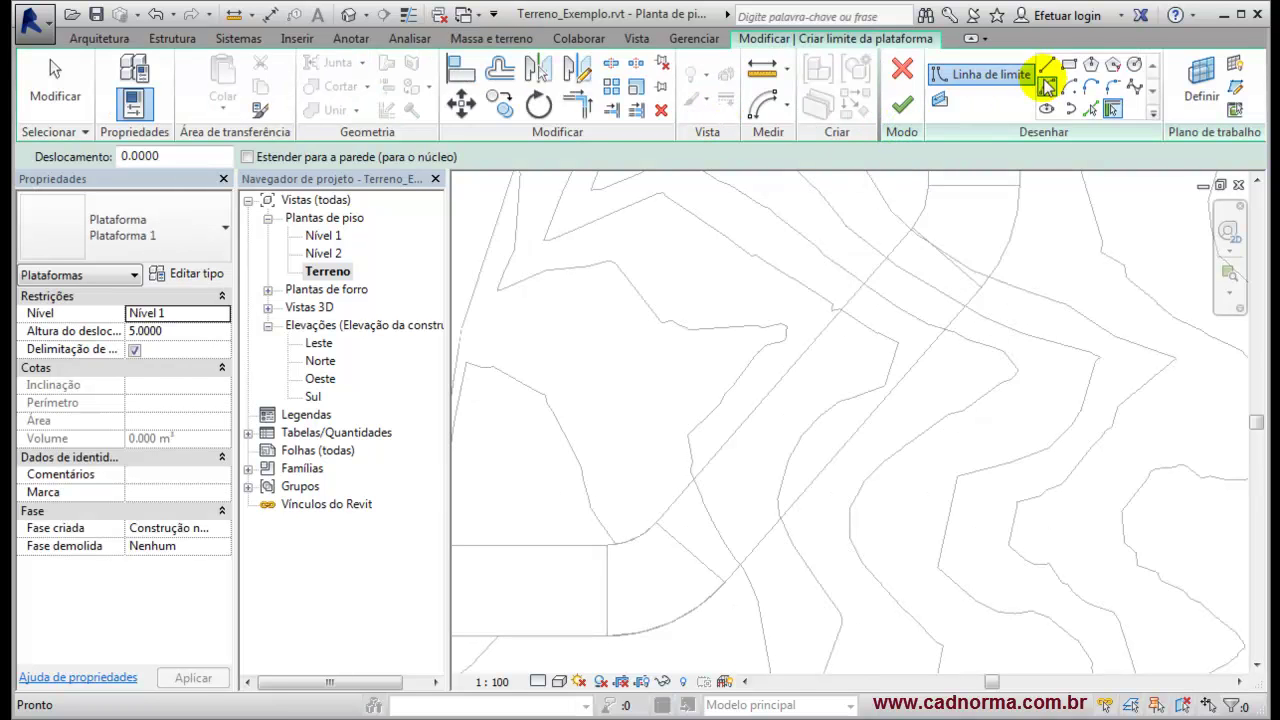
click(1091, 108)
click(697, 556)
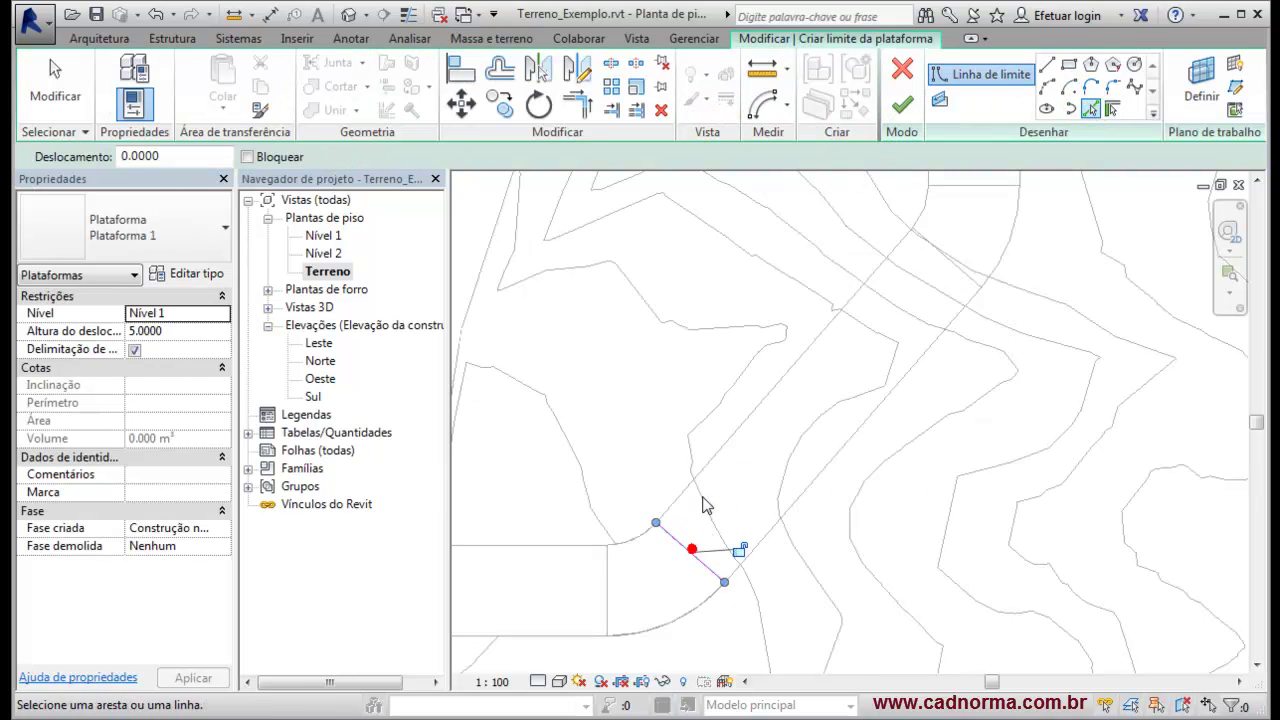
click(793, 485)
click(943, 278)
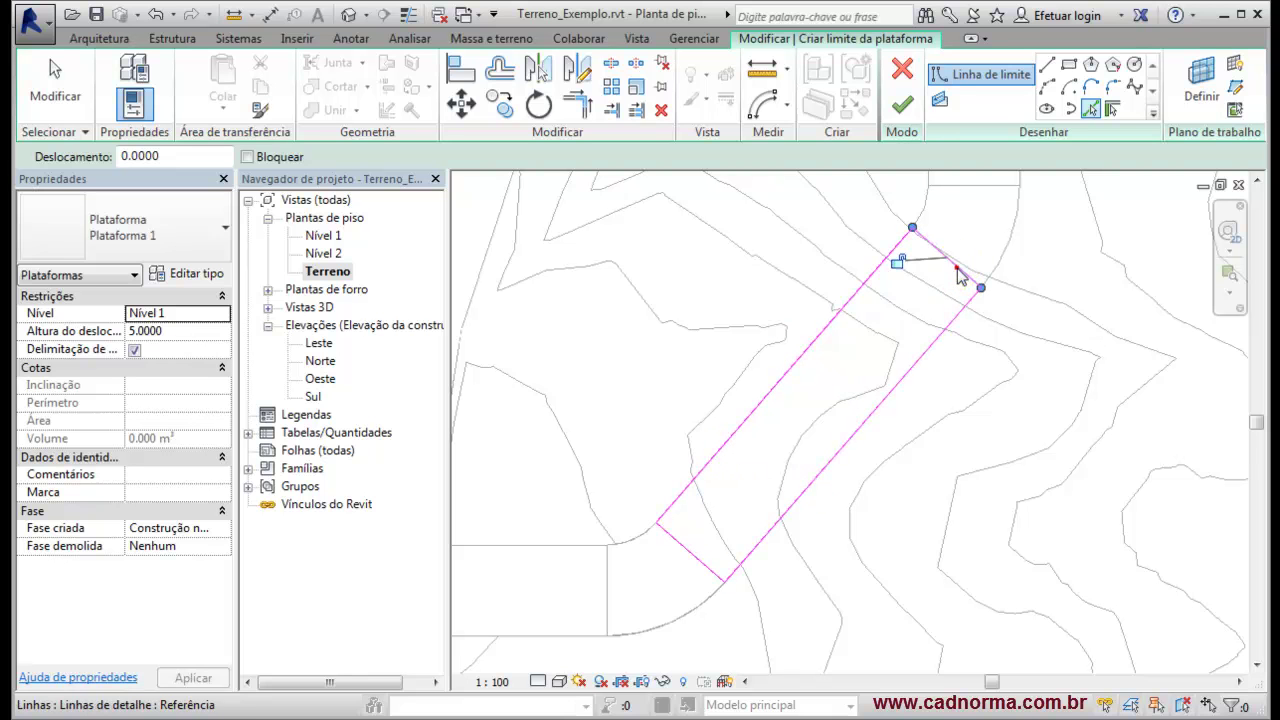
Draw a slope arrow along the diagonal pad from the midpoint of its southwest end to the midpoint of its northeast end.
click(940, 98)
click(692, 553)
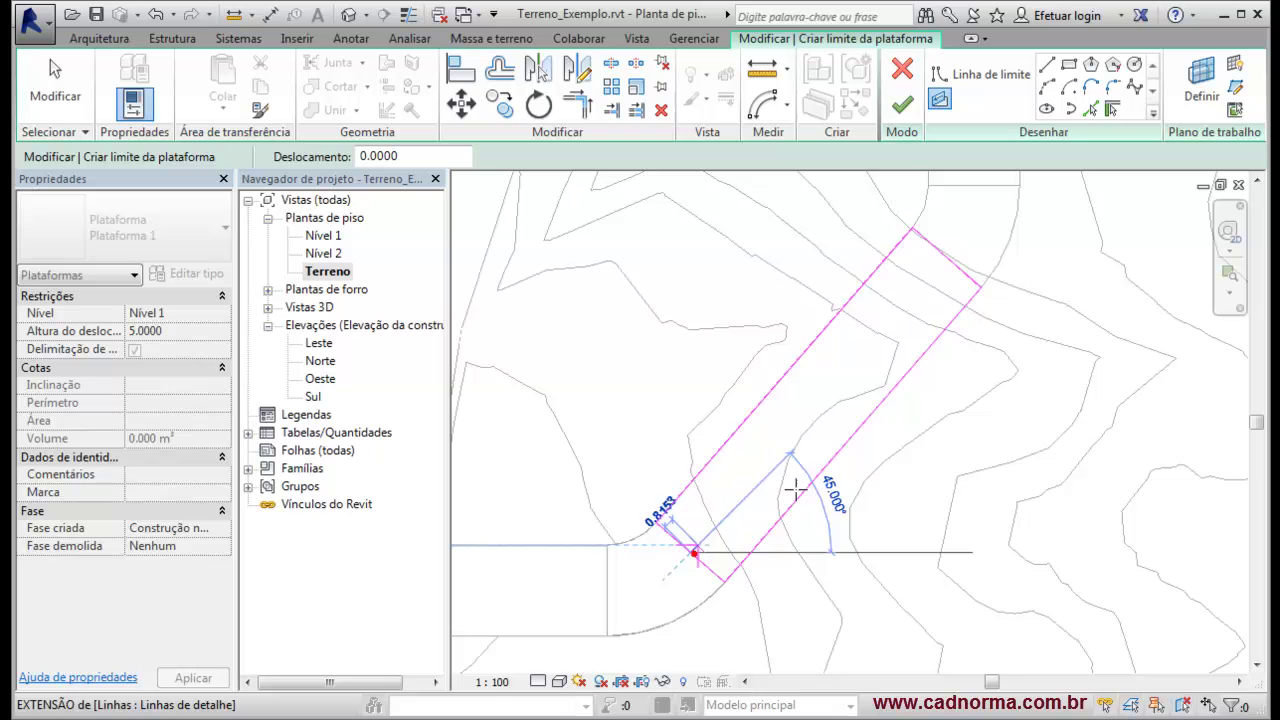
click(945, 259)
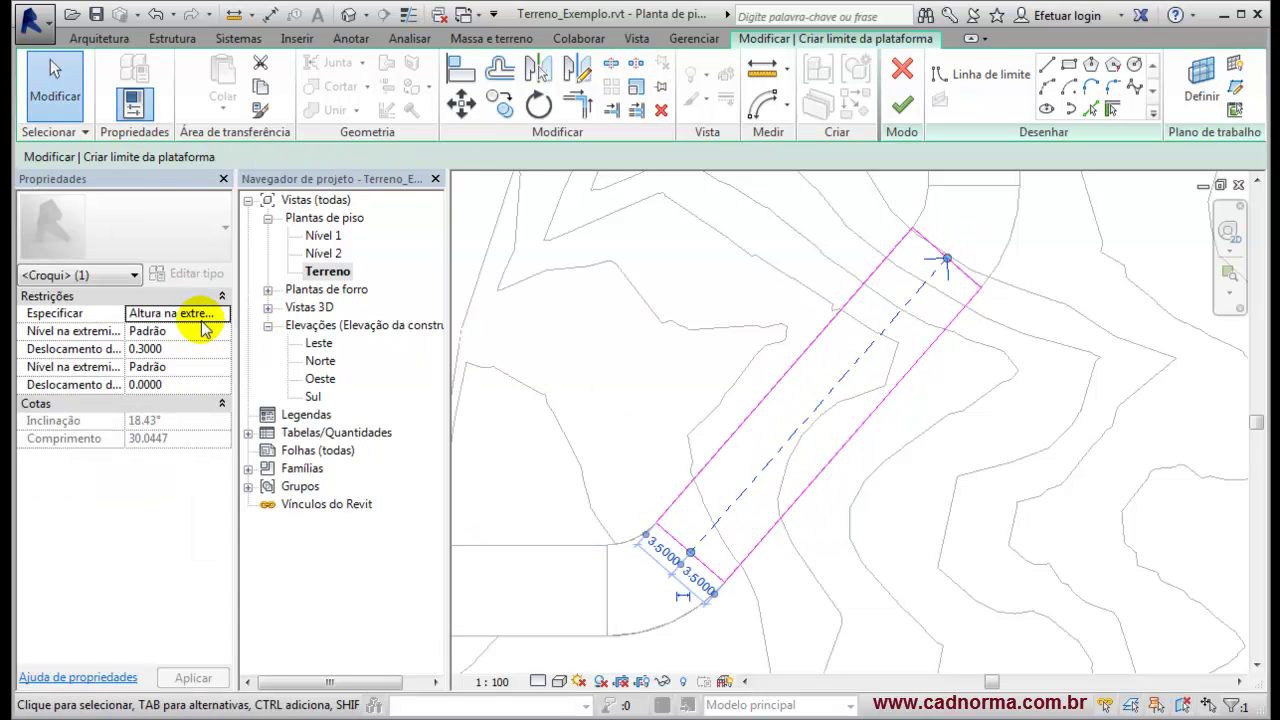
Set the slope arrow's tail to Nível 1 with offset 5.0000 and head to Nível 1 with offset 2.7000, and finish the diagonal pad.
click(185, 333)
click(222, 331)
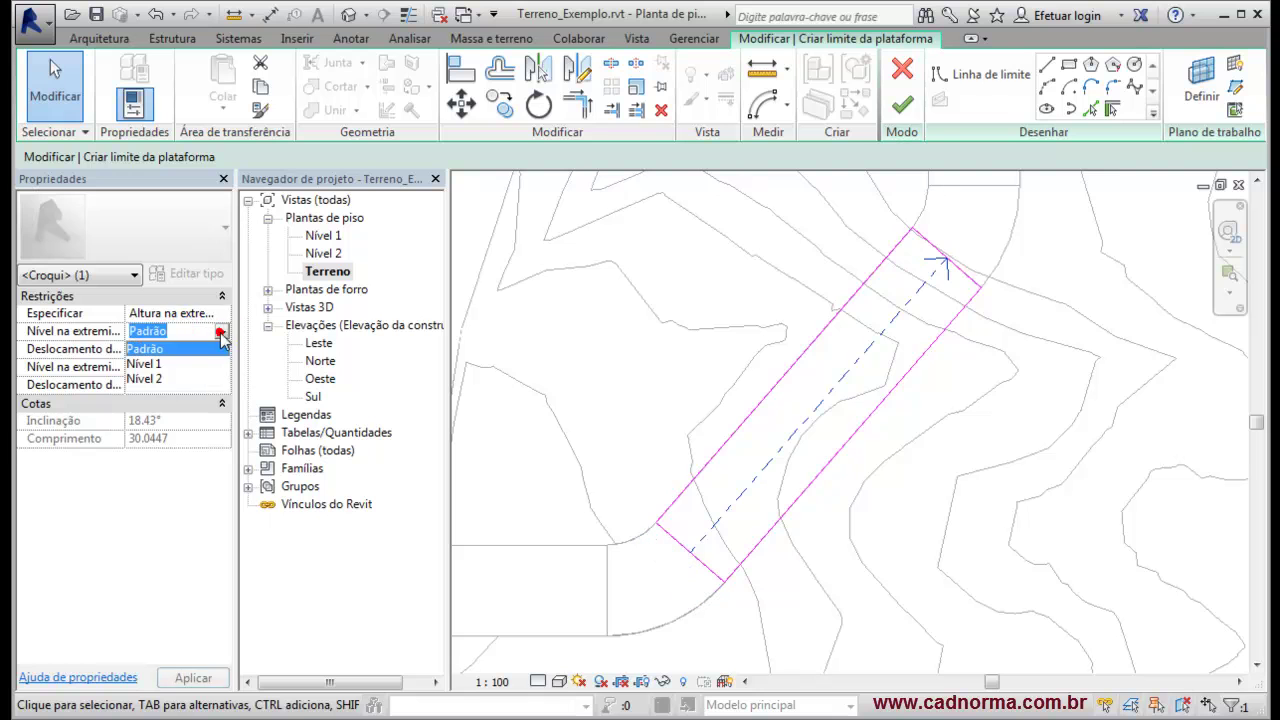
click(179, 364)
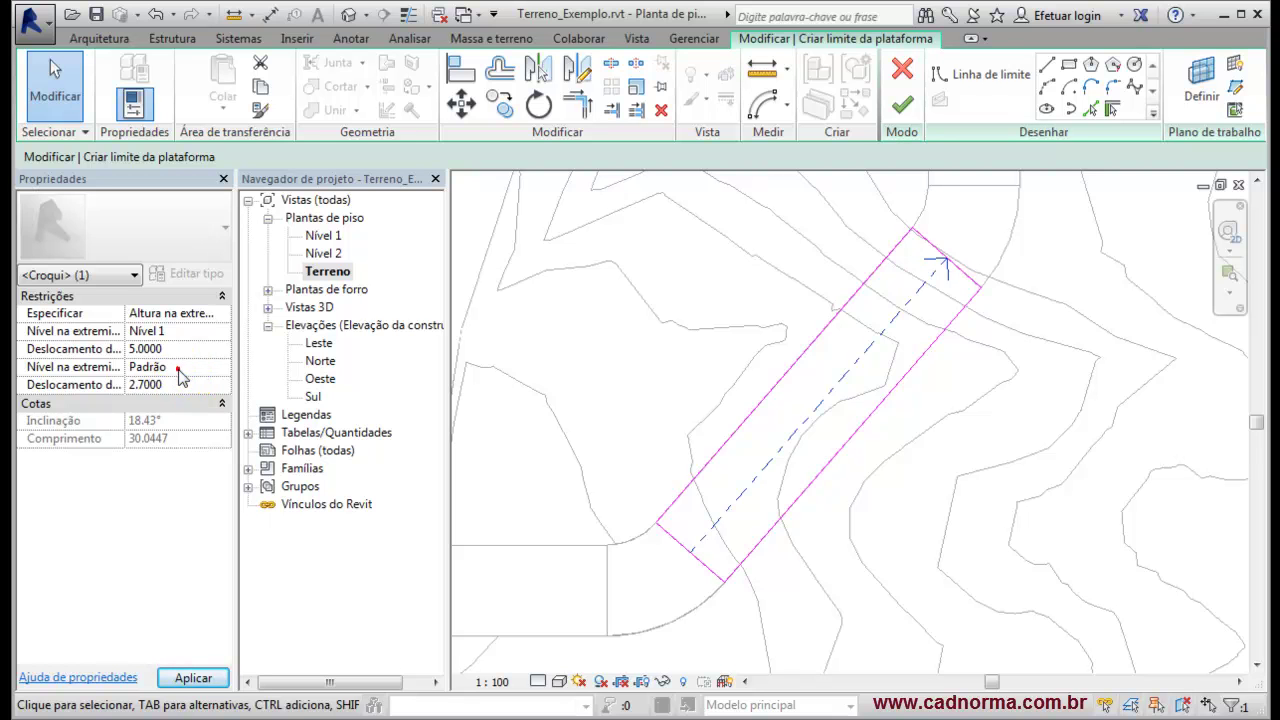
click(177, 366)
click(224, 368)
click(165, 399)
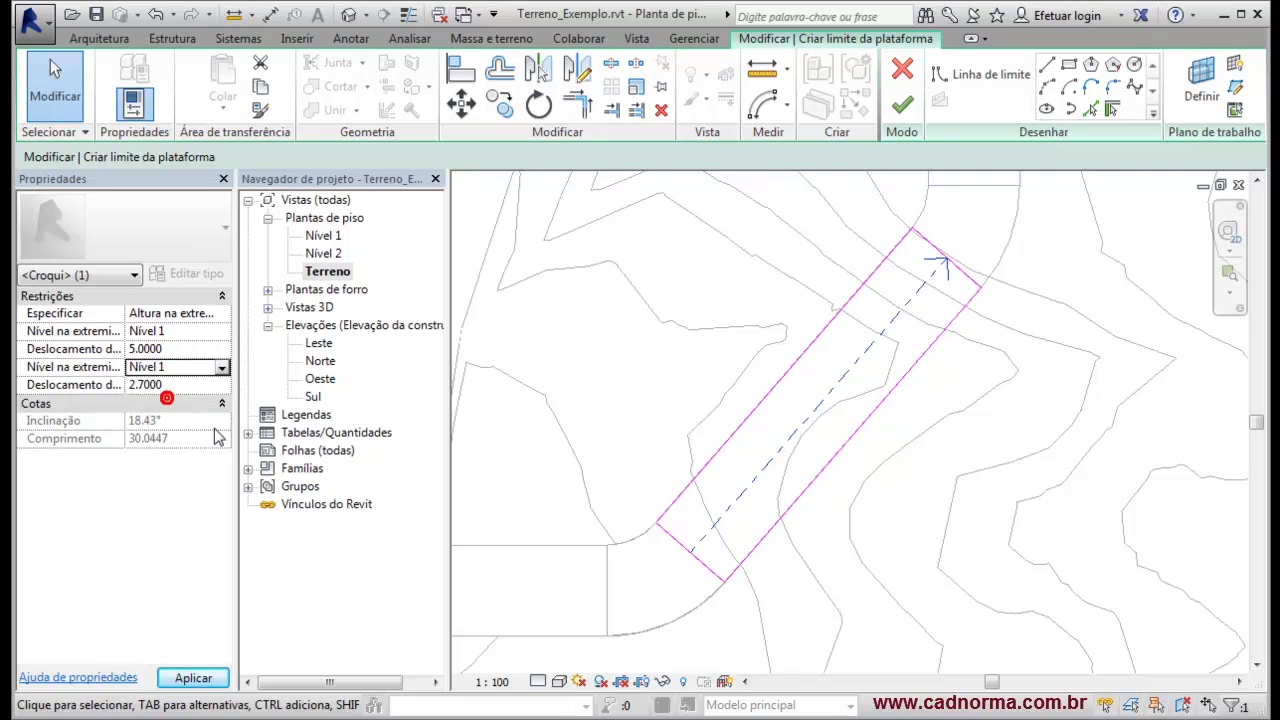
click(192, 677)
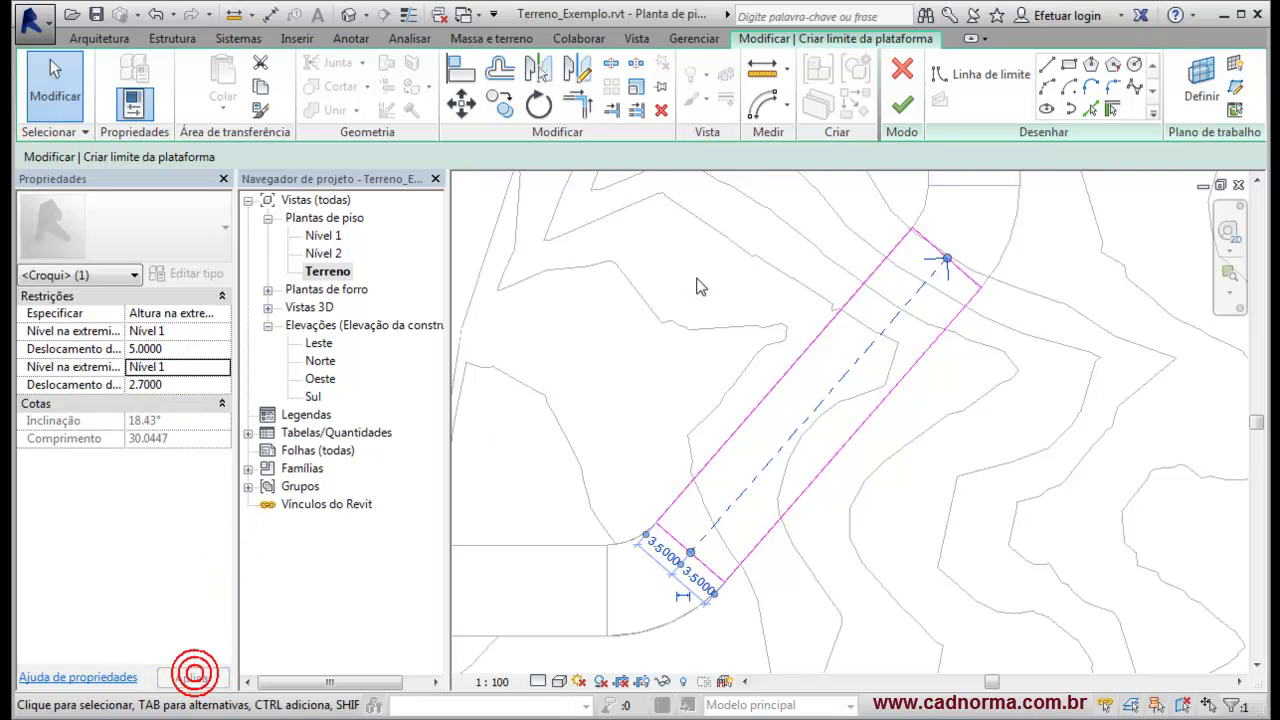
click(902, 104)
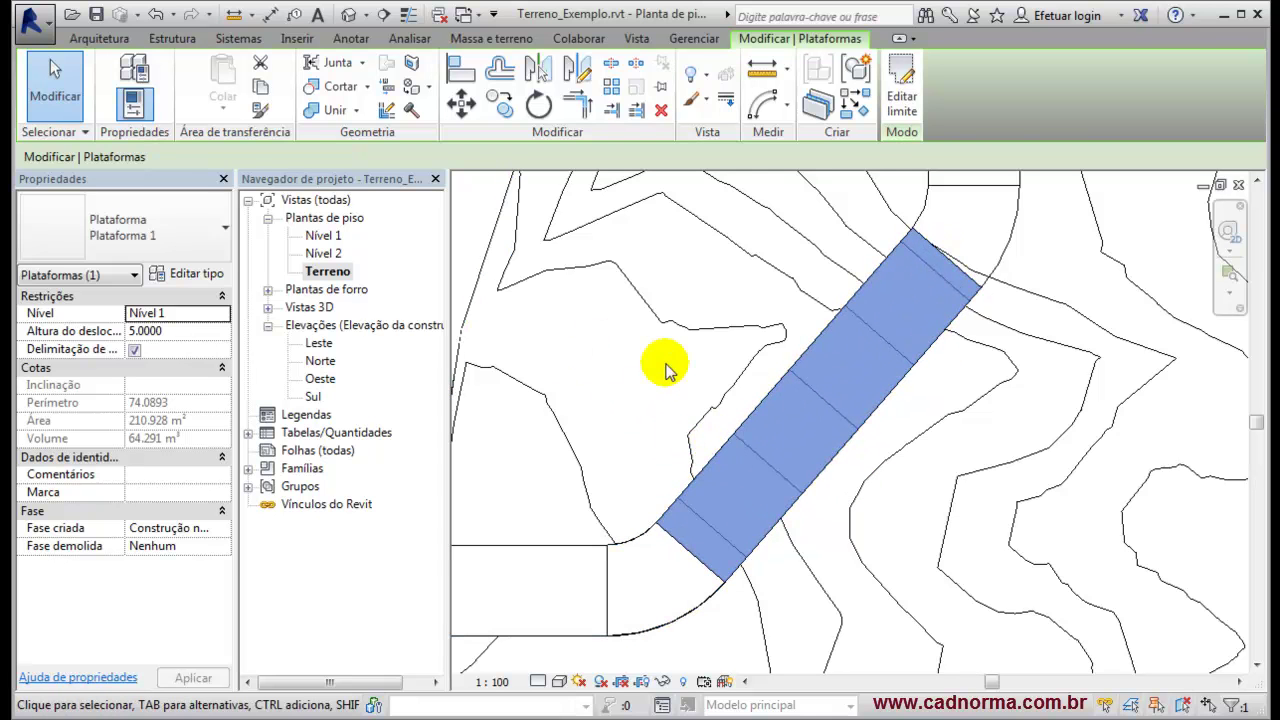
Examine in 3D how the new diagonal pad meets the curved pad and cuts or fills the terrain along its long sides.
click(348, 15)
shift+middle_drag(909, 429, 694, 414)
scroll(942, 415, up, 3)
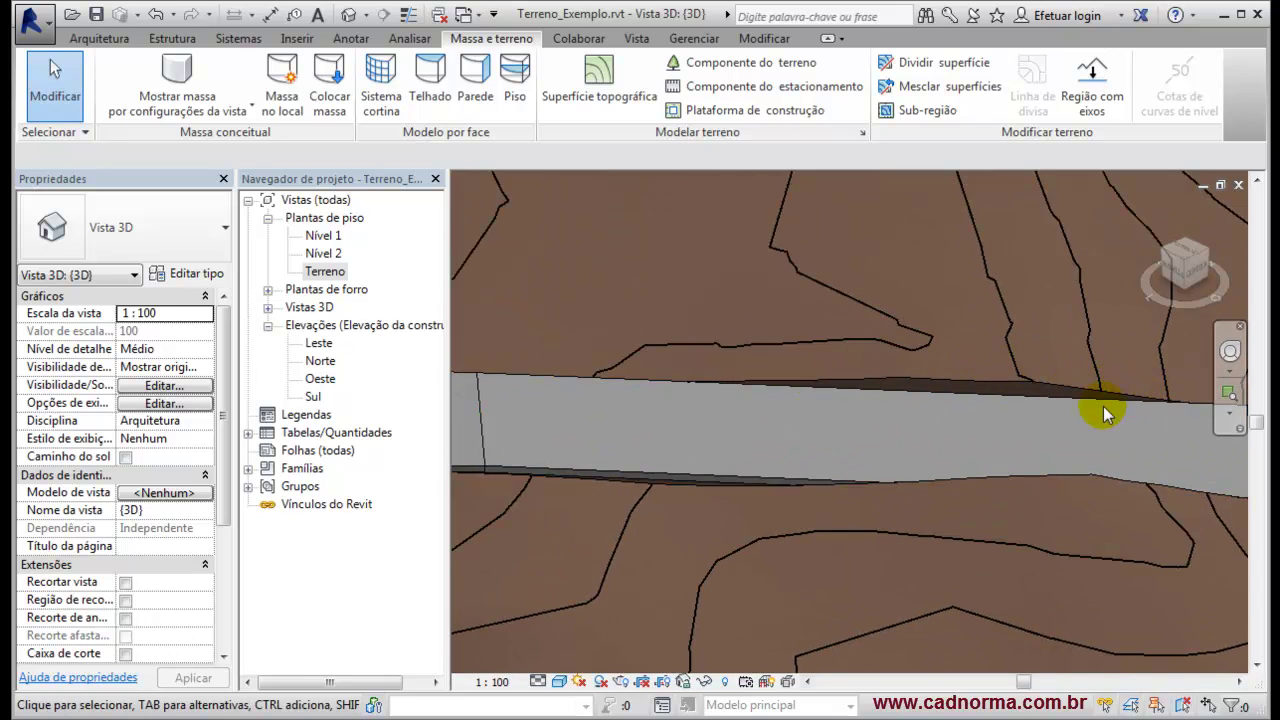
shift+middle_drag(586, 429, 668, 477)
scroll(760, 470, up, 3)
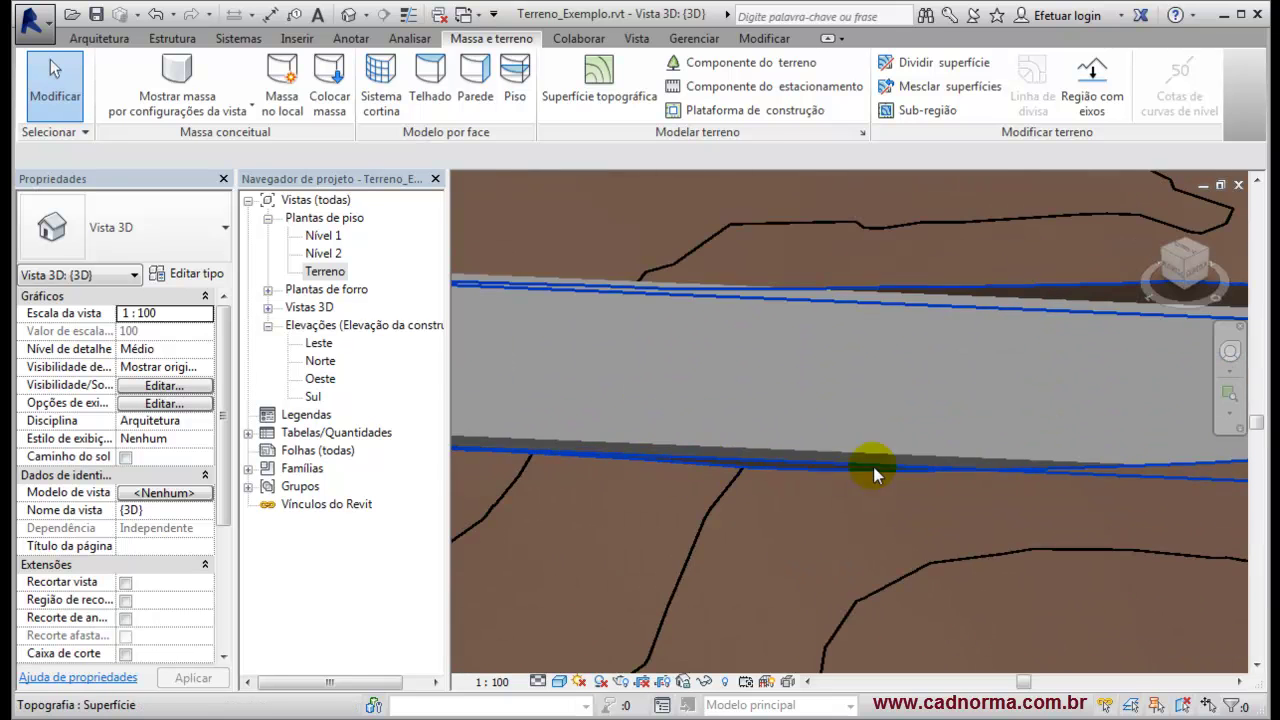
scroll(965, 402, down, 3)
shift+middle_drag(955, 412, 741, 400)
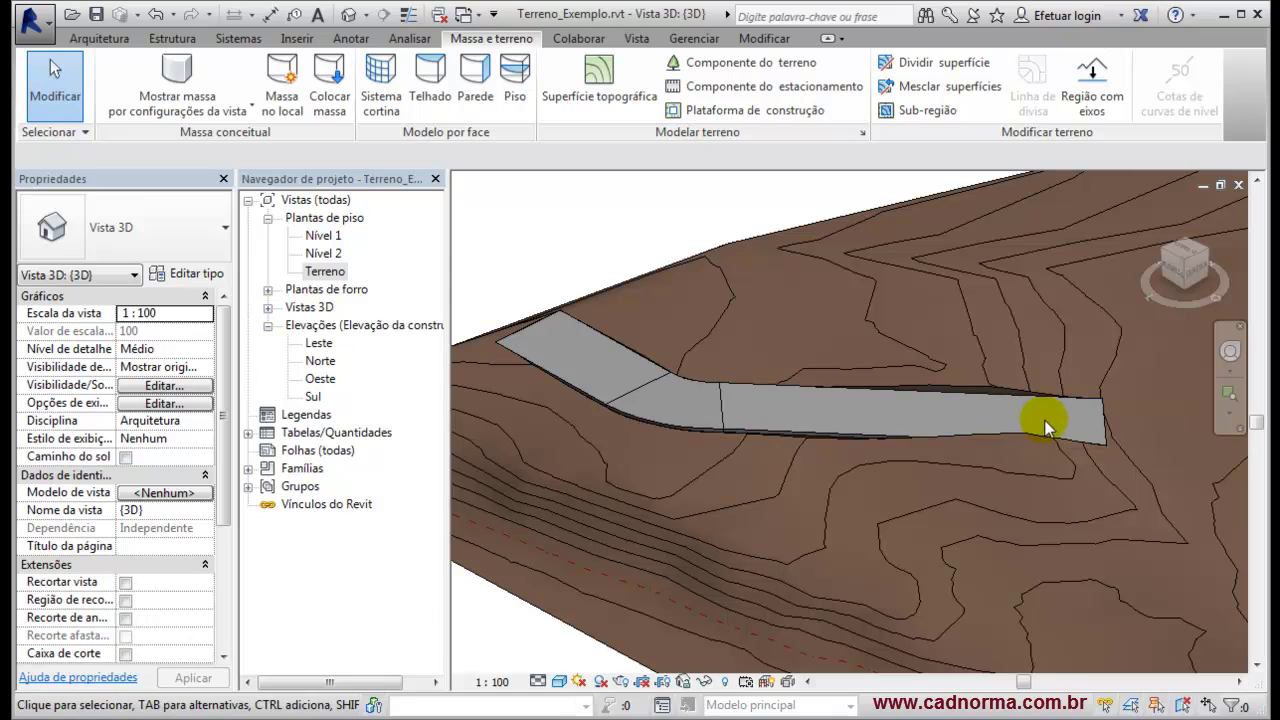
shift+middle_drag(951, 424, 863, 423)
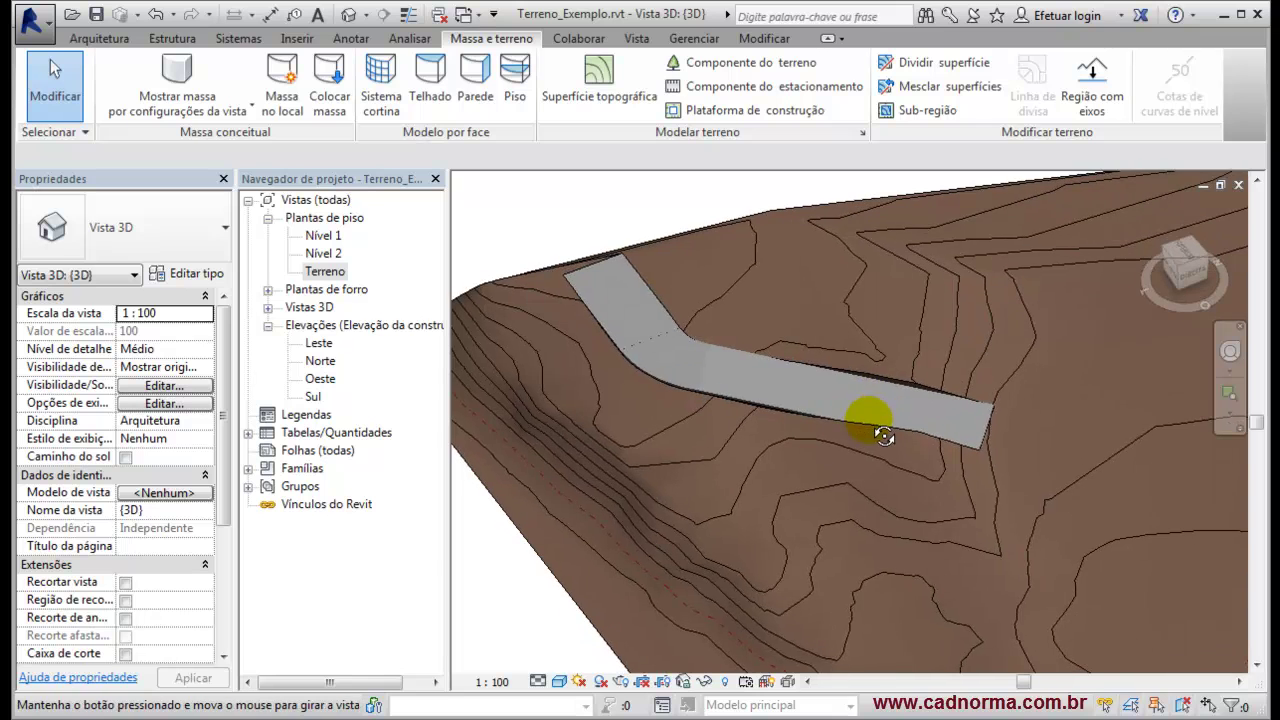
scroll(902, 367, up, 4)
shift+middle_drag(903, 365, 677, 337)
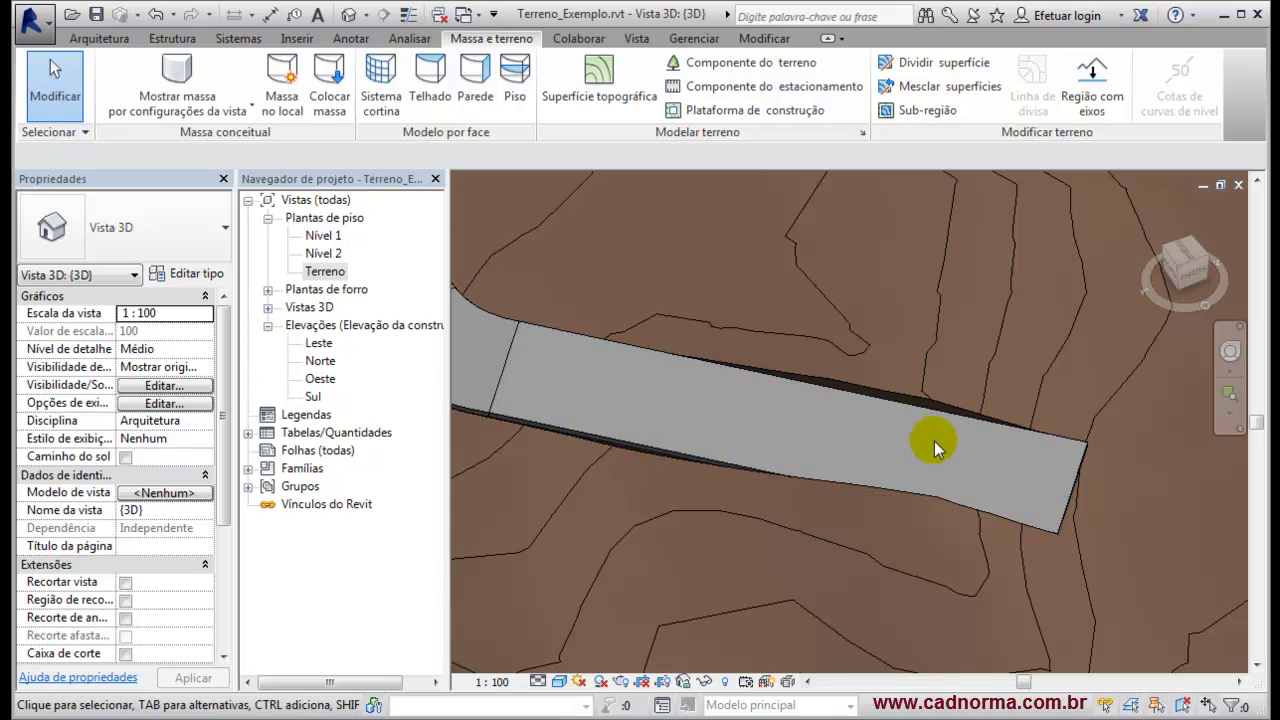
shift+middle_drag(899, 434, 855, 411)
scroll(829, 321, up, 5)
shift+middle_drag(818, 361, 814, 400)
scroll(909, 294, down, 5)
scroll(855, 365, up, 3)
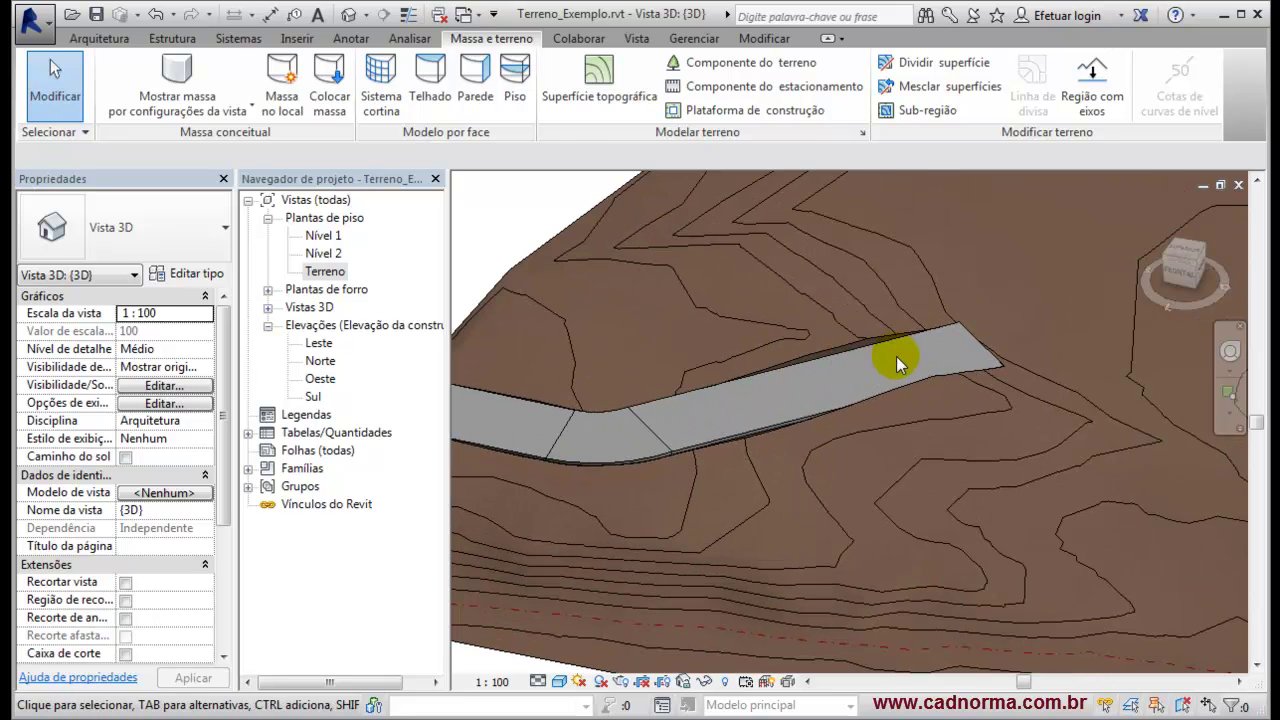
Inspect the diagonal pad's free northeast end up close in 3D, highlighting the whole pad to compare its edge with the terrain.
shift+middle_drag(890, 354, 891, 414)
scroll(935, 466, up, 3)
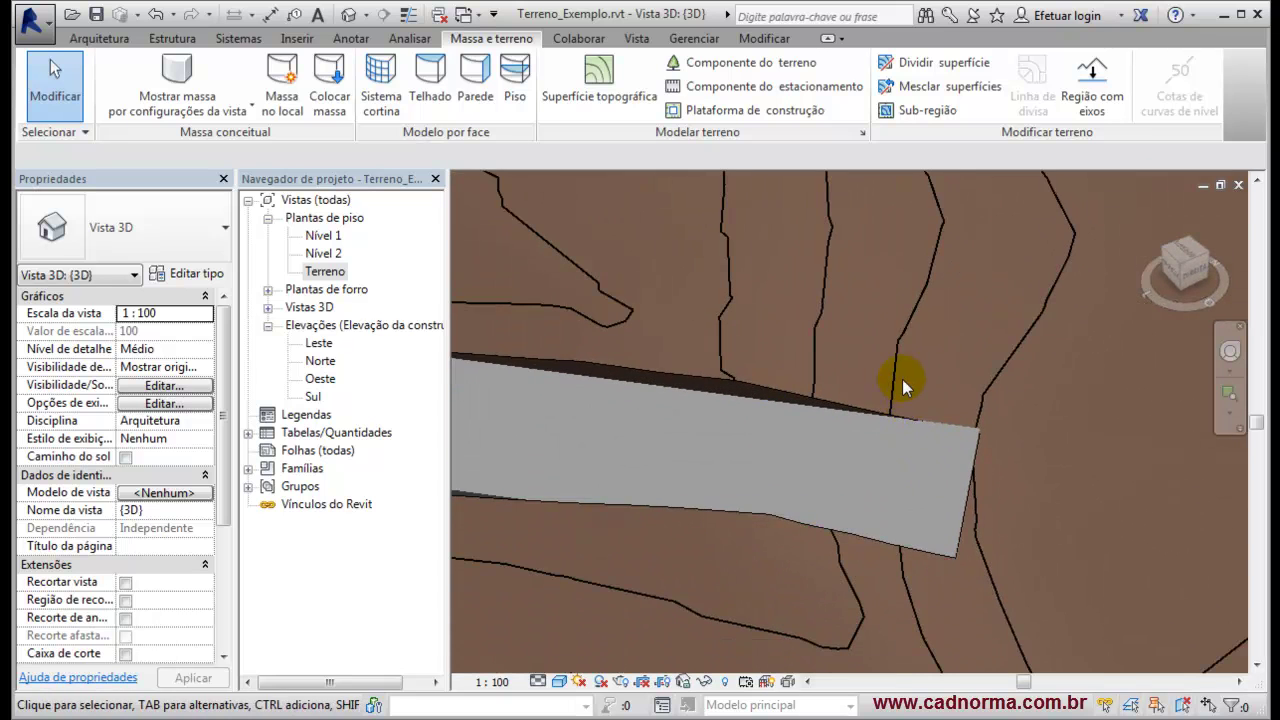
middle_drag(937, 372, 945, 285)
scroll(790, 495, up, 5)
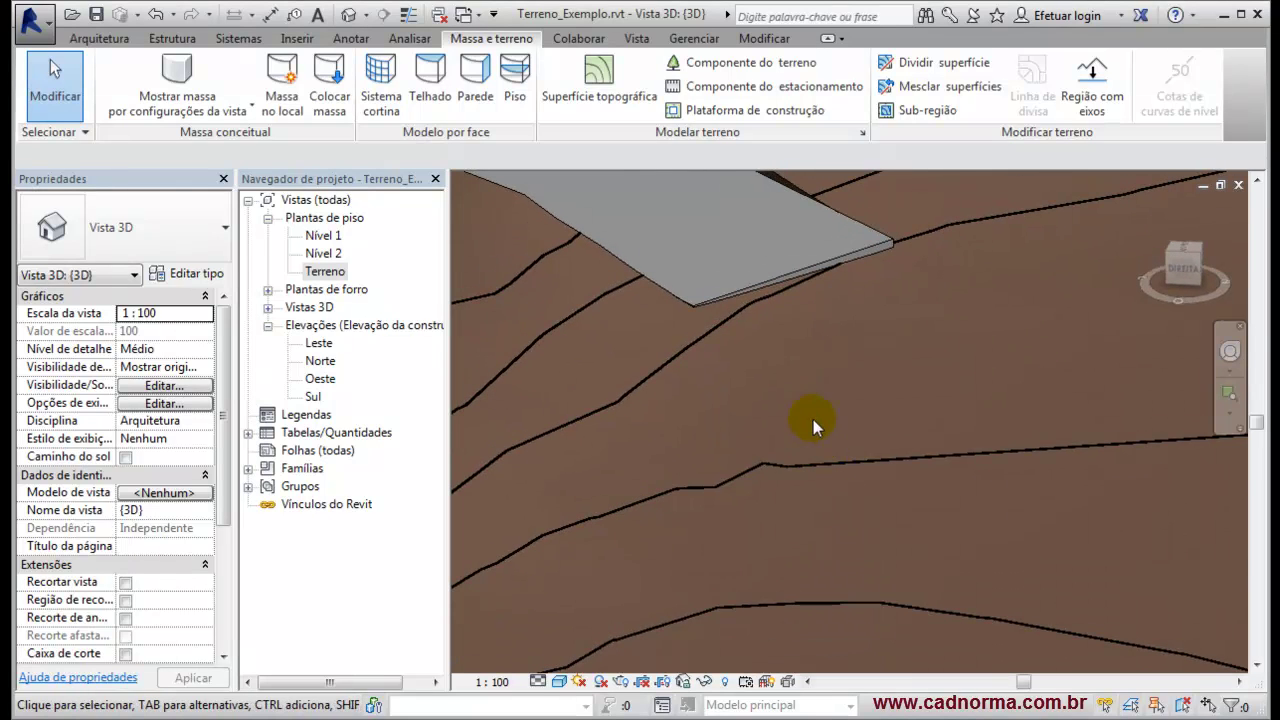
click(829, 259)
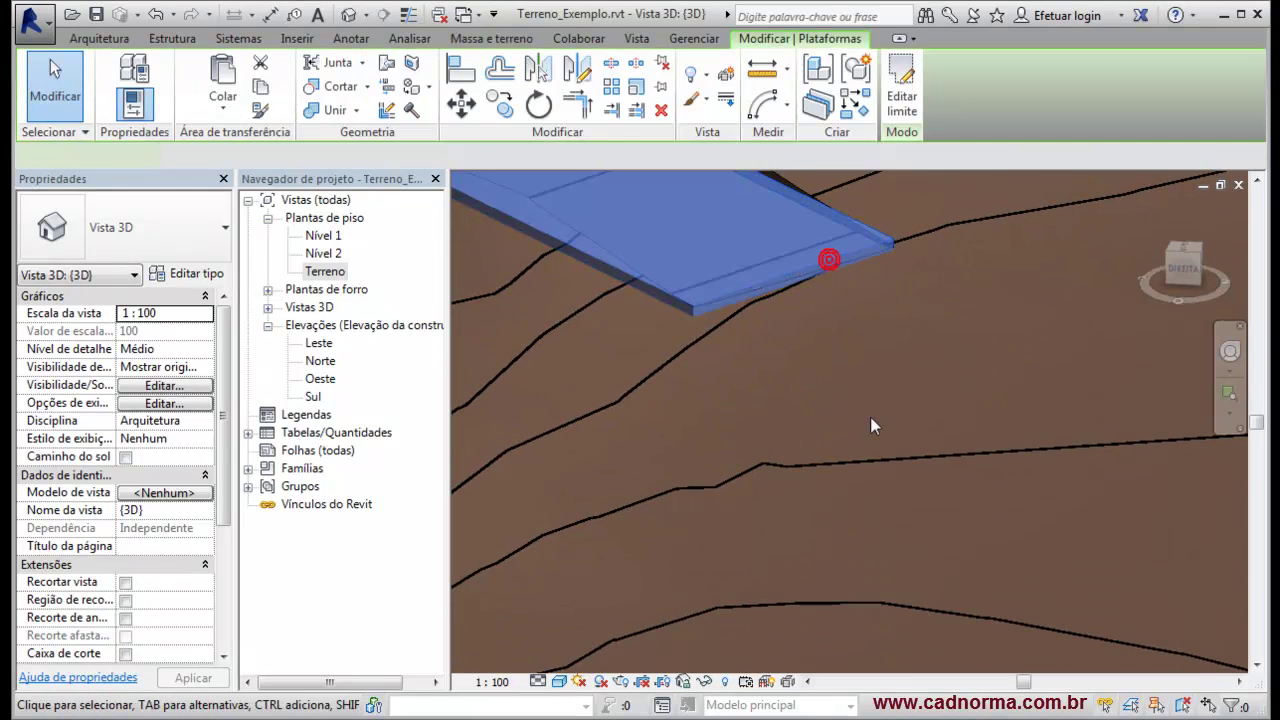
scroll(880, 292, down, 3)
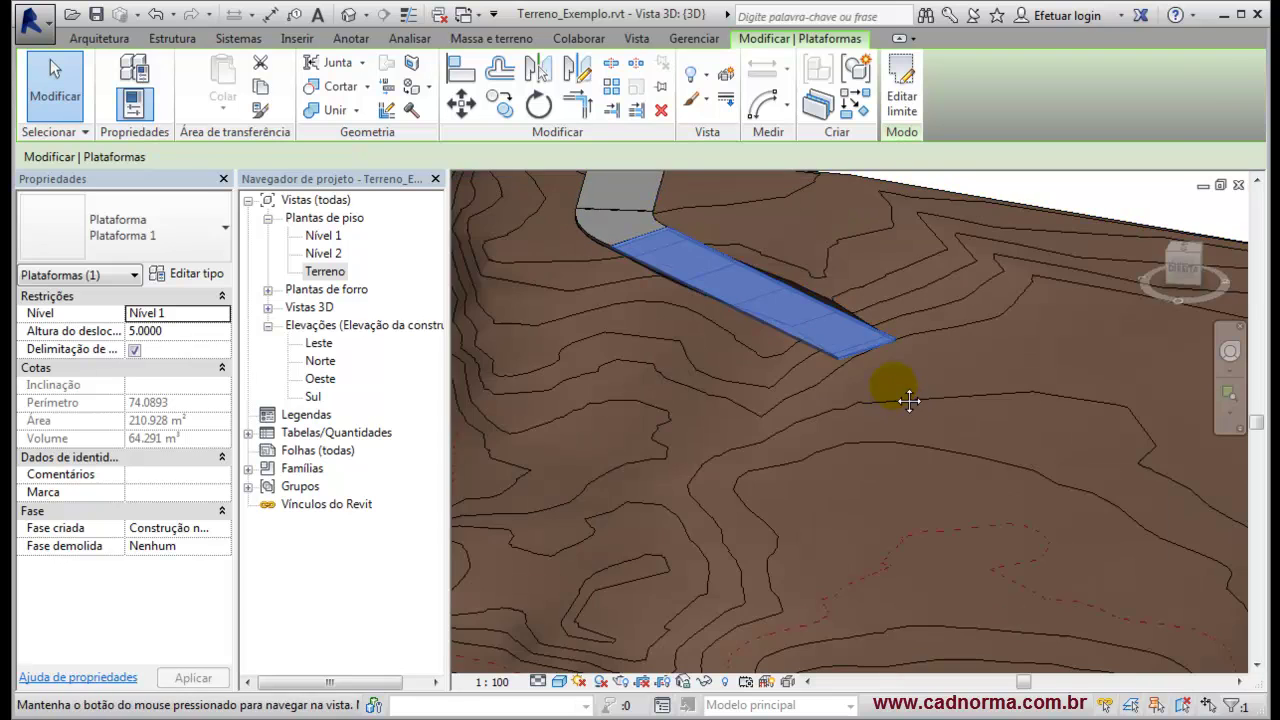
shift+middle_drag(908, 400, 763, 443)
click(743, 237)
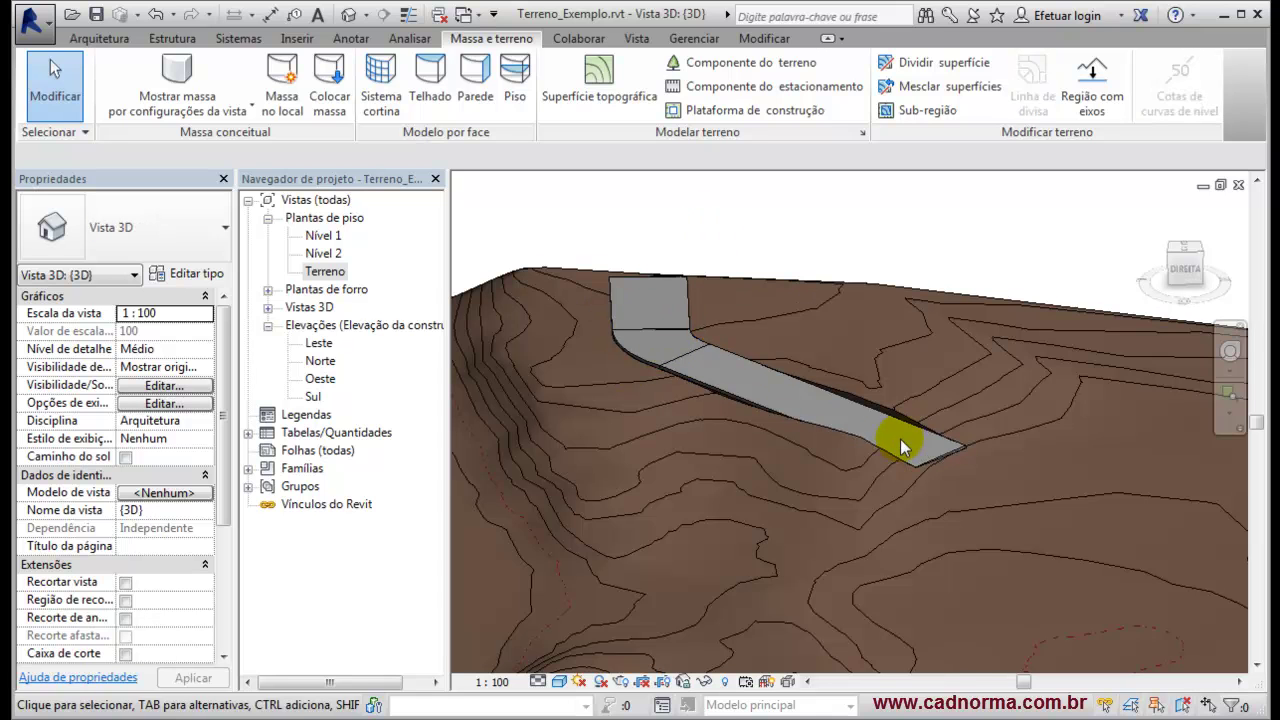
scroll(900, 439, up, 2)
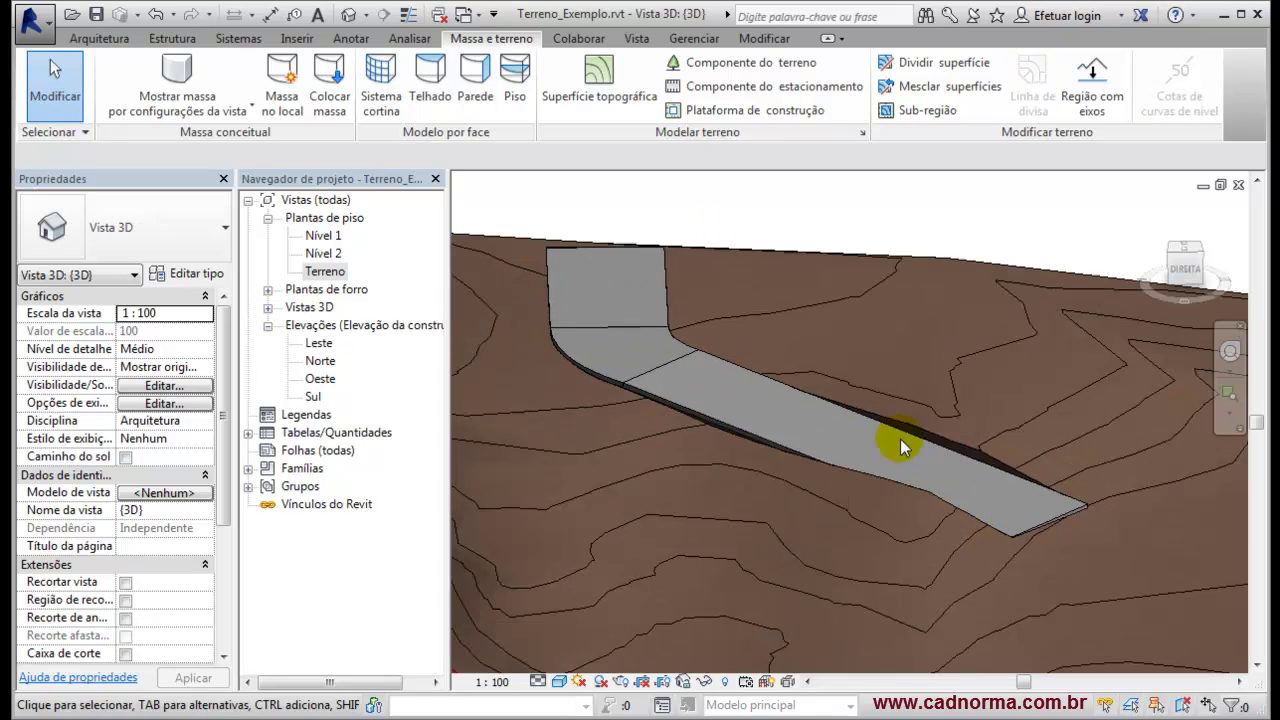
Review the layer structure, material and thickness of the diagonal pad's type, Plataforma 1, without editing any of them.
click(696, 412)
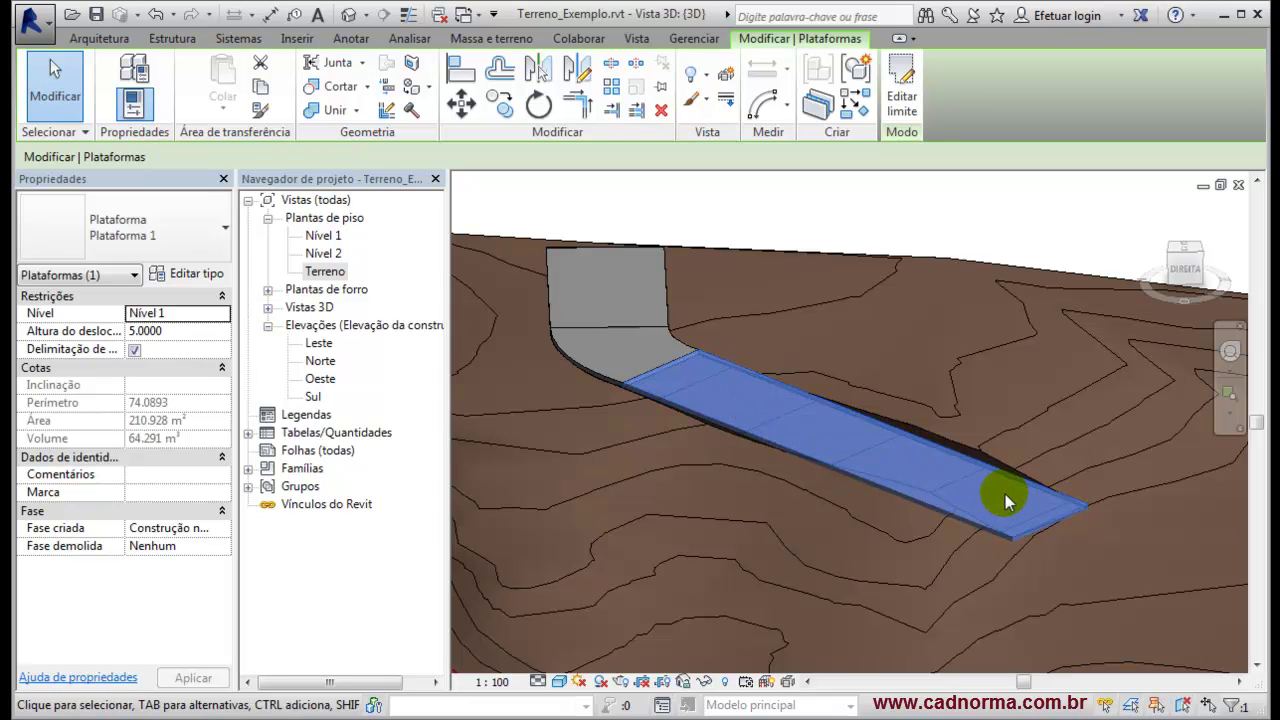
click(208, 274)
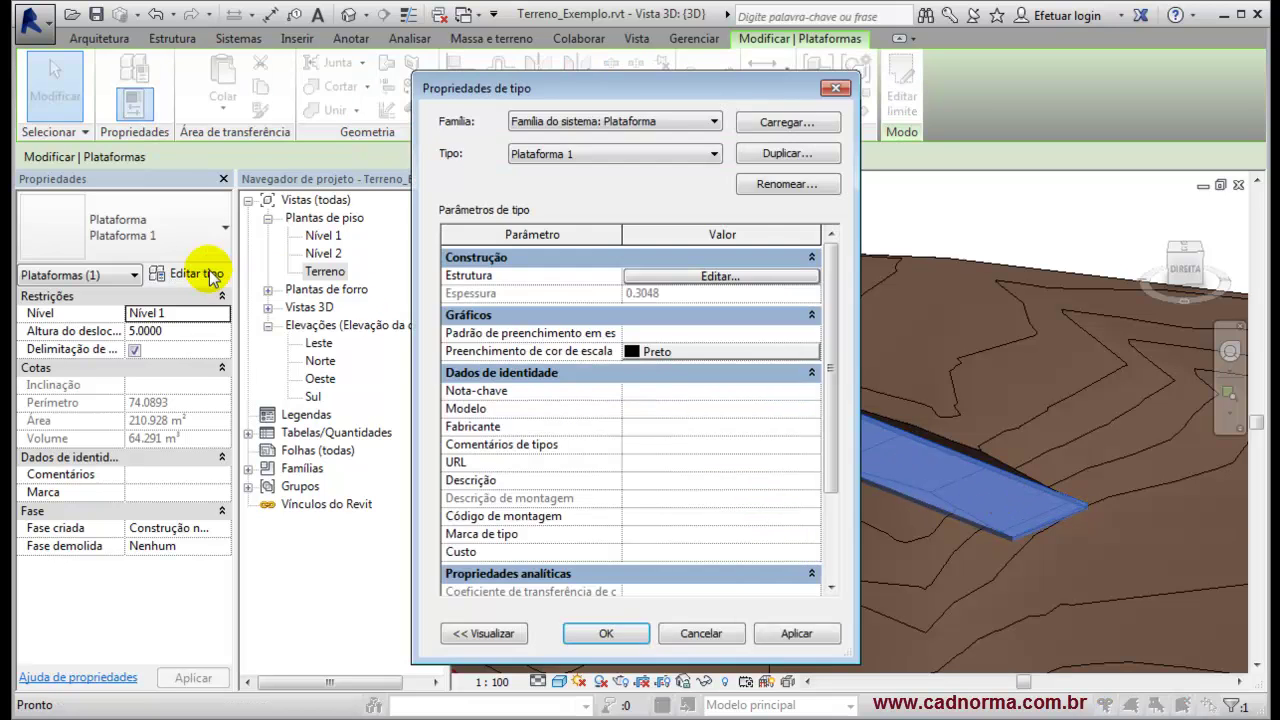
click(706, 277)
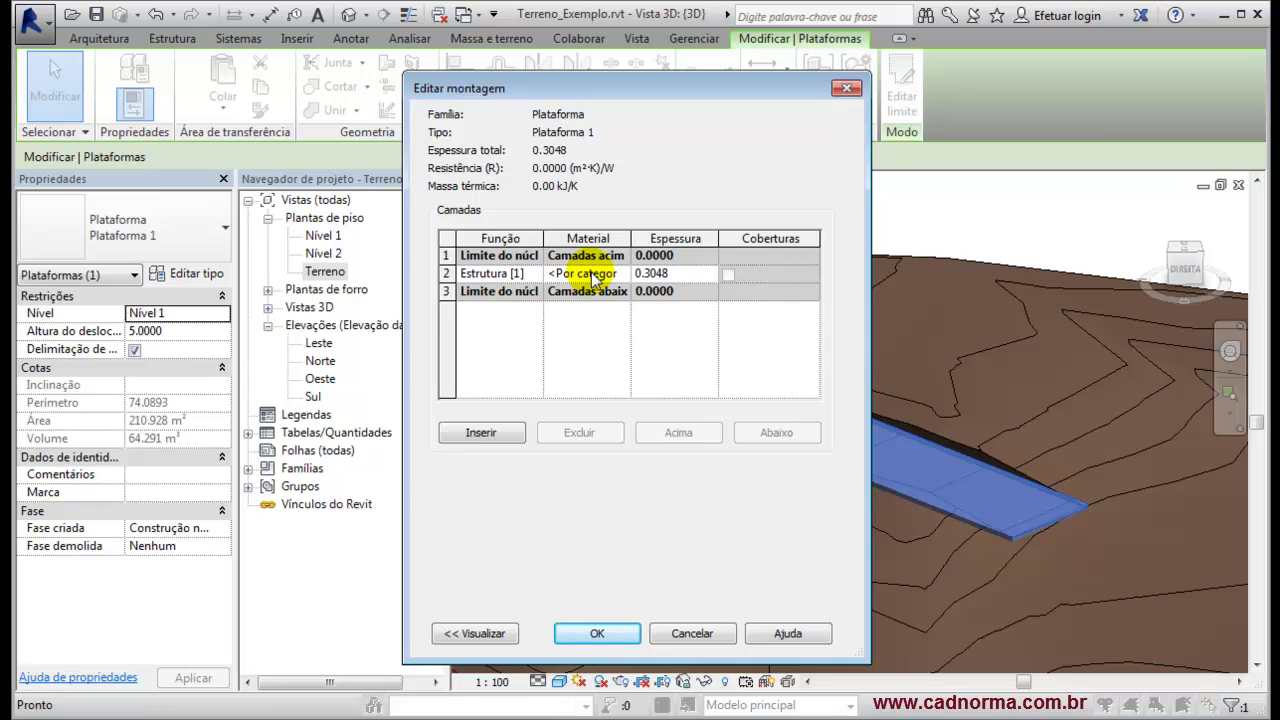
click(689, 636)
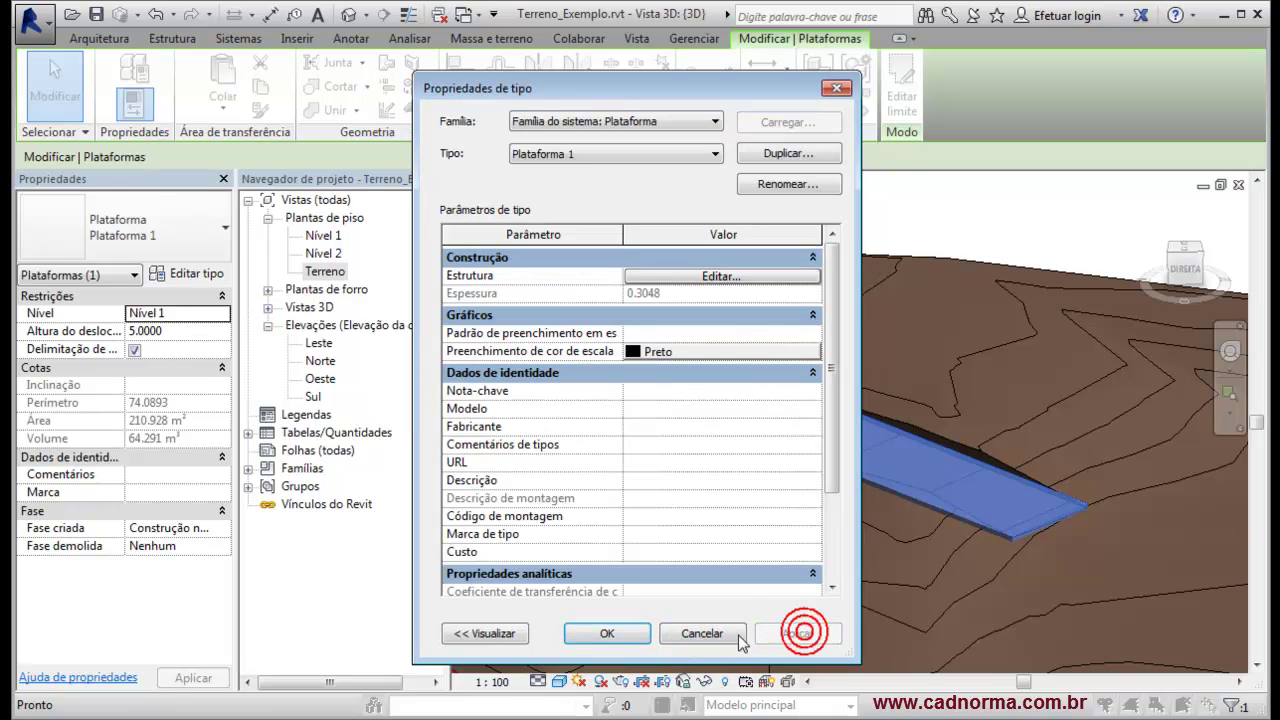
click(625, 634)
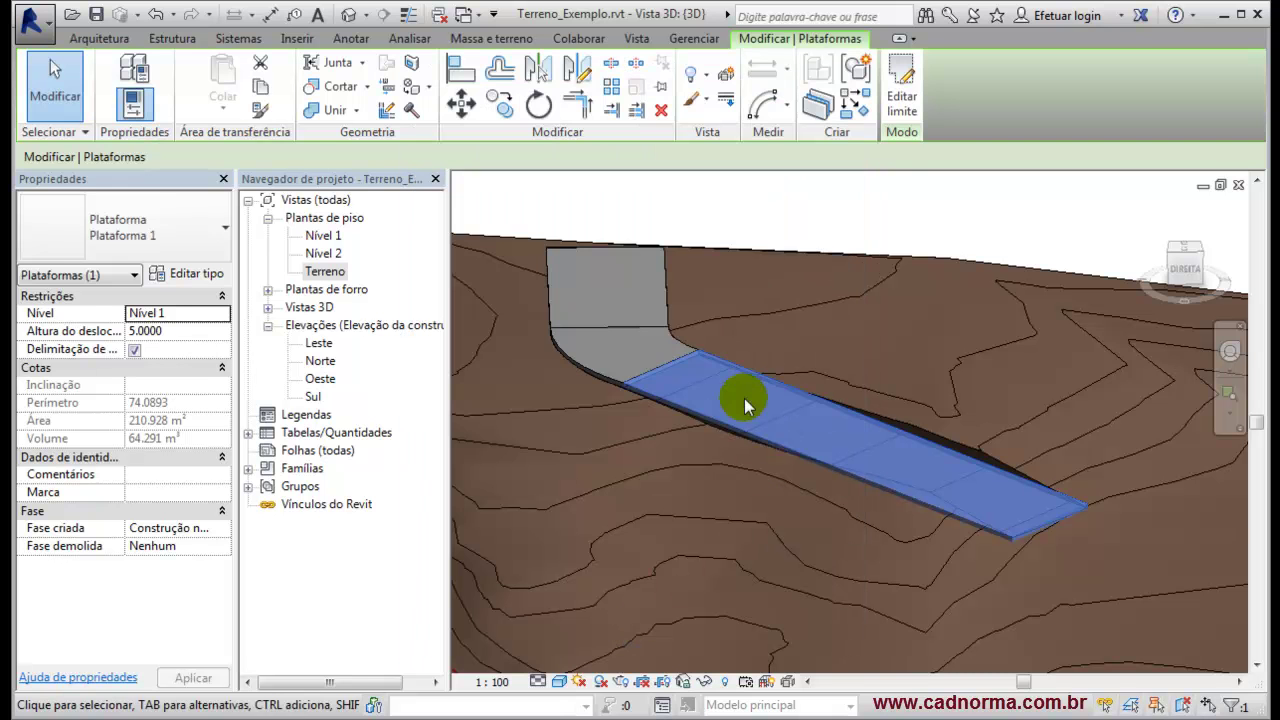
click(756, 215)
shift+middle_drag(755, 463, 800, 441)
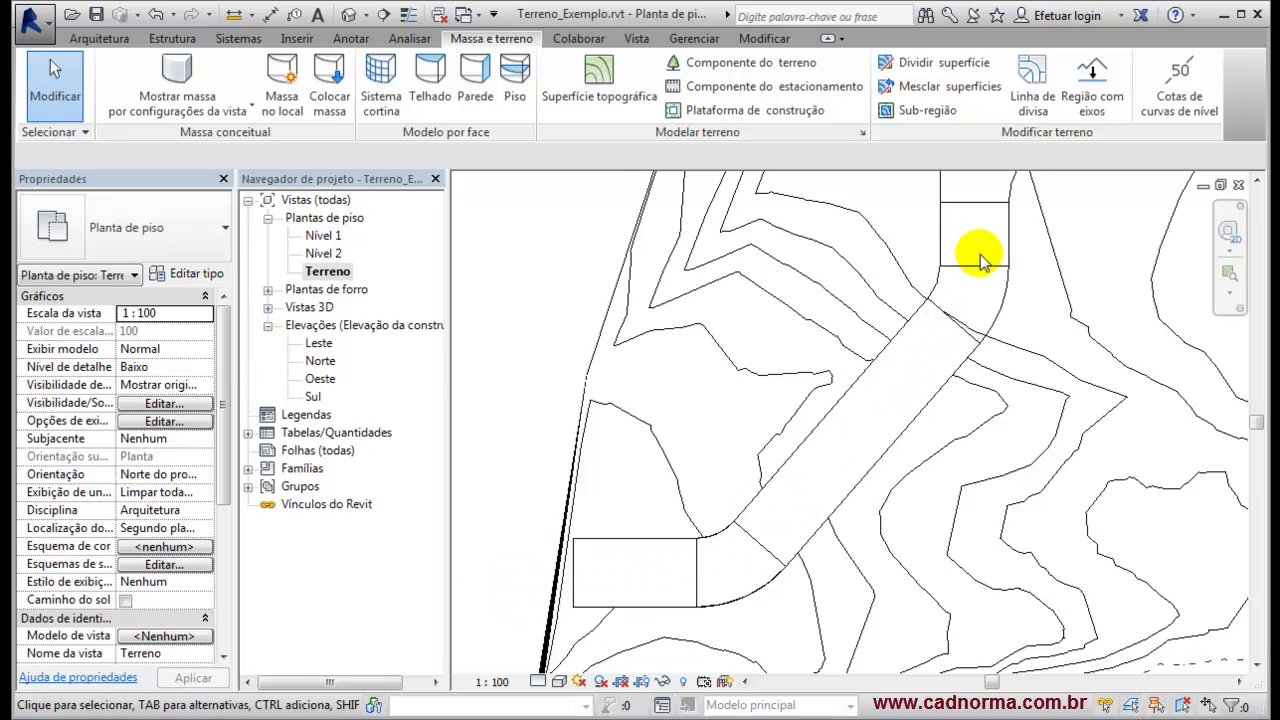
Draw two sections in the Terreno plan: one horizontal through the southwest rectangle and curve, another running lengthwise along the diagonal pad.
click(383, 14)
click(519, 575)
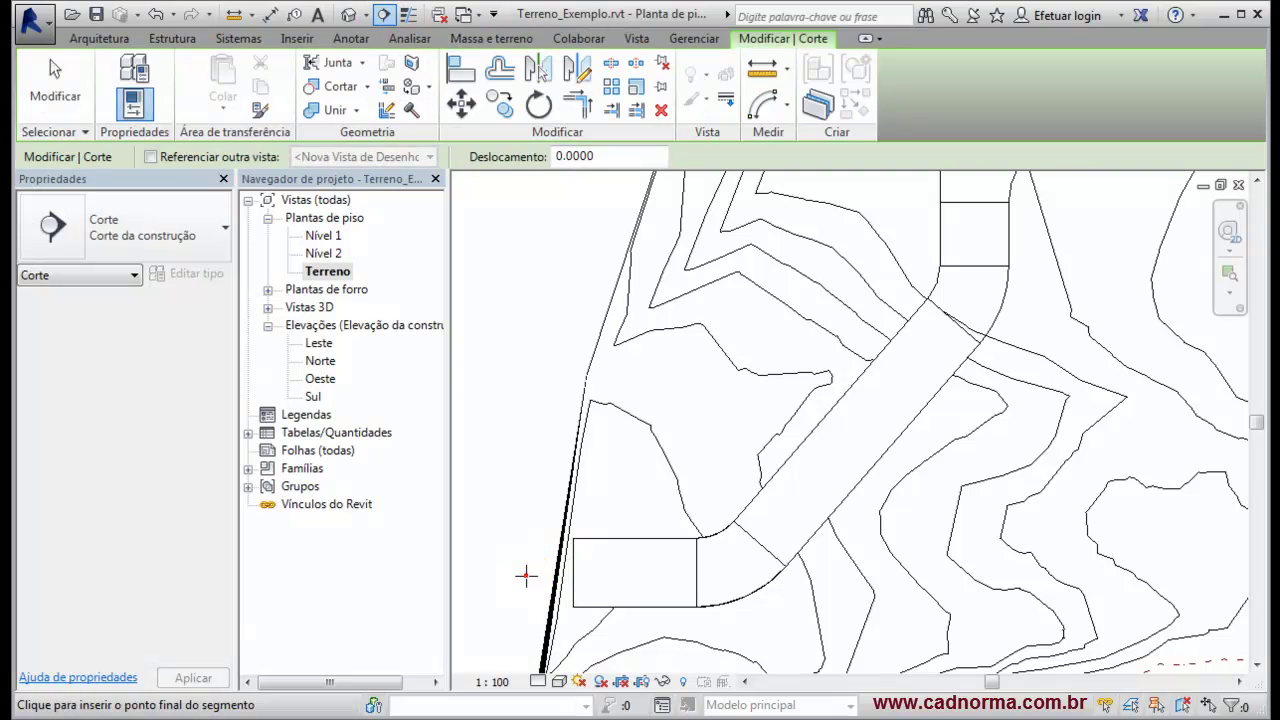
click(829, 575)
key(Escape)
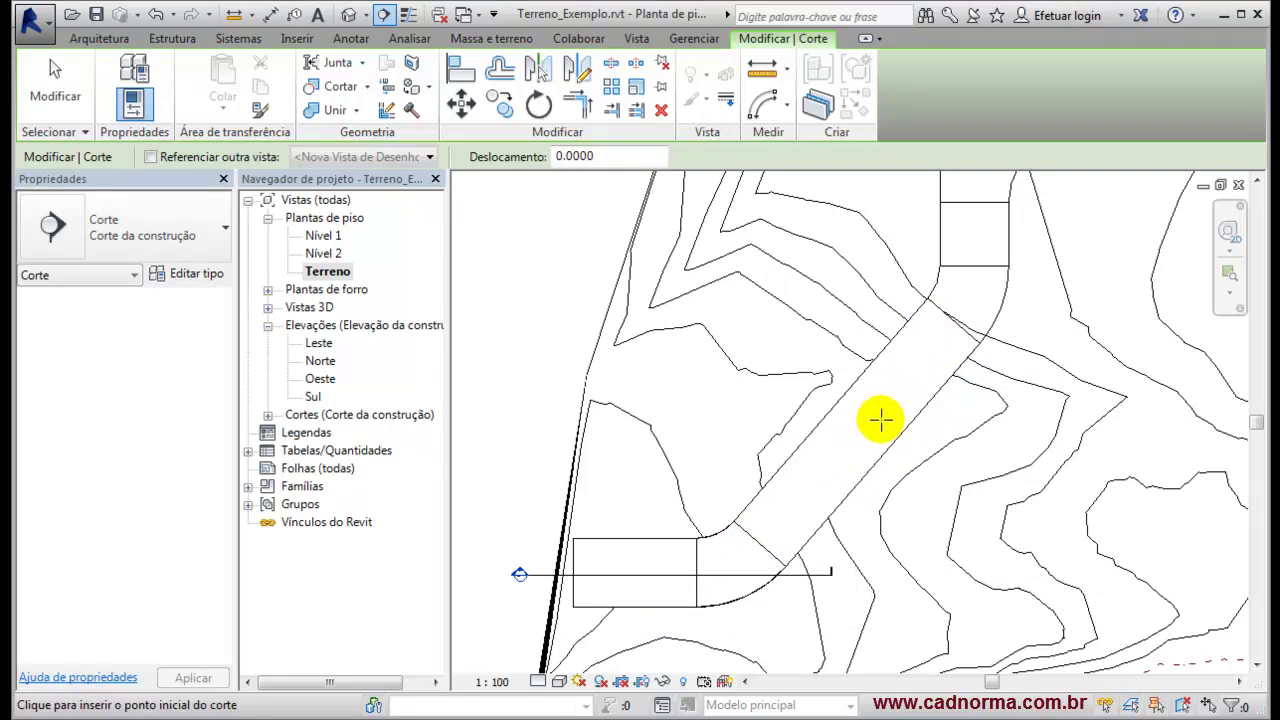
click(712, 595)
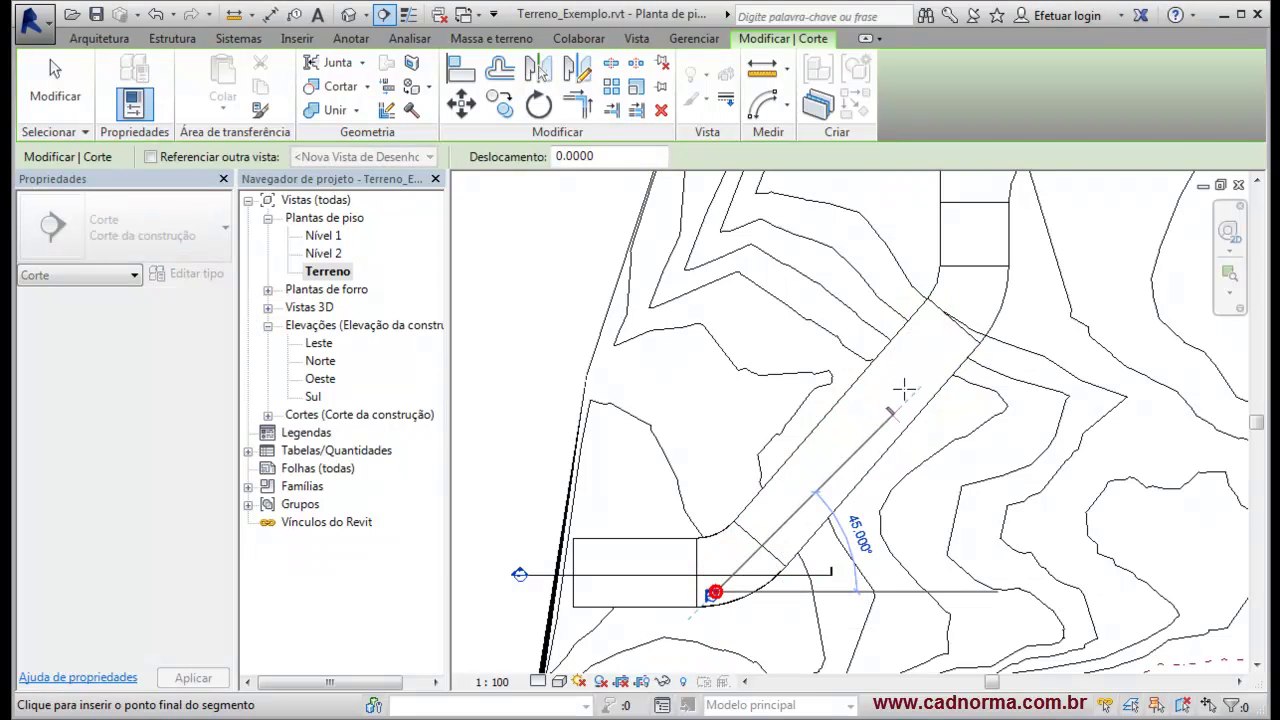
click(1020, 238)
Draw a vertical section northward from the upper curve through the small rectangular stretch beyond the diagonal pad.
middle_drag(955, 410, 877, 614)
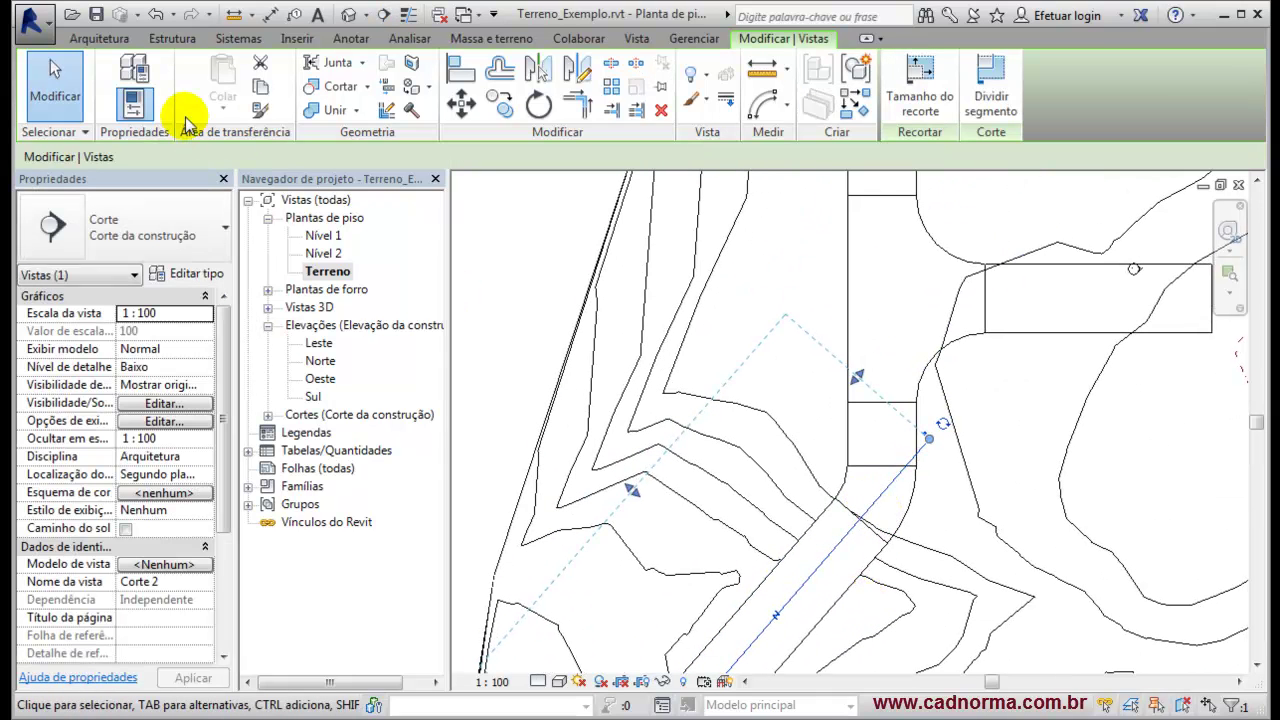
click(385, 14)
click(891, 514)
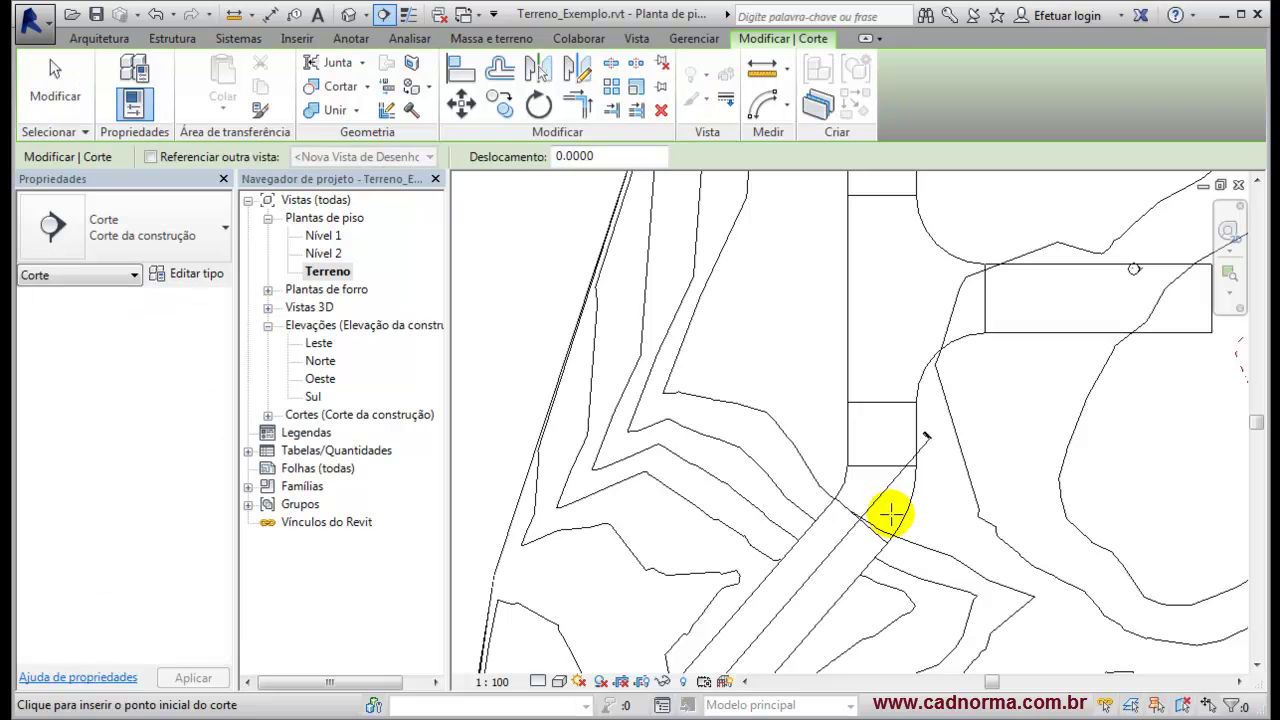
click(884, 340)
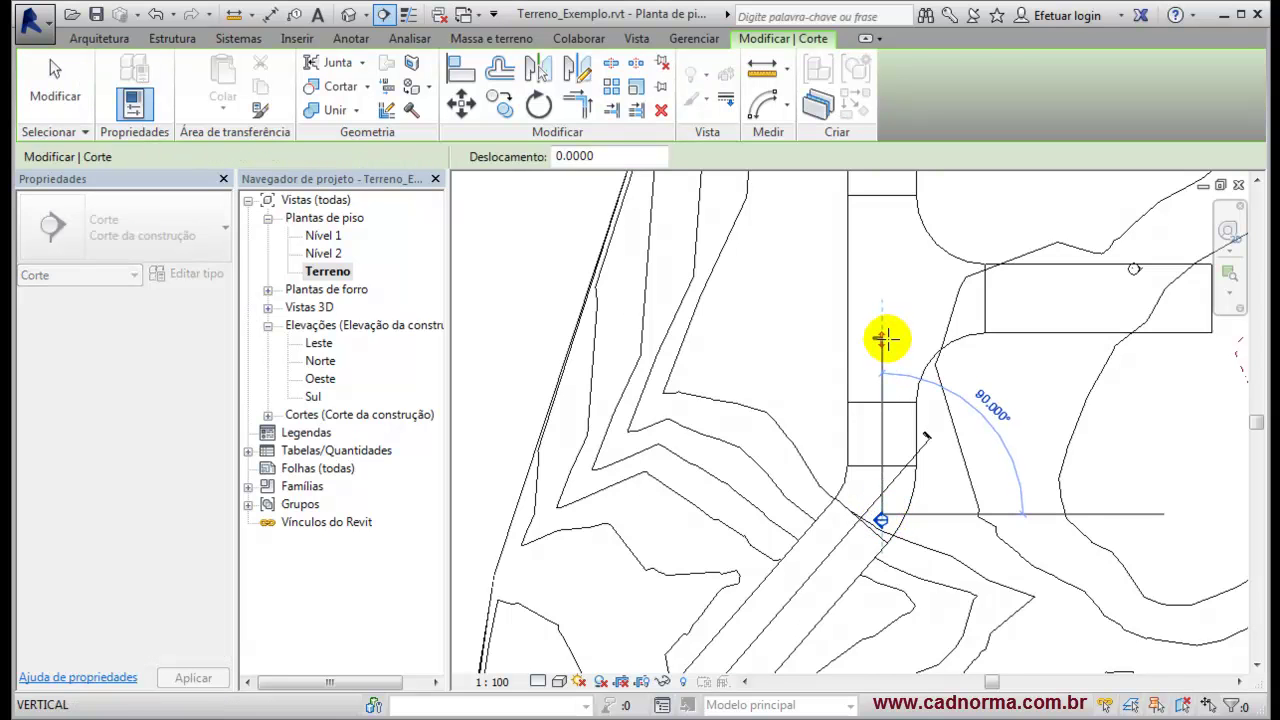
scroll(1039, 409, down, 2)
mouse_move(928, 471)
middle_down()
mouse_move(848, 528)
mouse_move(806, 475)
middle_up()
scroll(782, 420, up, 1)
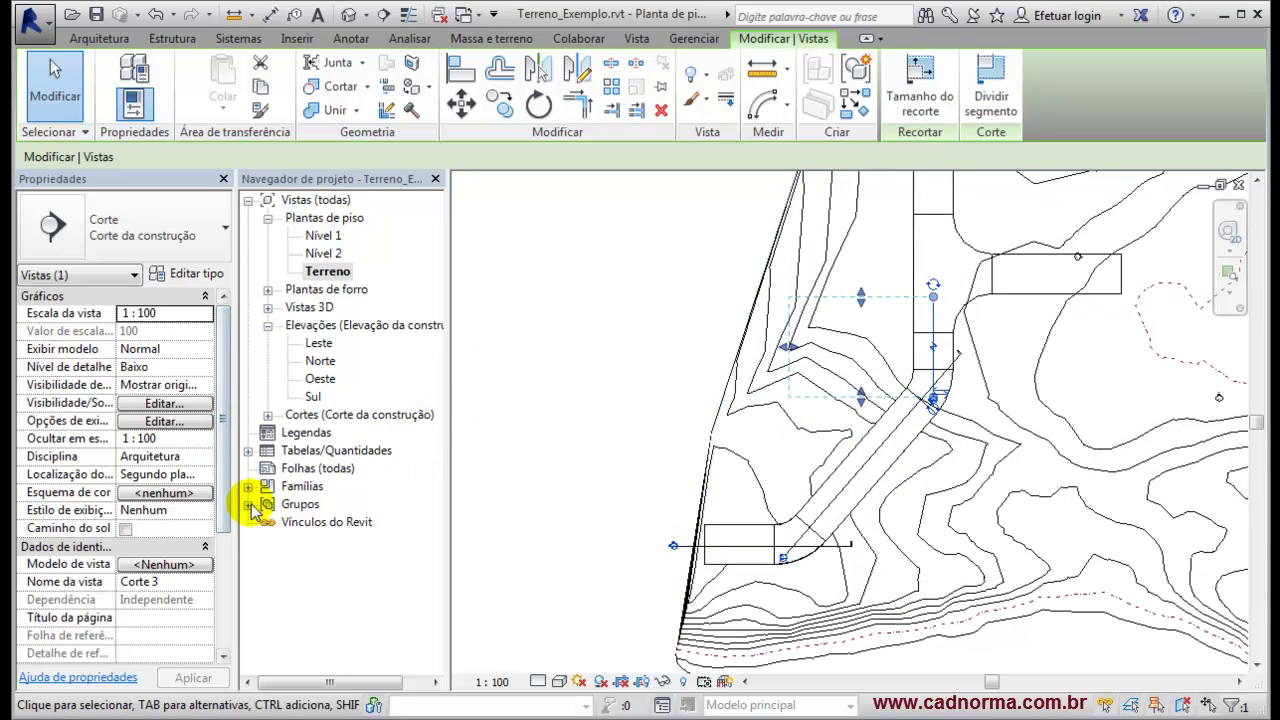
List the project's sections and create a new sheet using the A1 métrico title block.
click(267, 415)
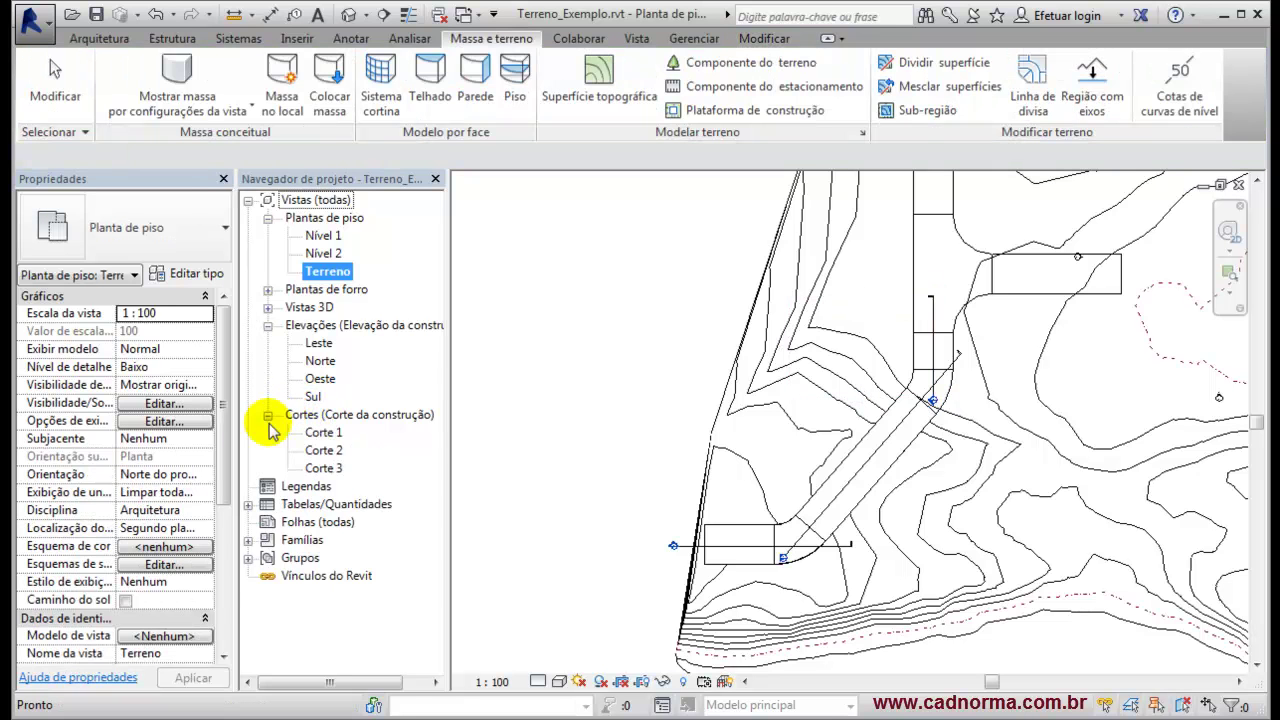
click(267, 523)
right_click(267, 524)
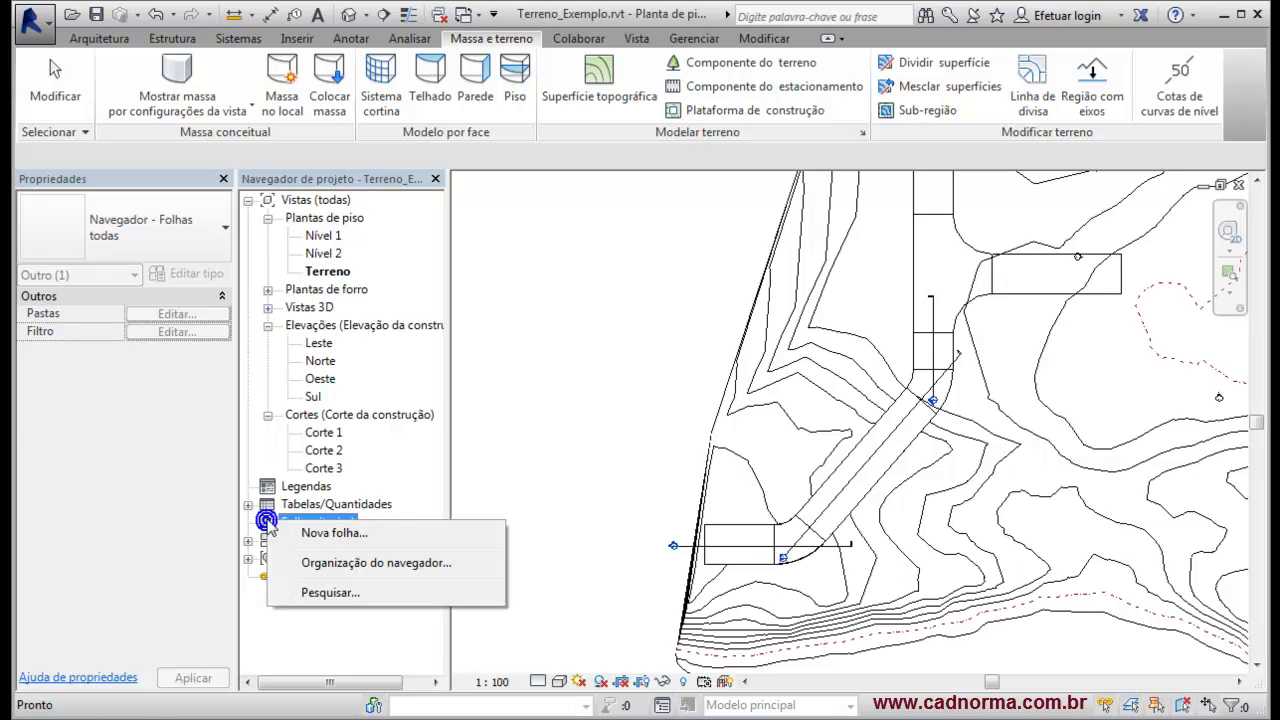
click(334, 533)
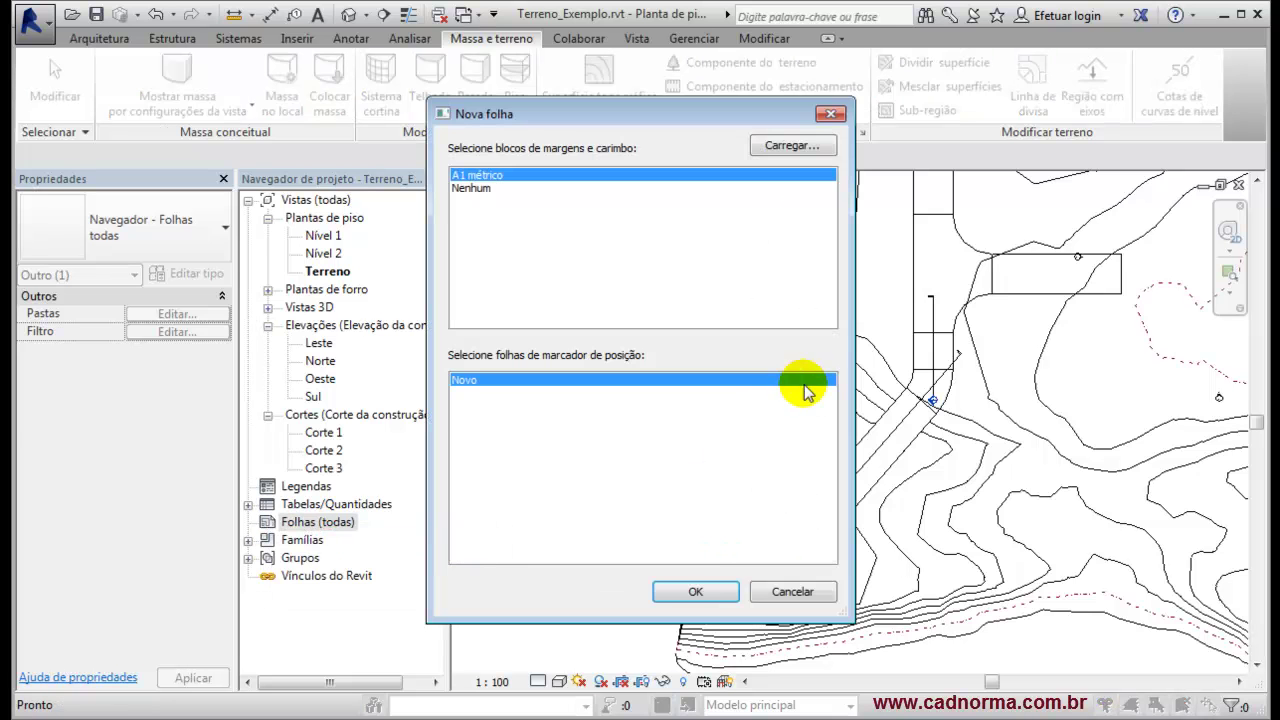
click(706, 592)
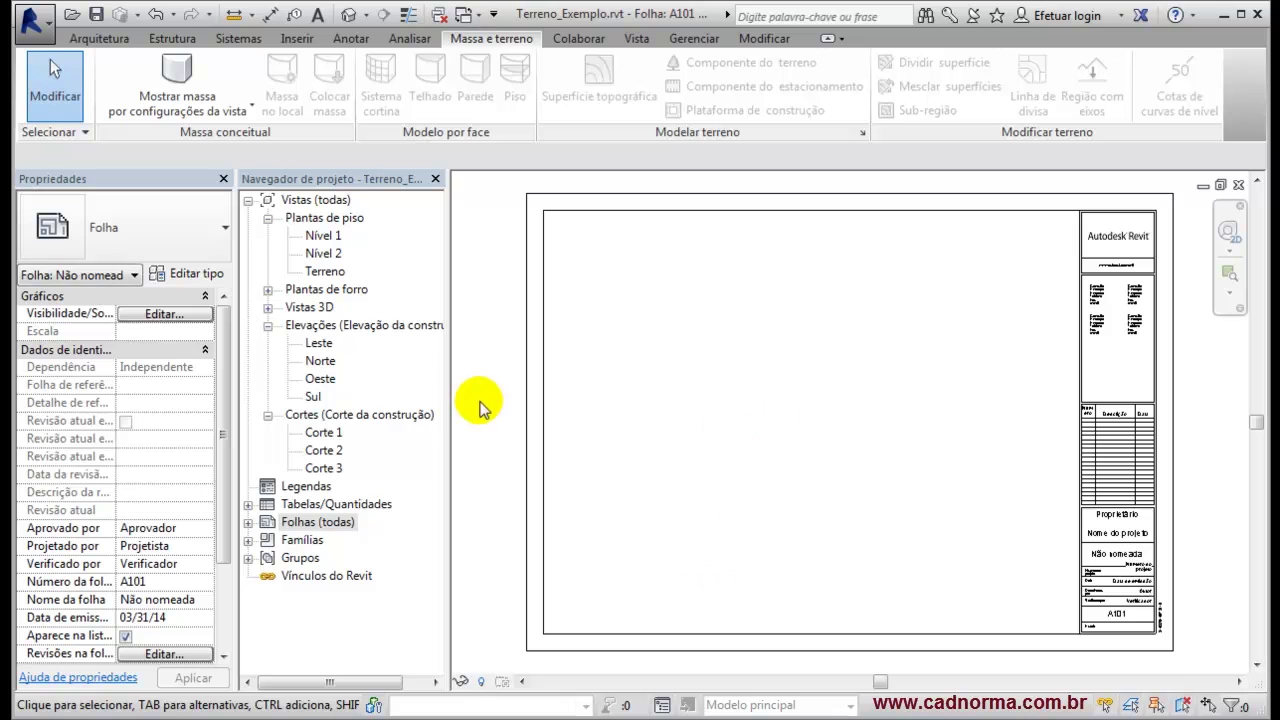
Place the section views Corte 1, Corte 2 and Corte 3 on sheet A101.
drag(326, 440, 714, 423)
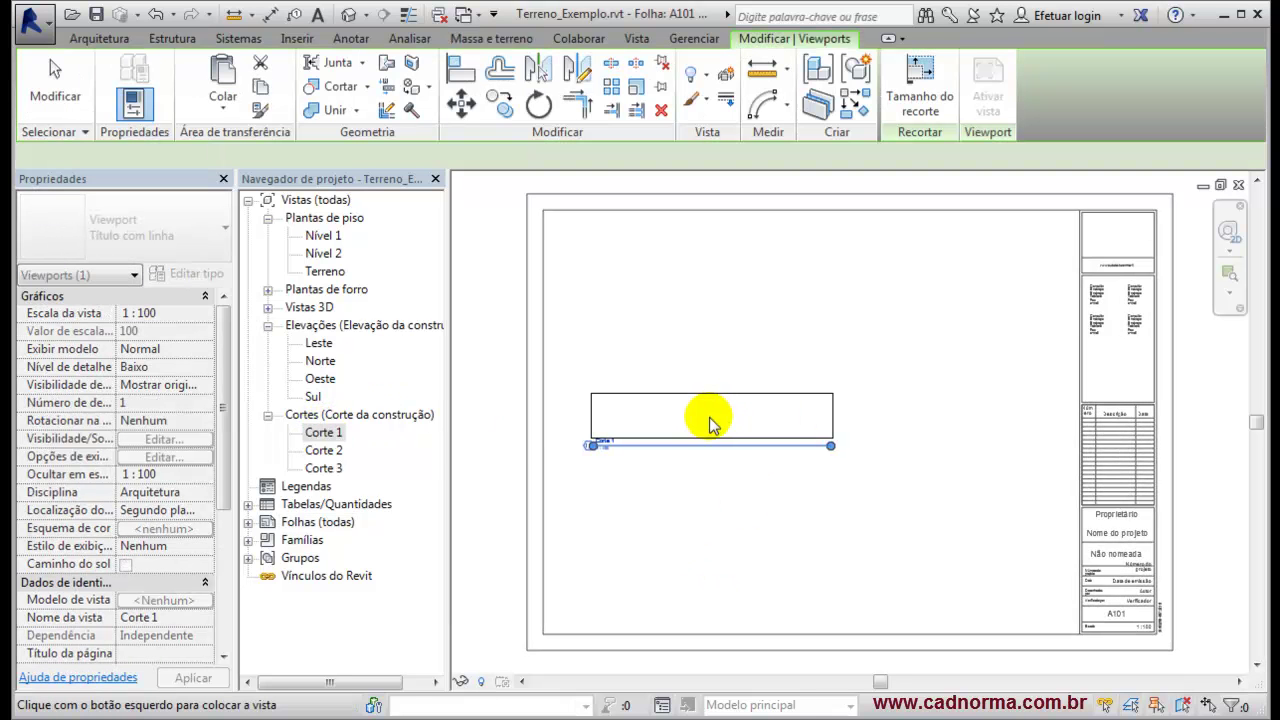
click(691, 399)
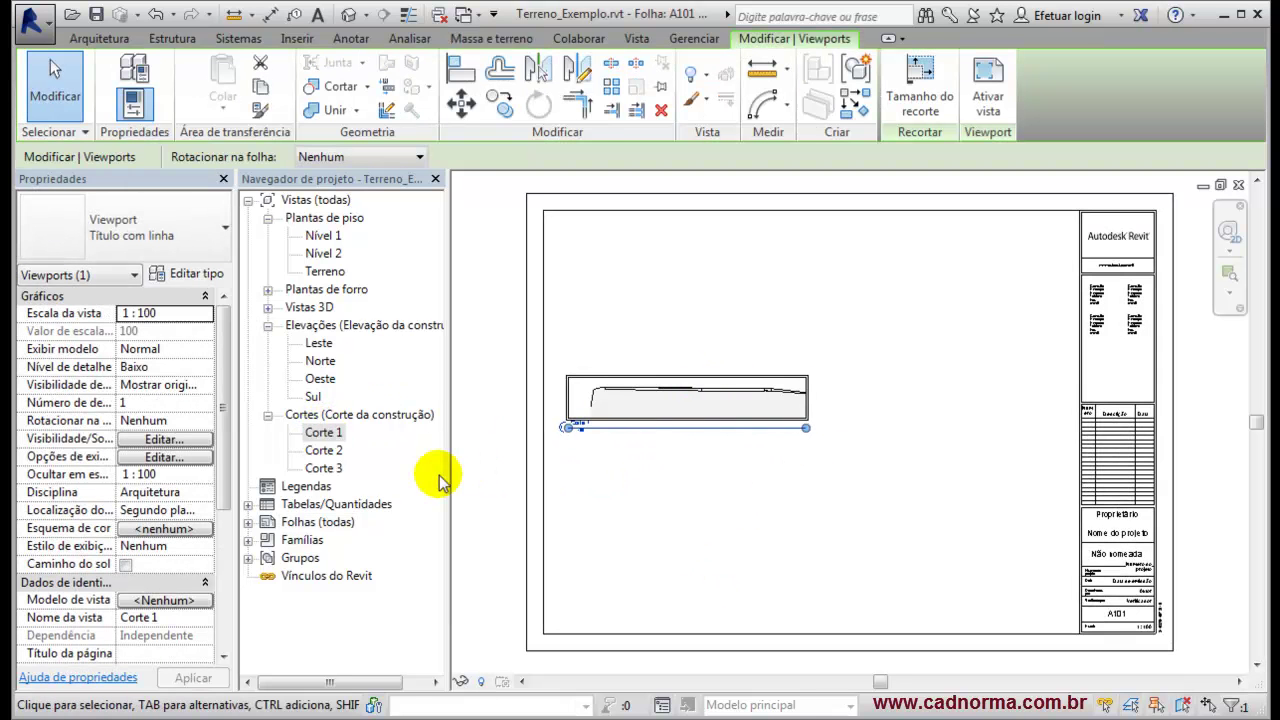
drag(325, 457, 571, 463)
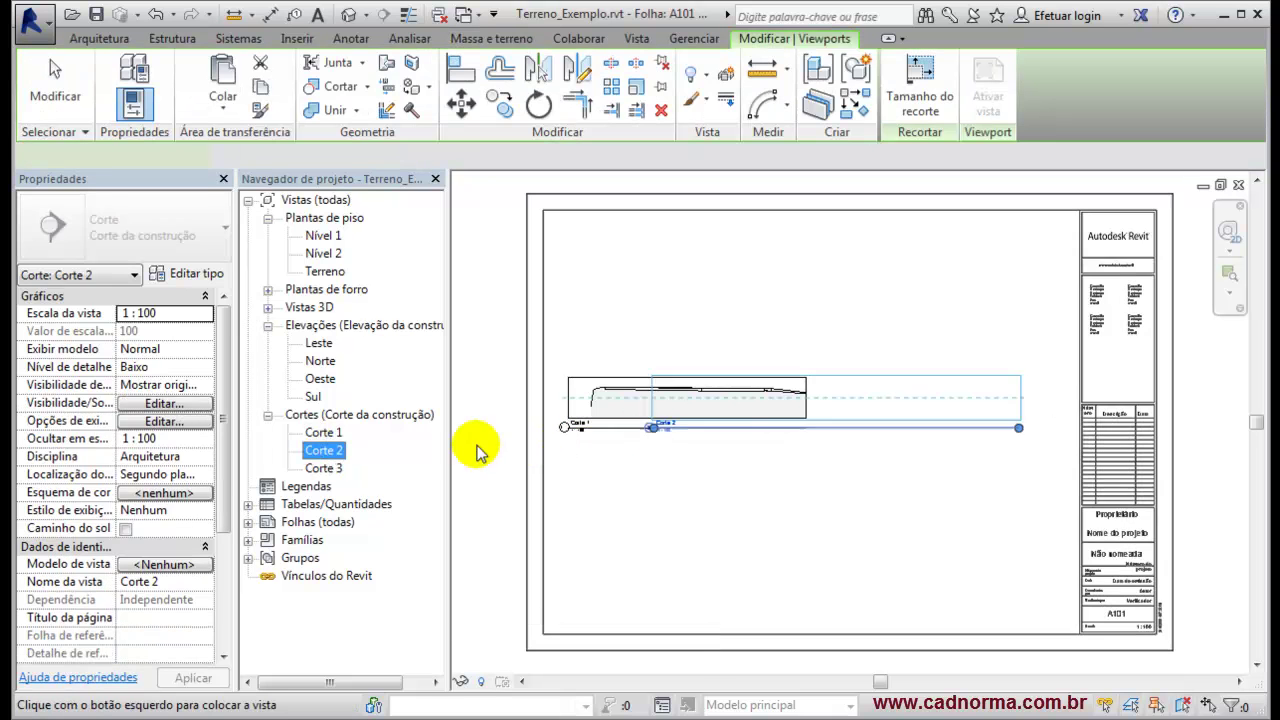
click(872, 328)
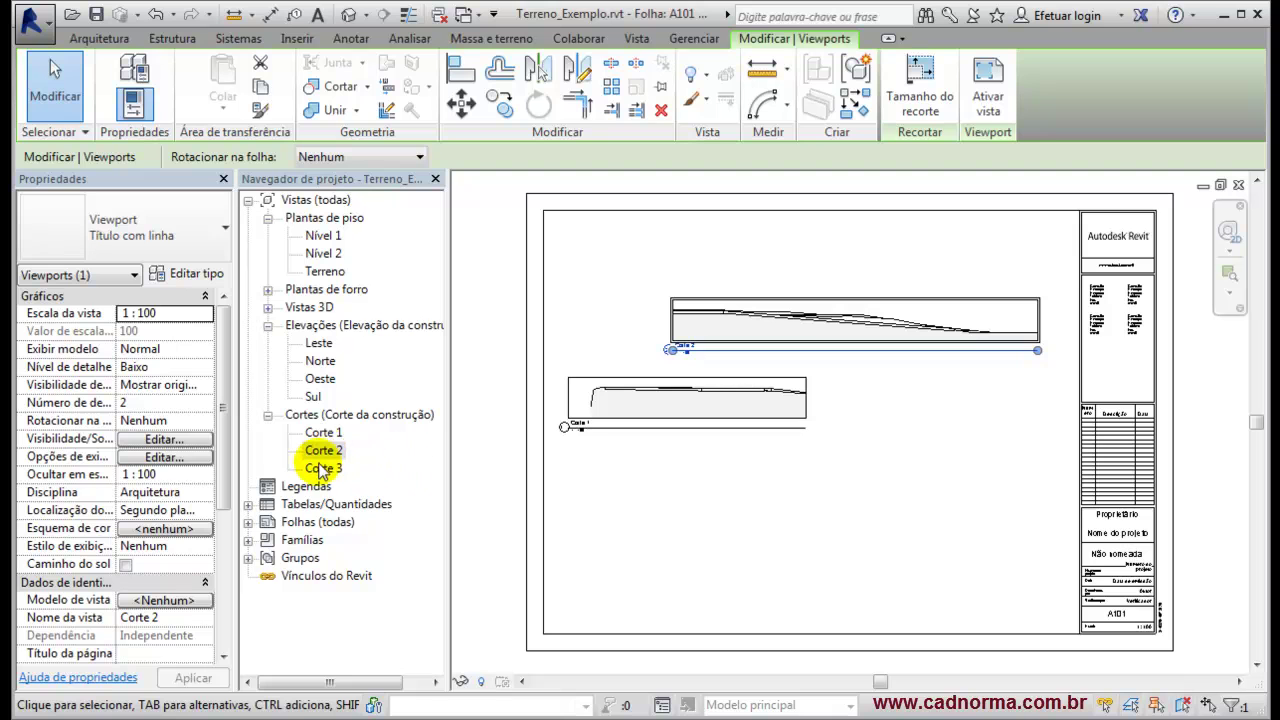
drag(323, 470, 822, 458)
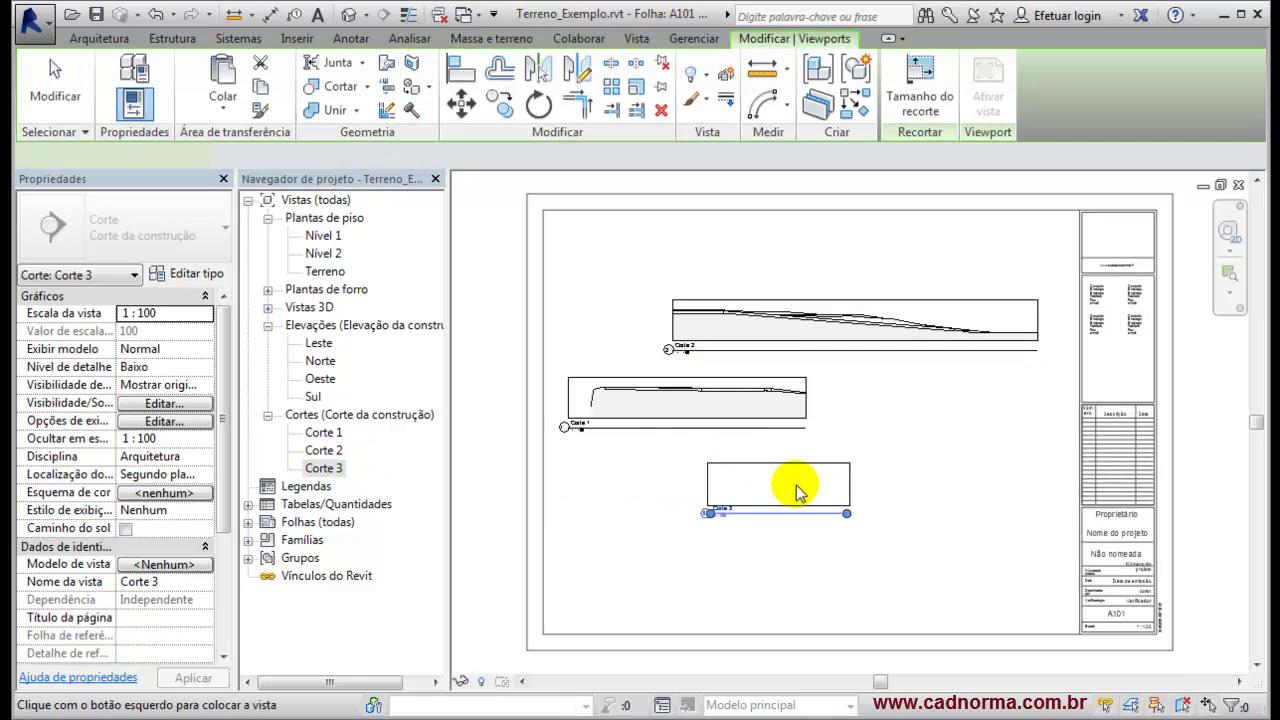
click(1098, 320)
Move Corte 3 and Corte 1 into line with Corte 2 so the three sections form one continuous road profile.
drag(1098, 320, 1003, 327)
click(1003, 327)
drag(726, 403, 733, 335)
click(826, 251)
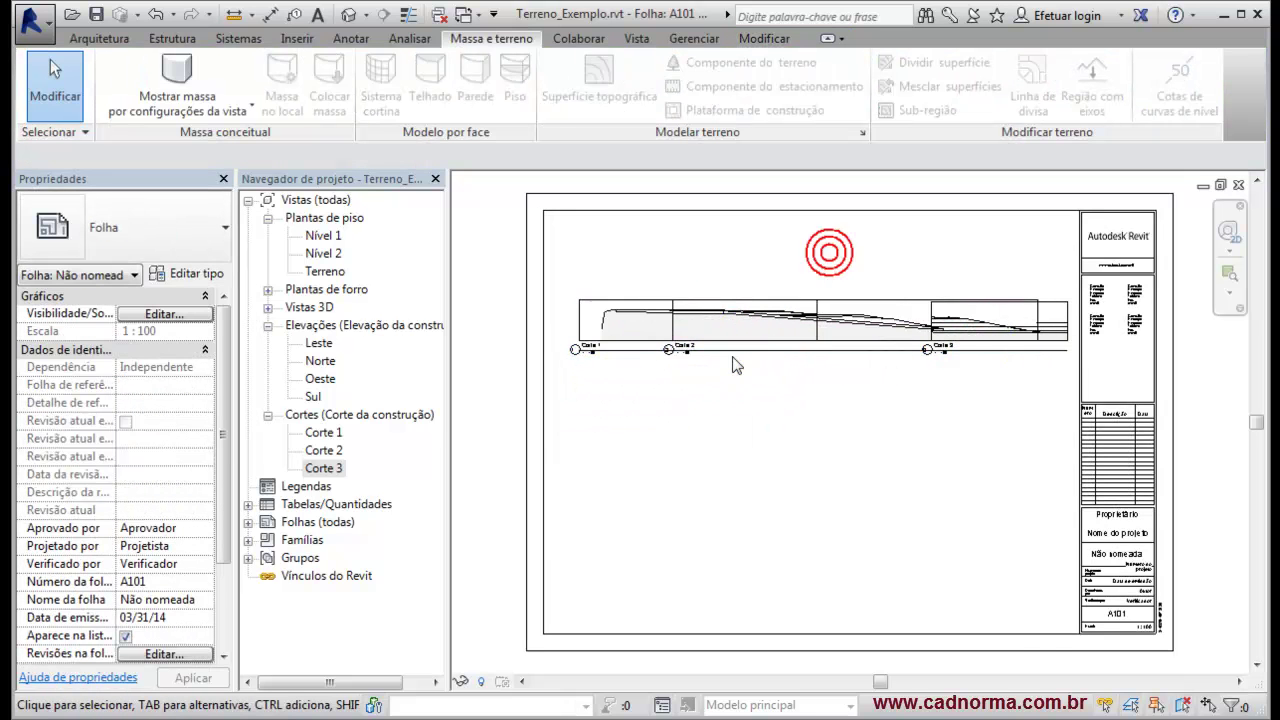
Examine how the road profile continues from Corte 1 through Corte 2 to Corte 3 on the sheet.
scroll(770, 393, up, 5)
scroll(770, 393, down, 4)
scroll(720, 409, up, 4)
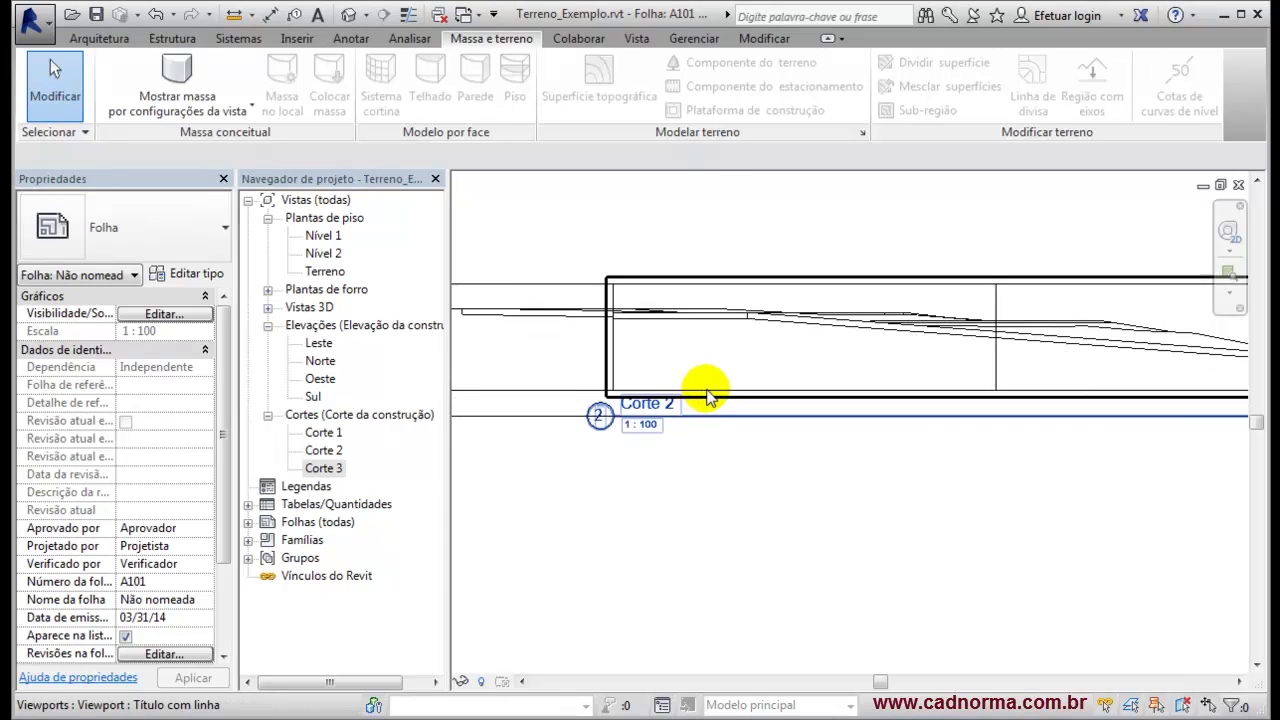
middle_drag(829, 349, 523, 357)
middle_drag(1057, 371, 700, 390)
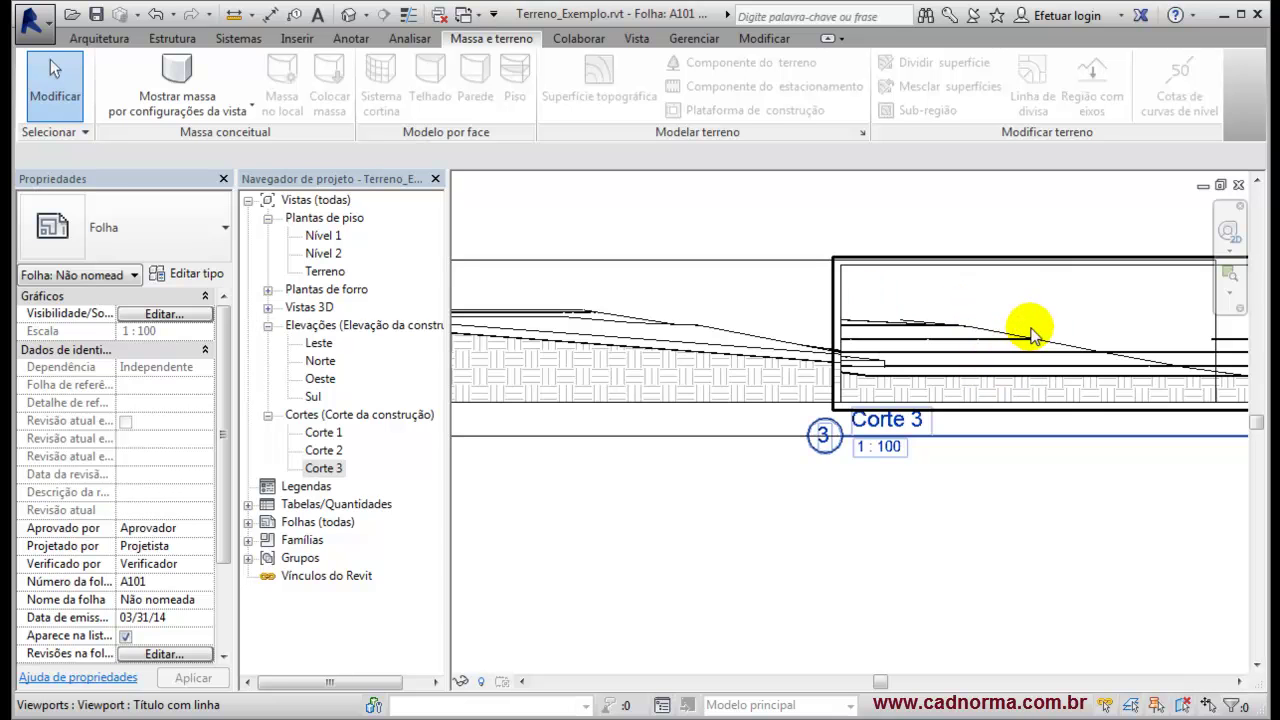
scroll(1103, 320, down, 1)
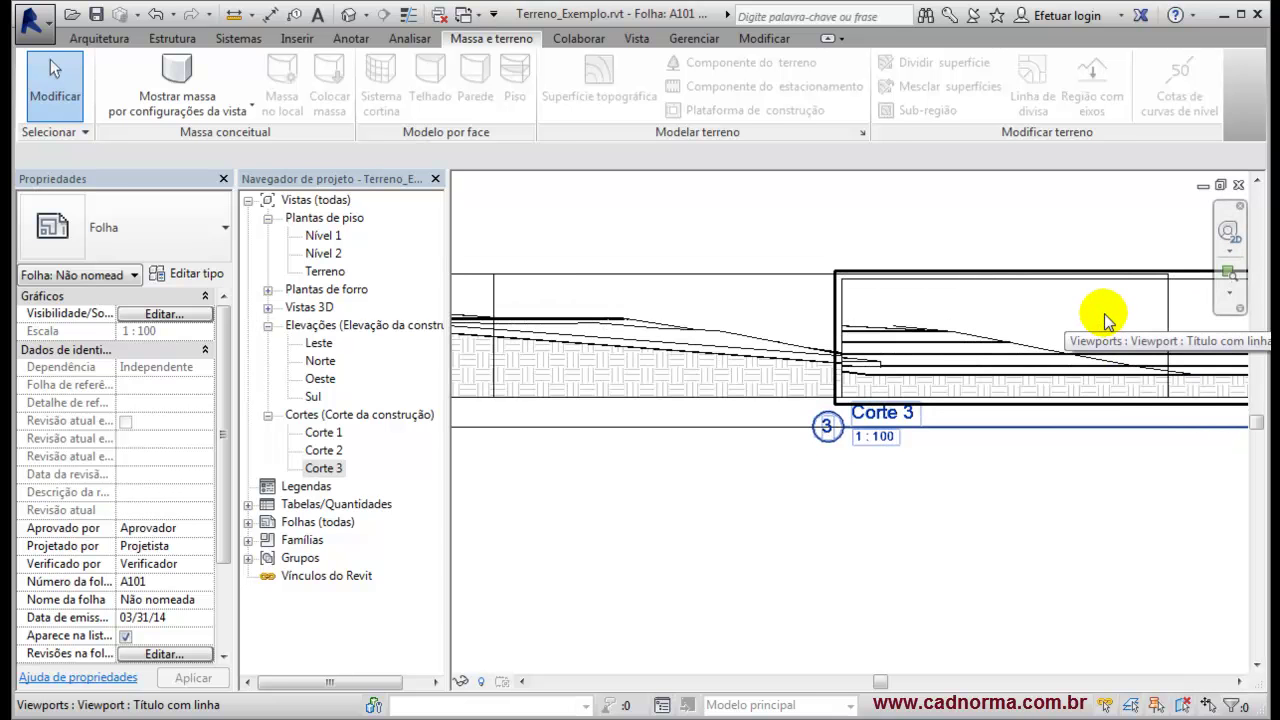
scroll(1106, 325, down, 3)
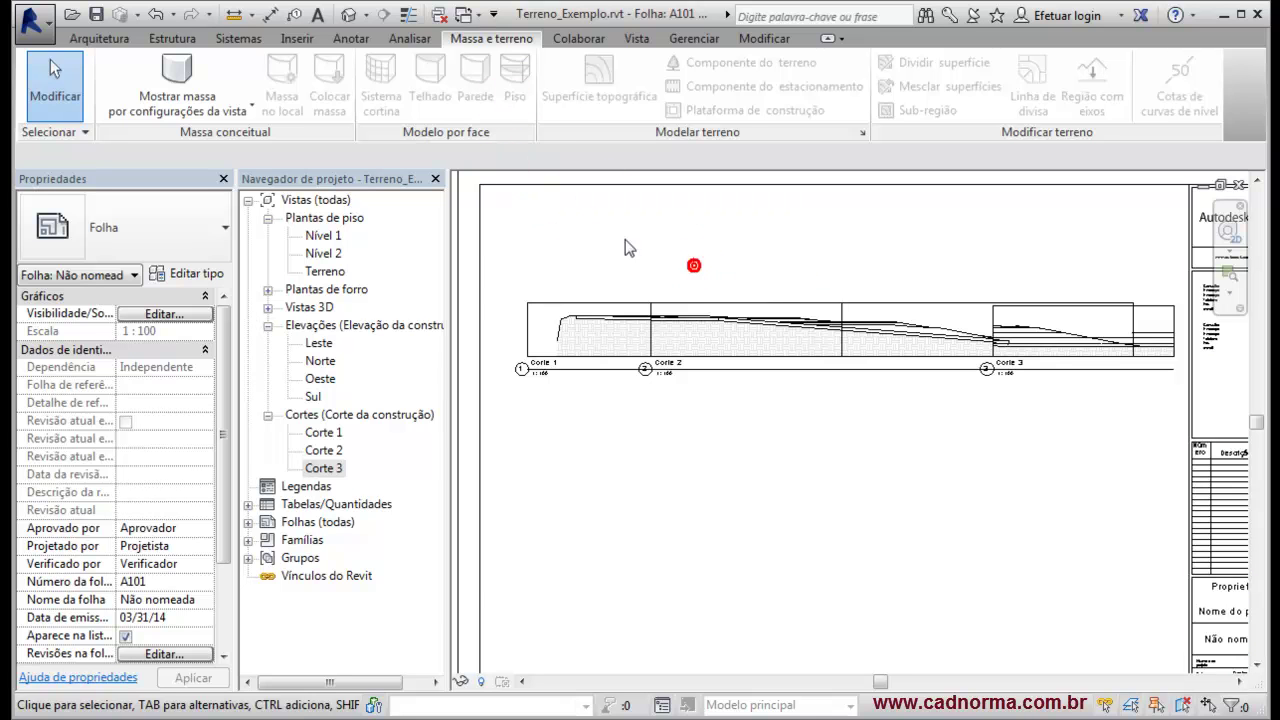
click(349, 40)
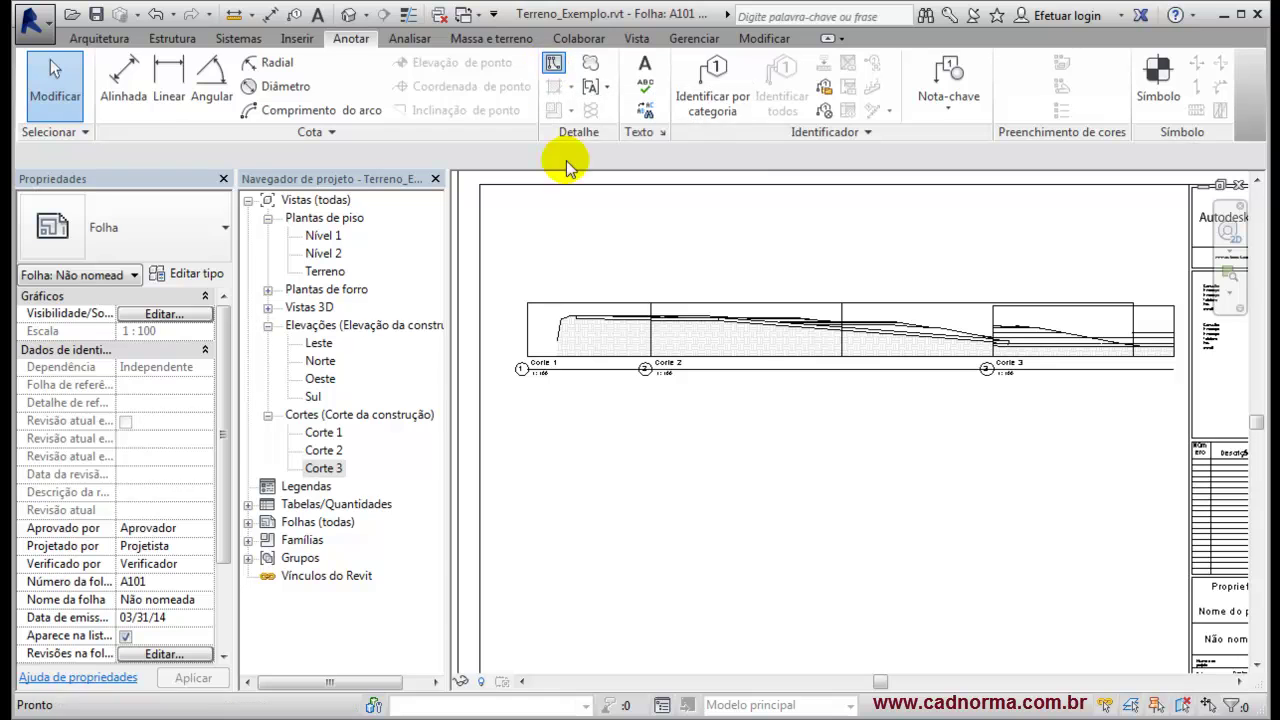
click(554, 90)
key(Escape)
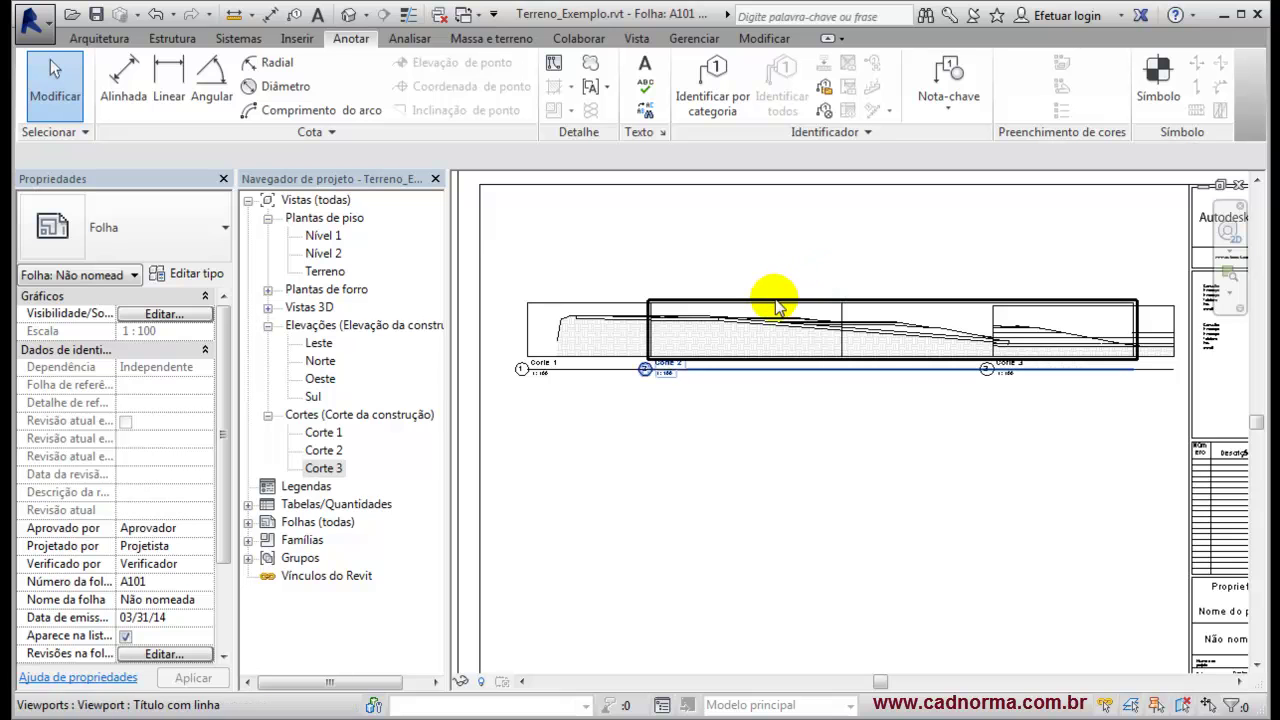
Inspect the Corte 2 viewport's frame and its overlap with the neighbouring sections on the sheet.
scroll(778, 305, up, 5)
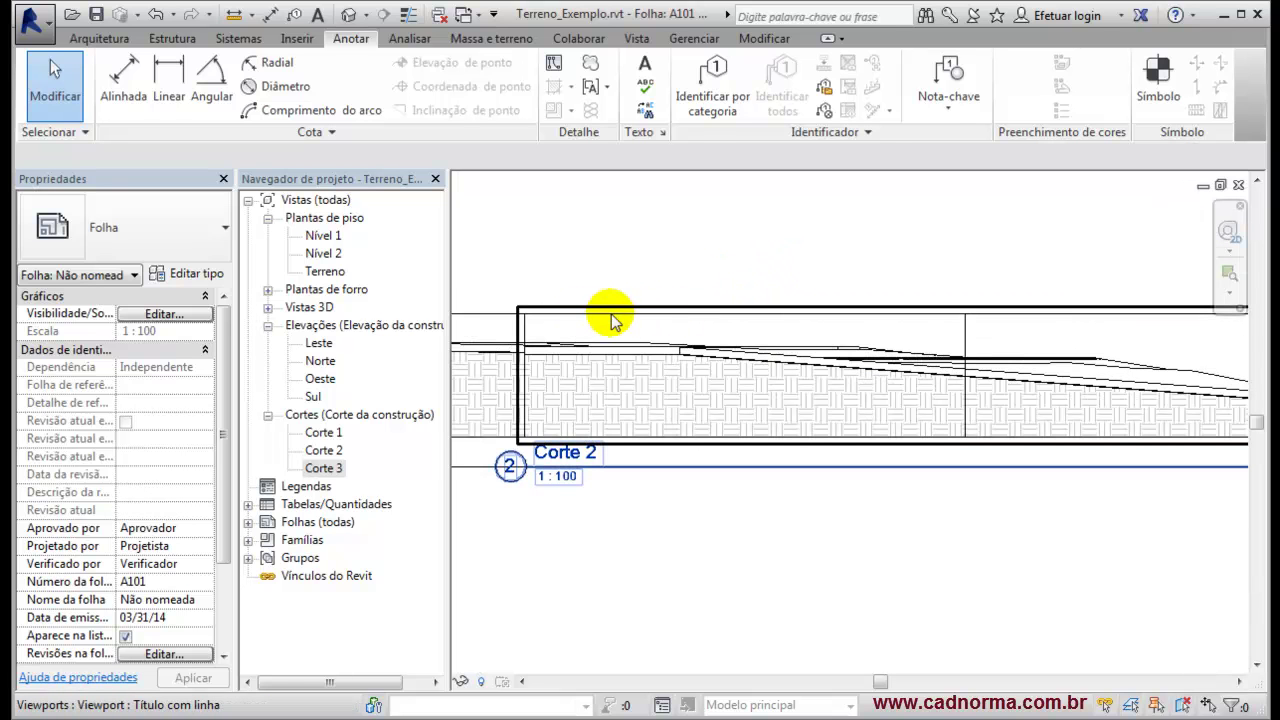
click(750, 310)
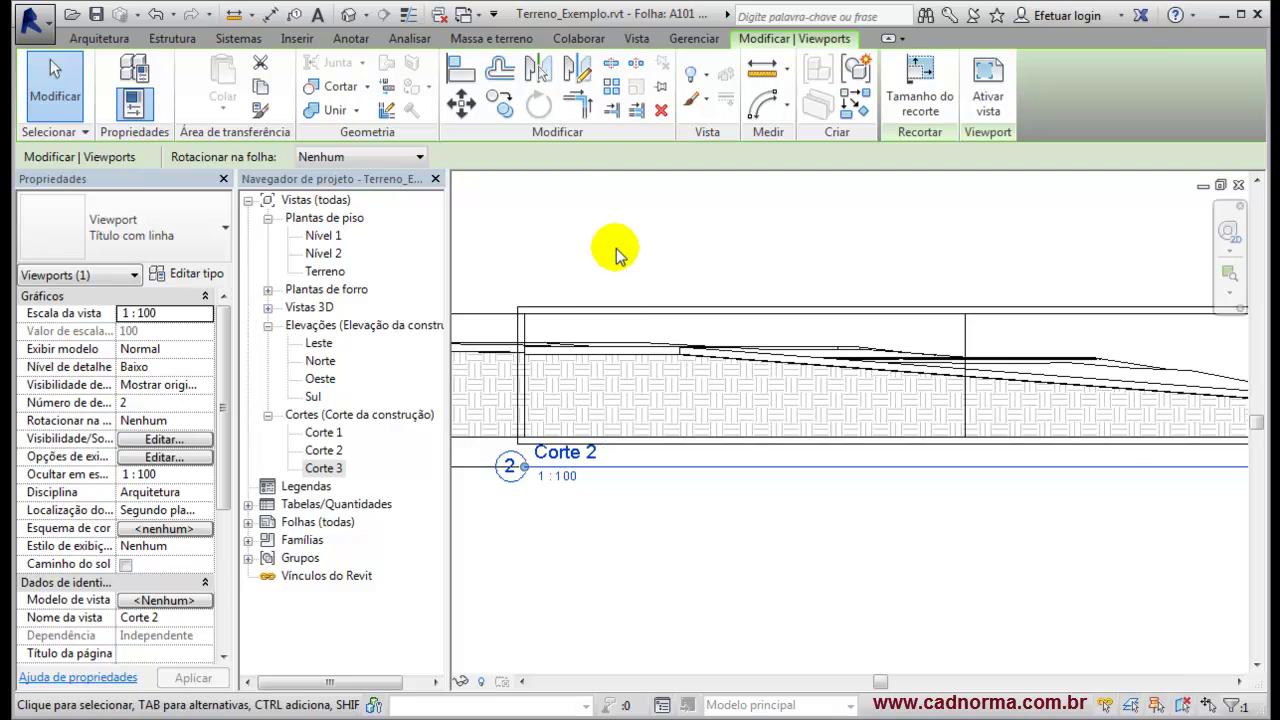
click(645, 262)
scroll(650, 265, down, 5)
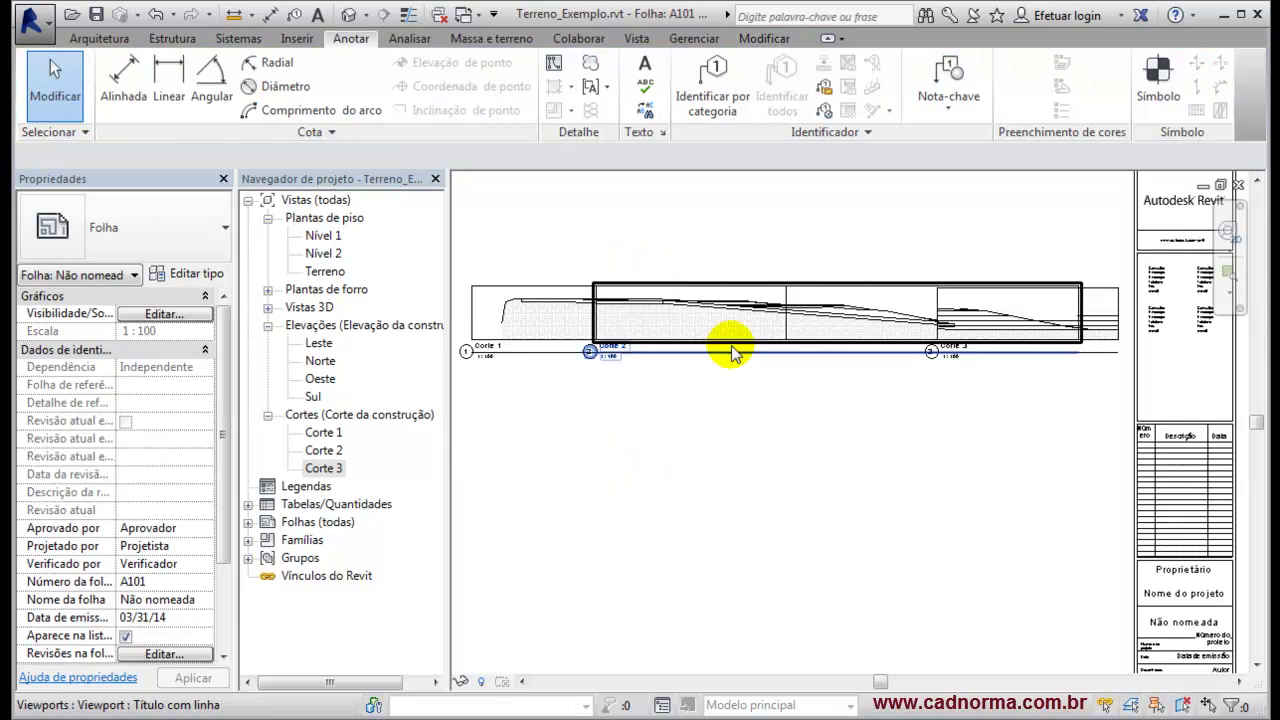
scroll(780, 438, down, 2)
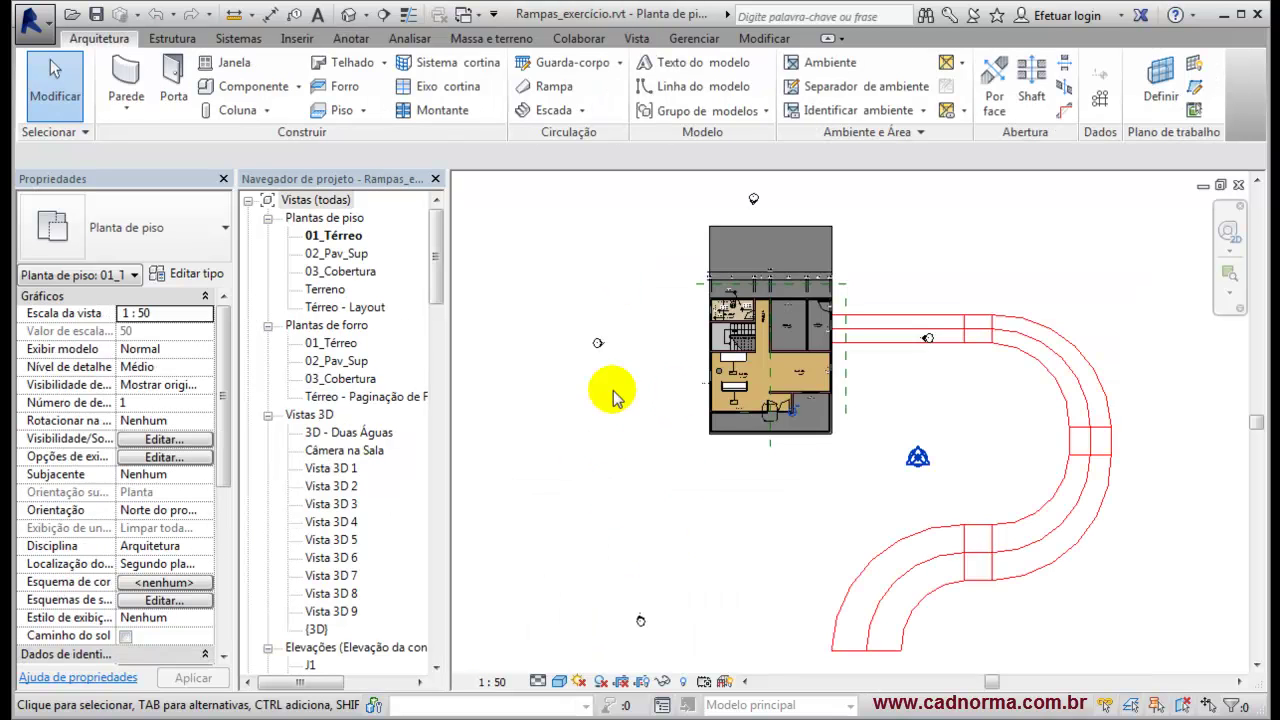
Sketch a straight horizontal Rampa Variável run about 15 m long southwest of the house in the 01_Térreo plan of Rampas_exercício.
click(540, 86)
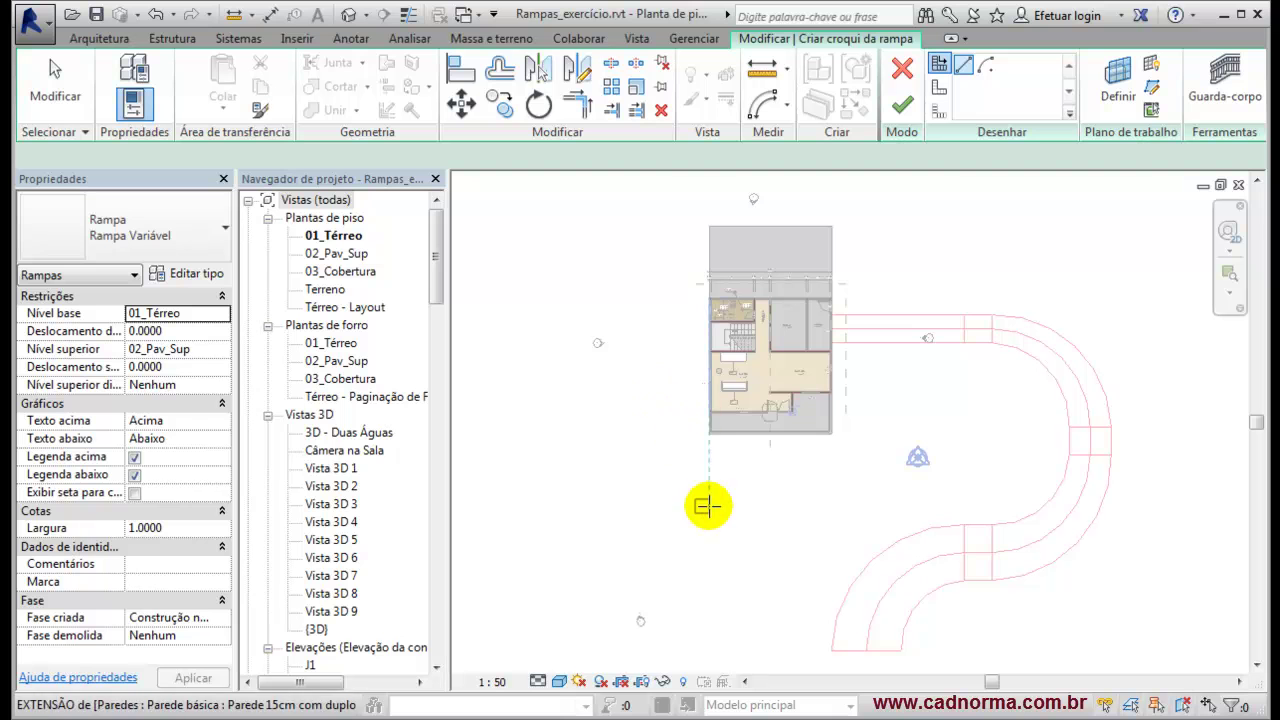
scroll(968, 463, down, 1)
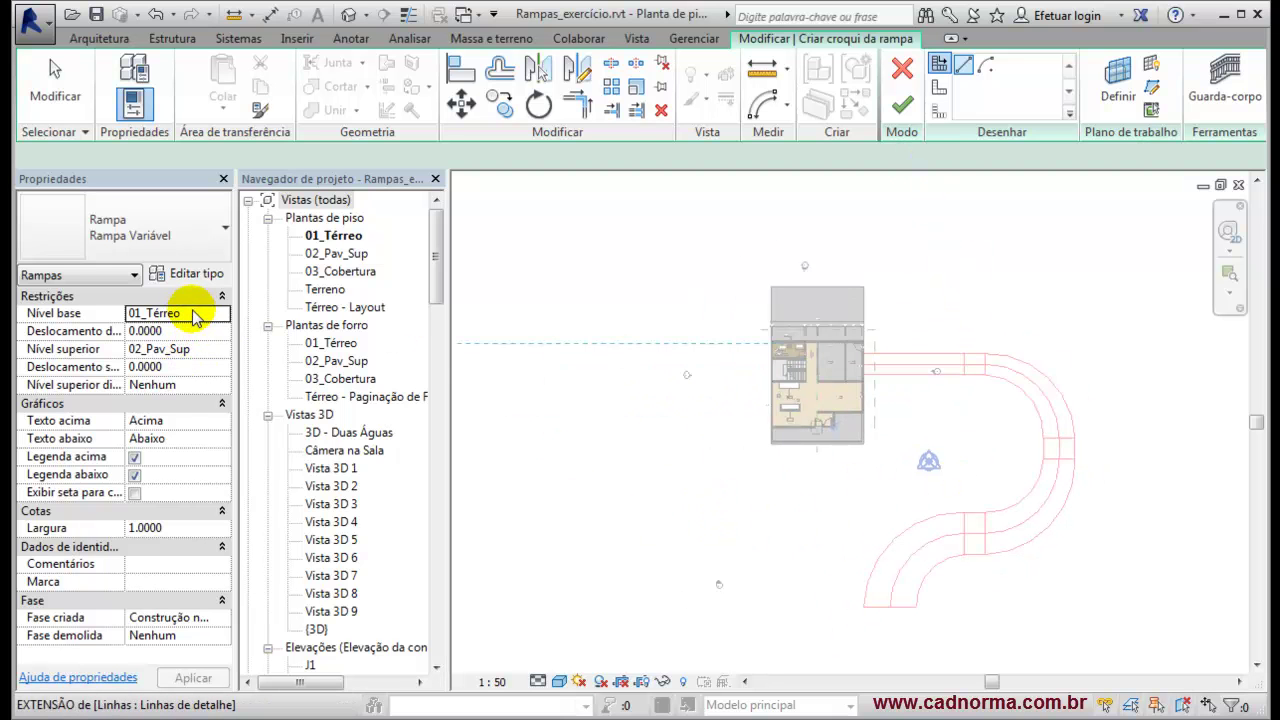
click(622, 510)
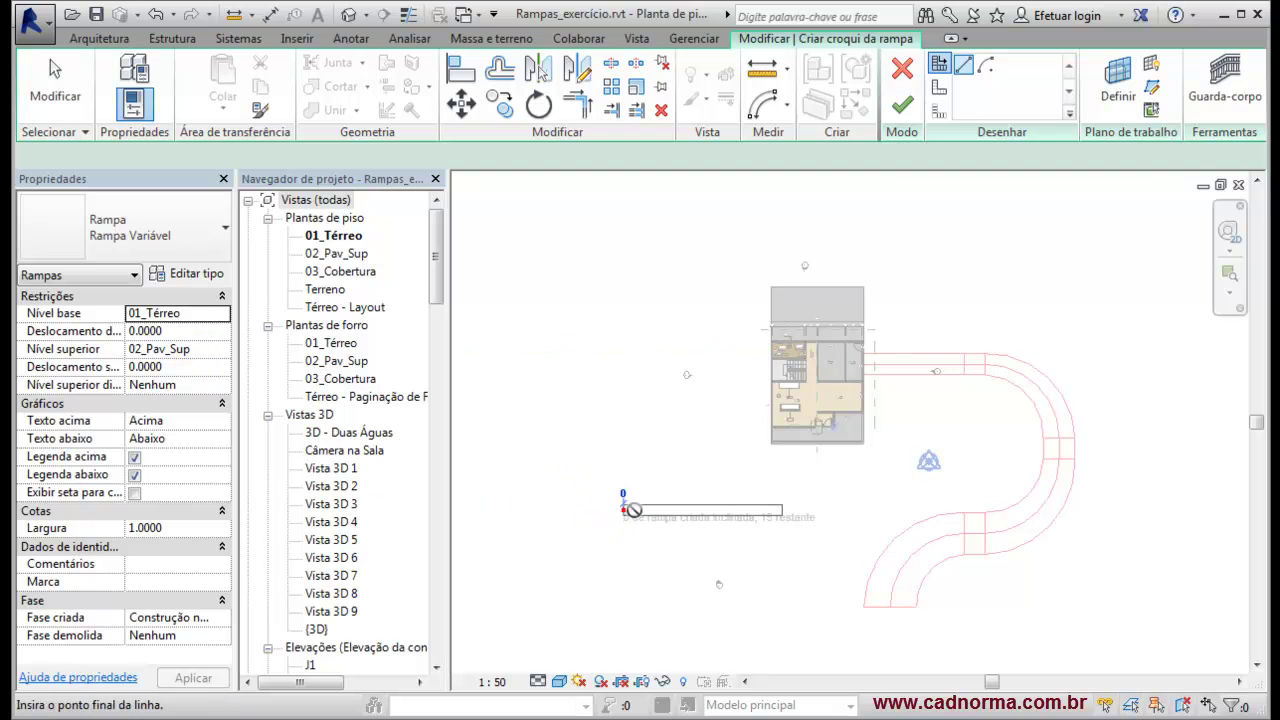
click(804, 510)
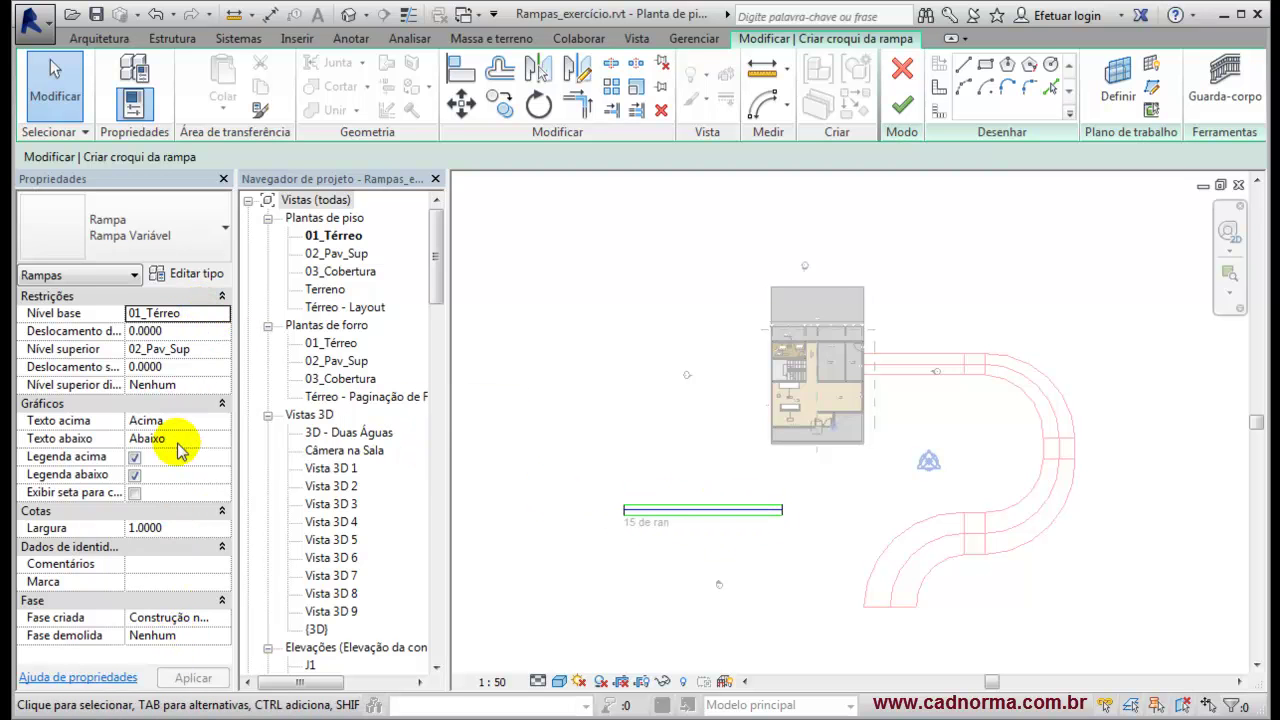
Review the Rampa Variável type's thickness, function options, text size, font and ramp material.
click(195, 274)
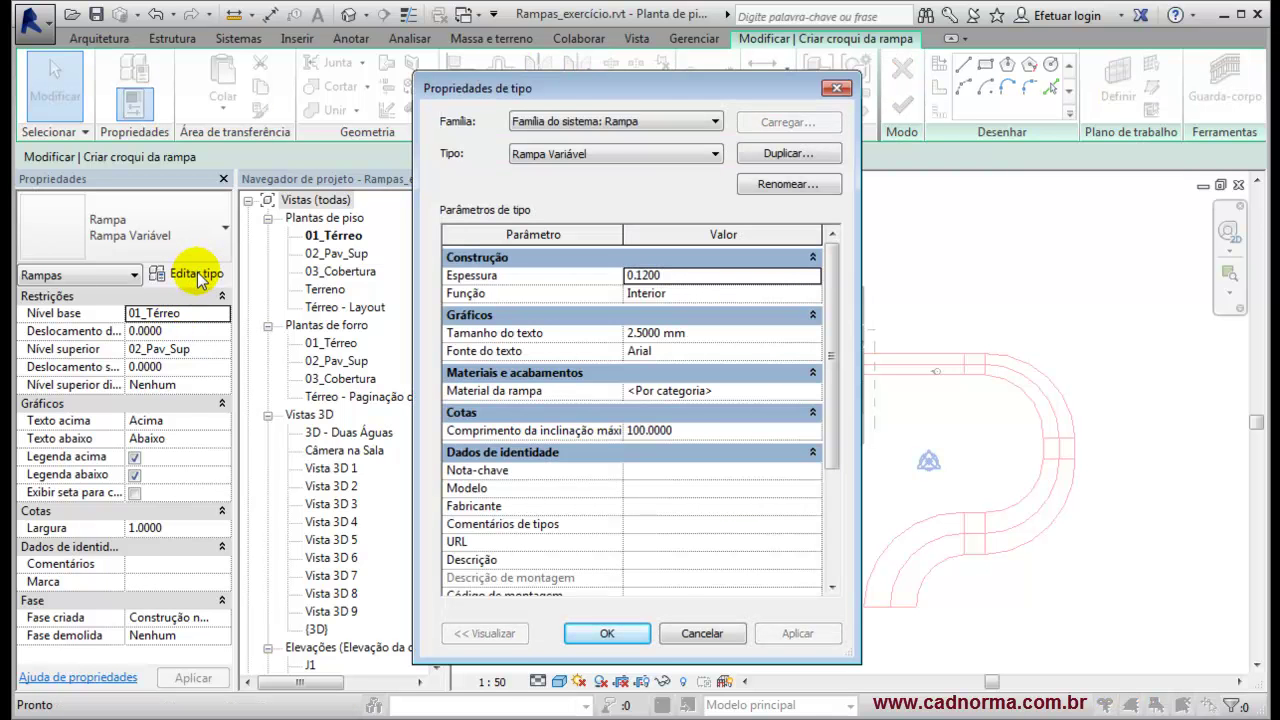
double_click(697, 277)
click(703, 293)
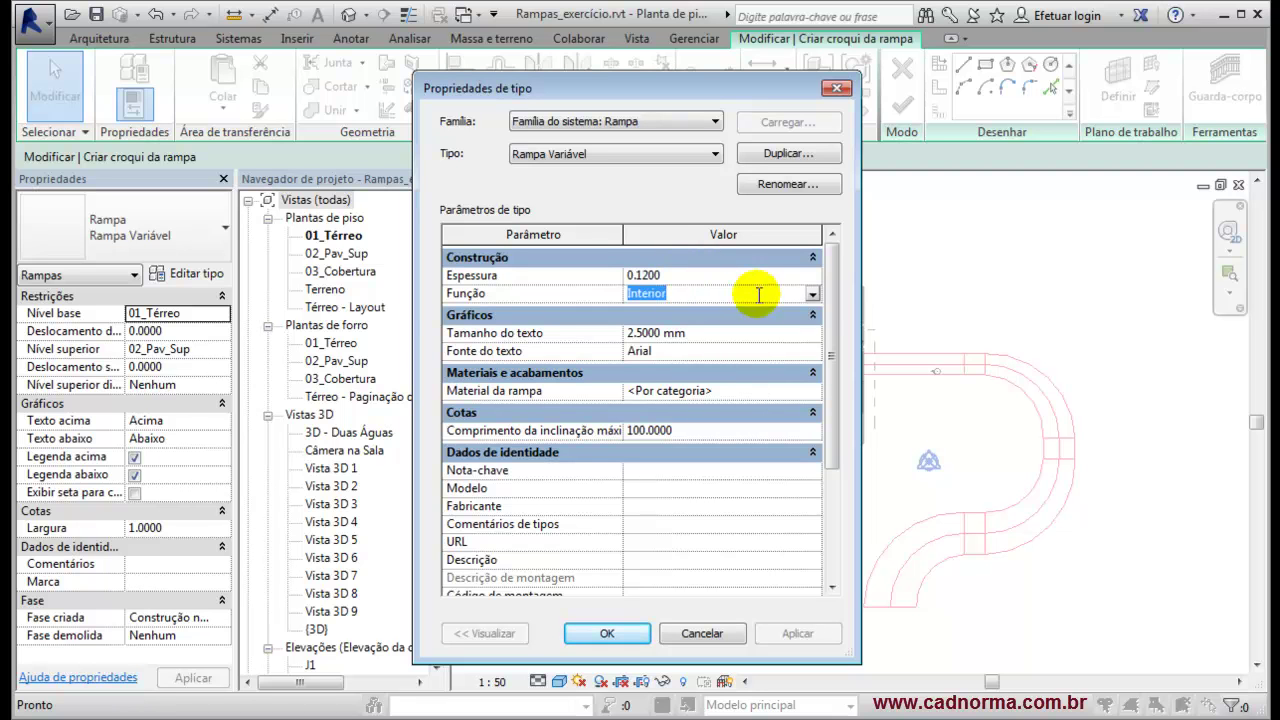
click(813, 294)
click(815, 296)
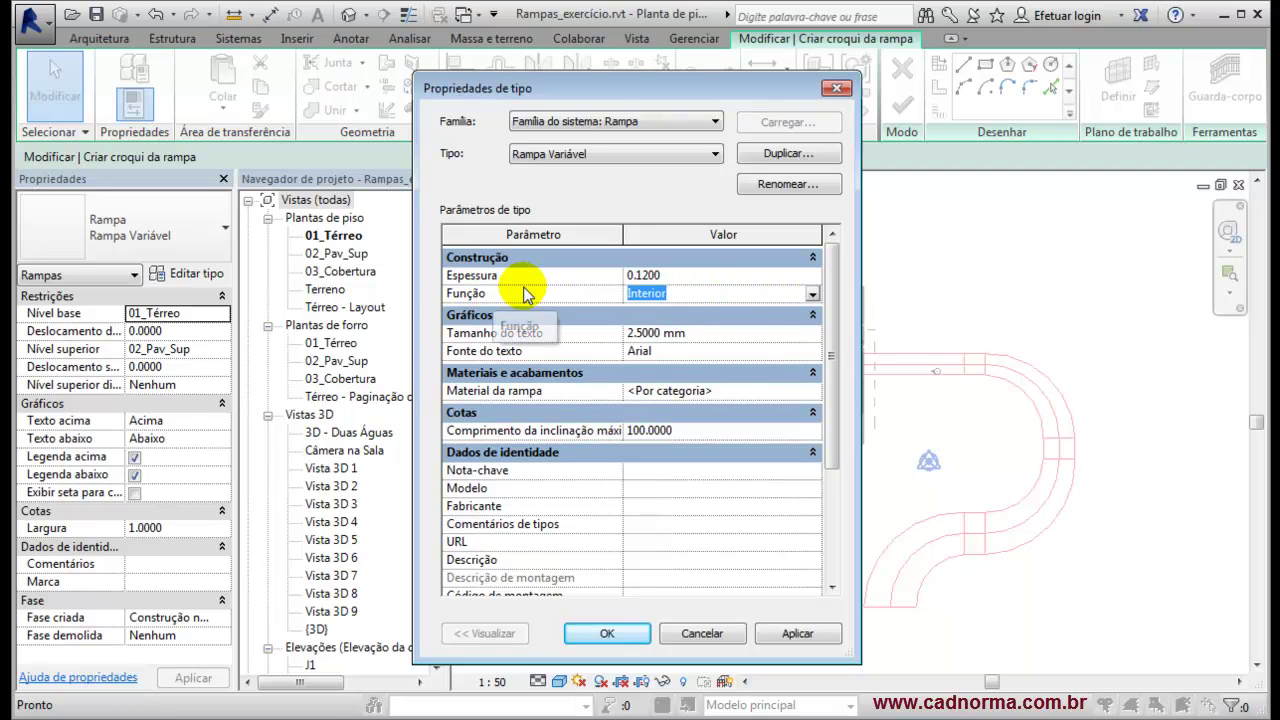
click(709, 337)
click(716, 352)
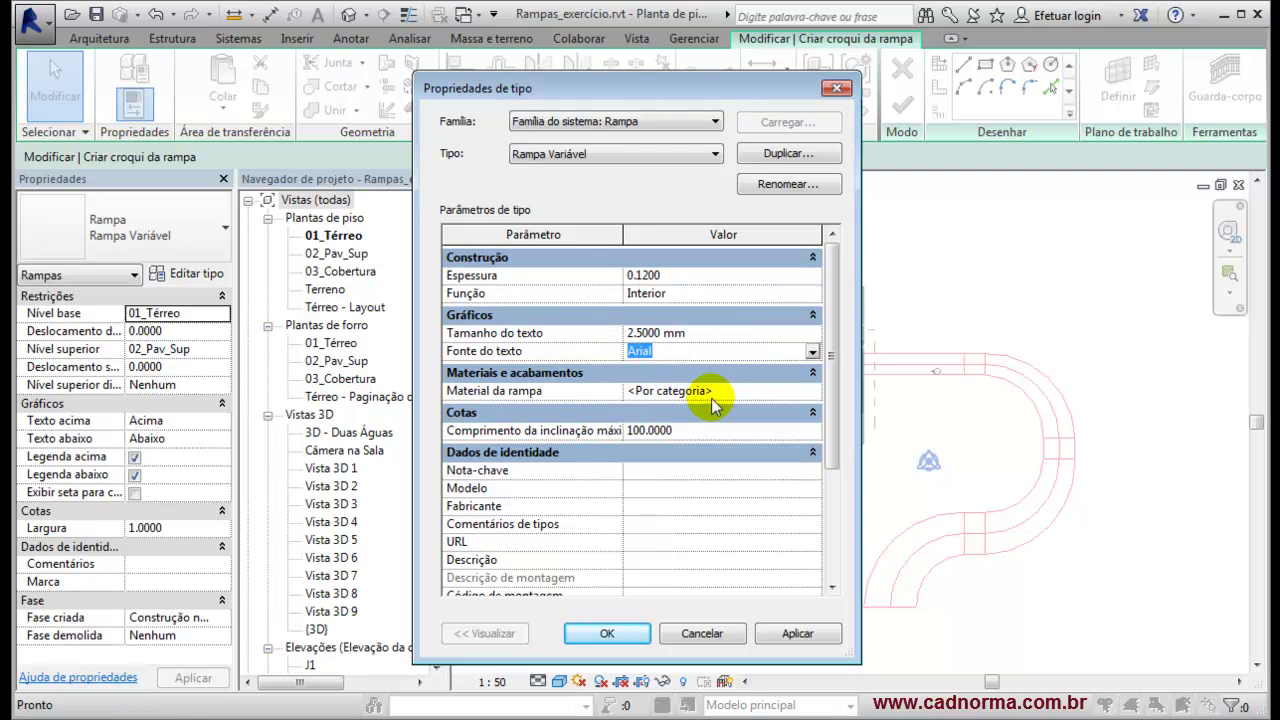
click(737, 388)
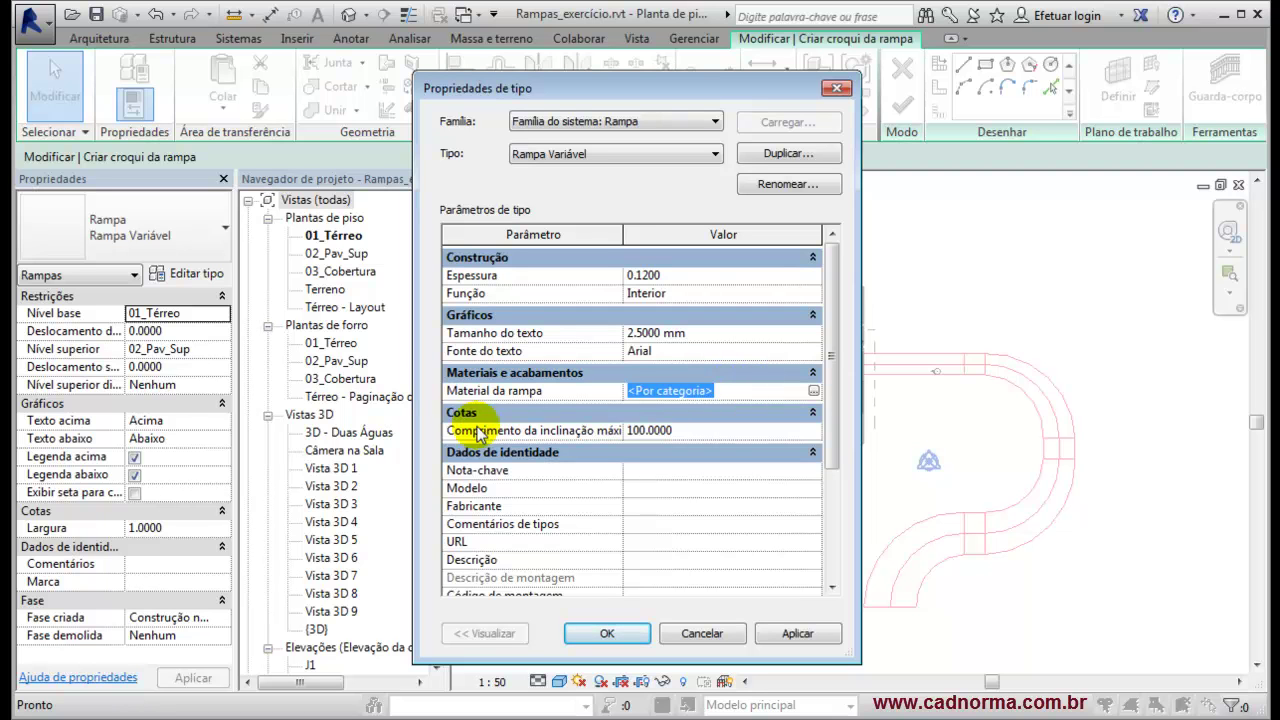
Review the ramp type's maximum incline length, identity data, maximum slope and shape options, and leave the type properties without changes.
click(720, 430)
drag(829, 424, 828, 512)
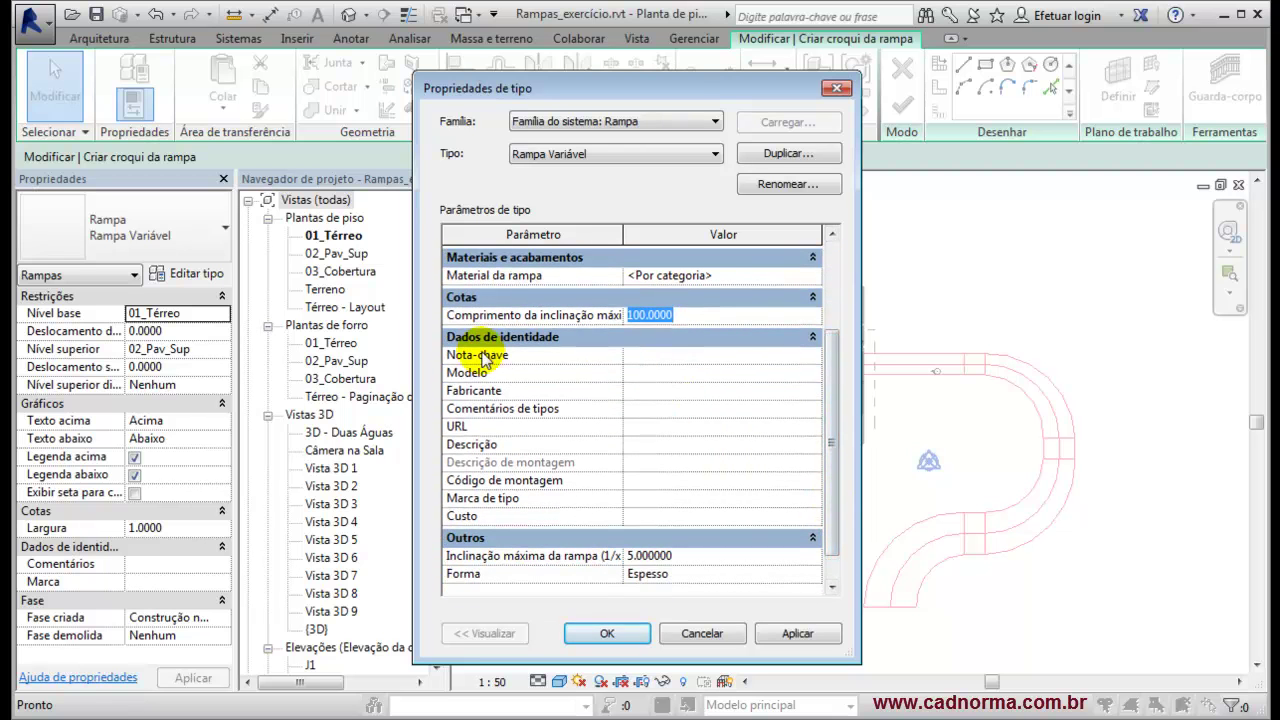
click(656, 355)
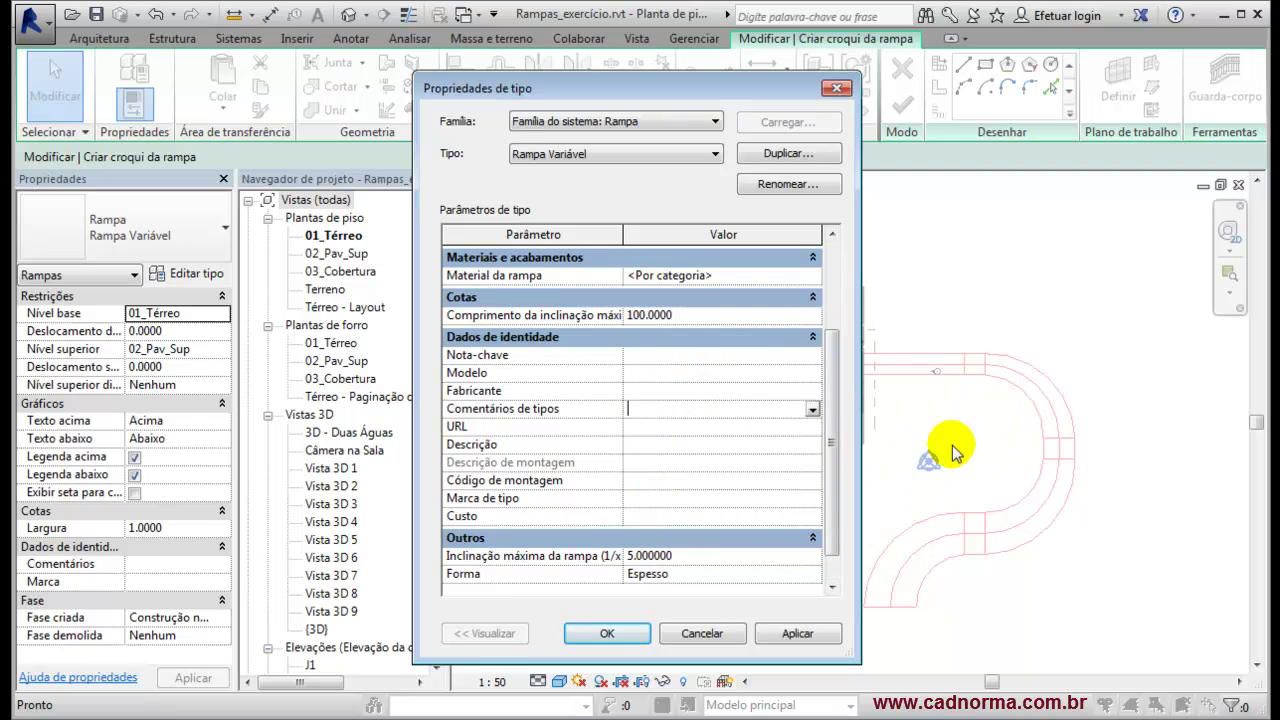
click(657, 482)
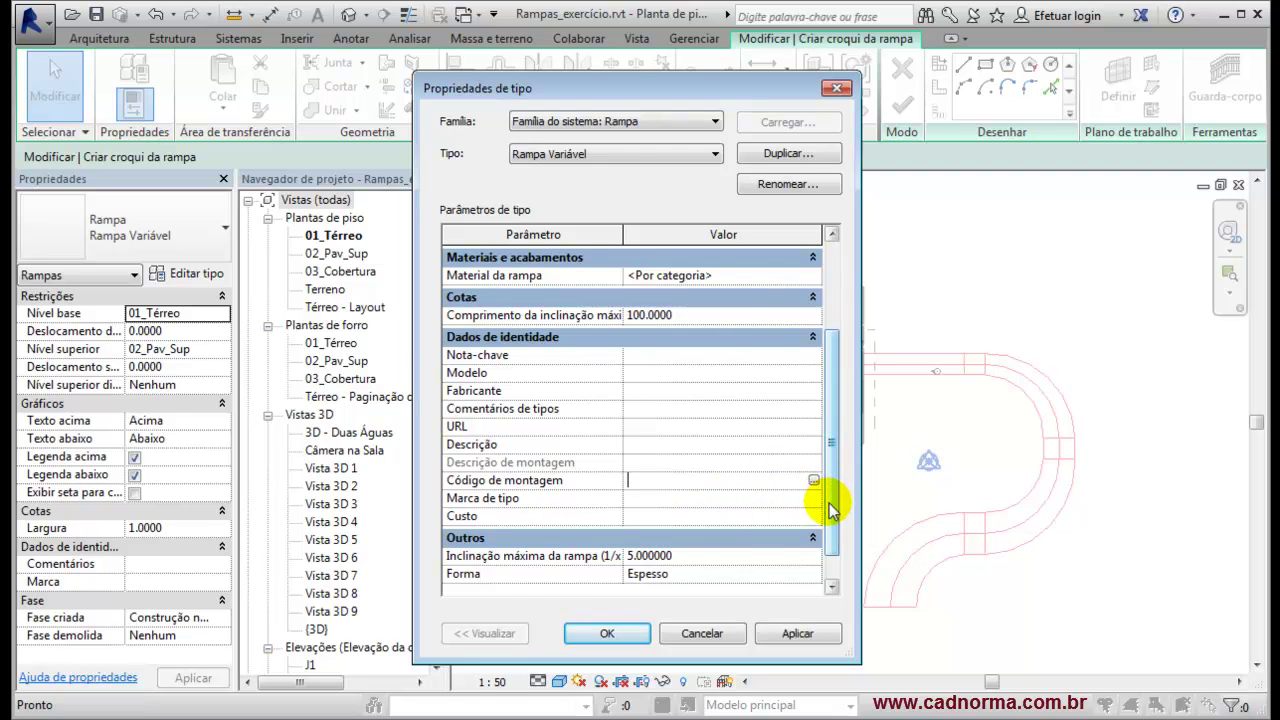
scroll(830, 510, down, 1)
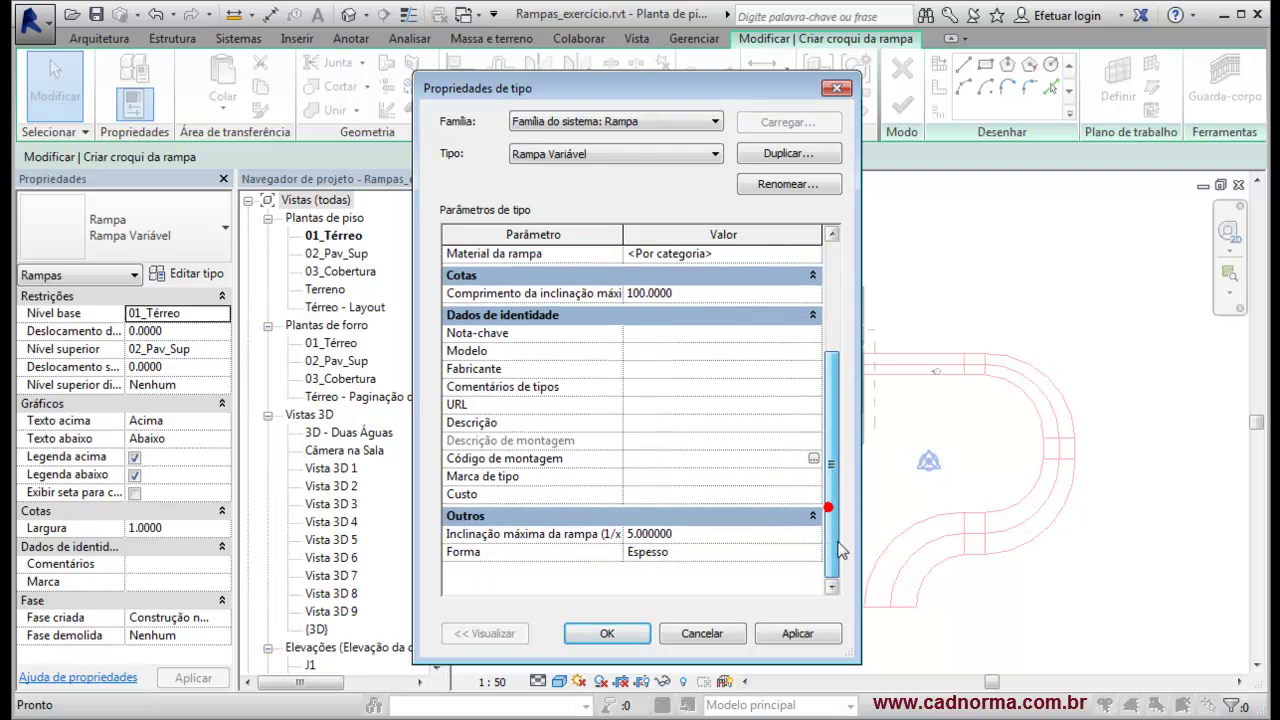
click(717, 535)
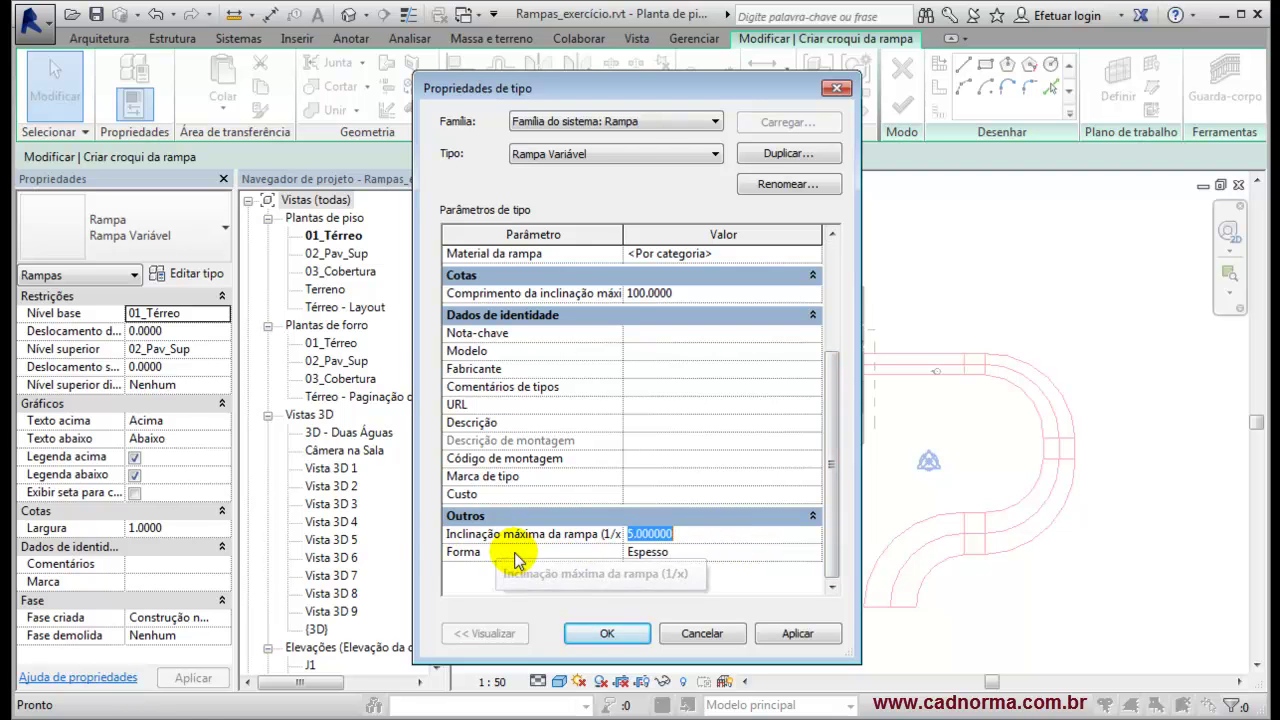
click(702, 550)
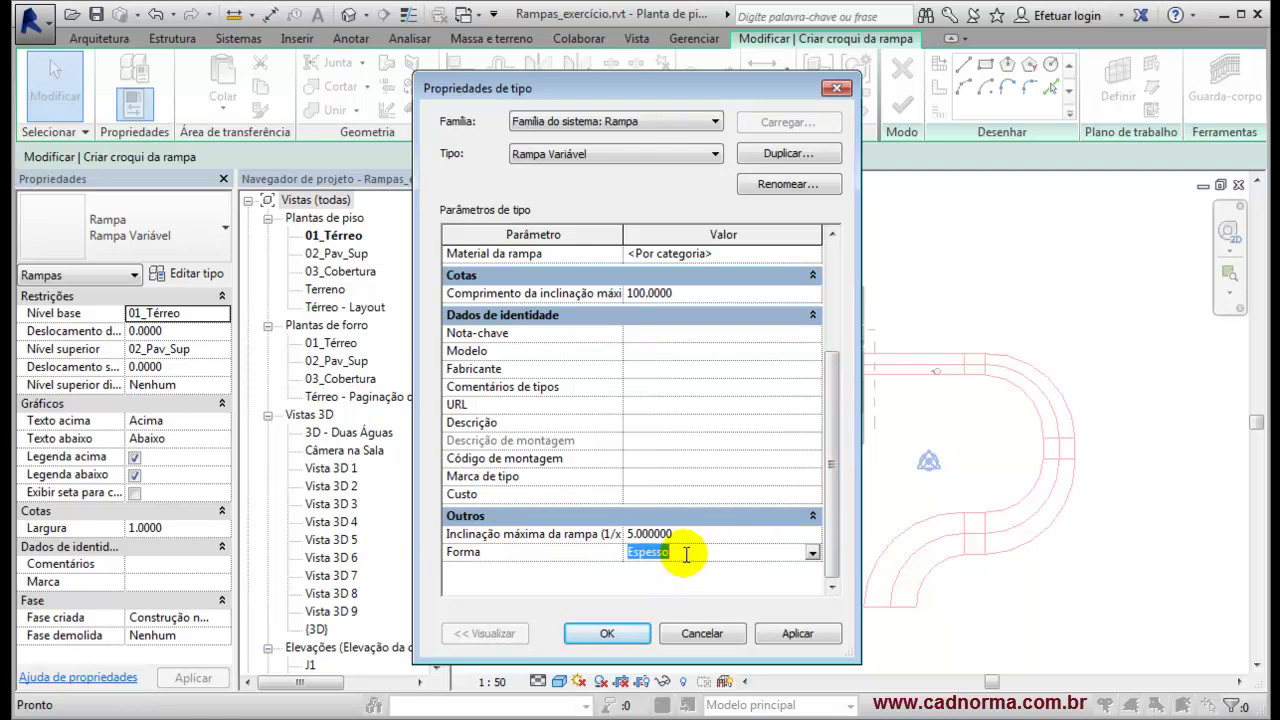
click(812, 556)
click(812, 556)
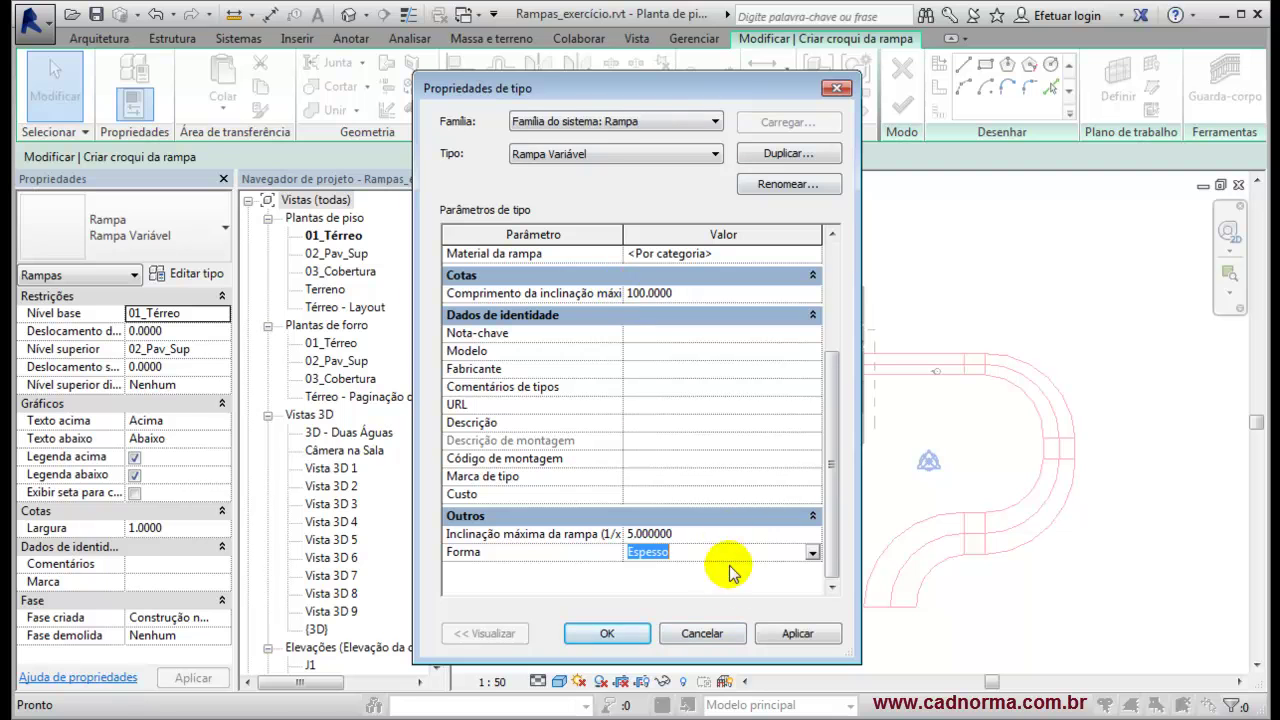
click(703, 634)
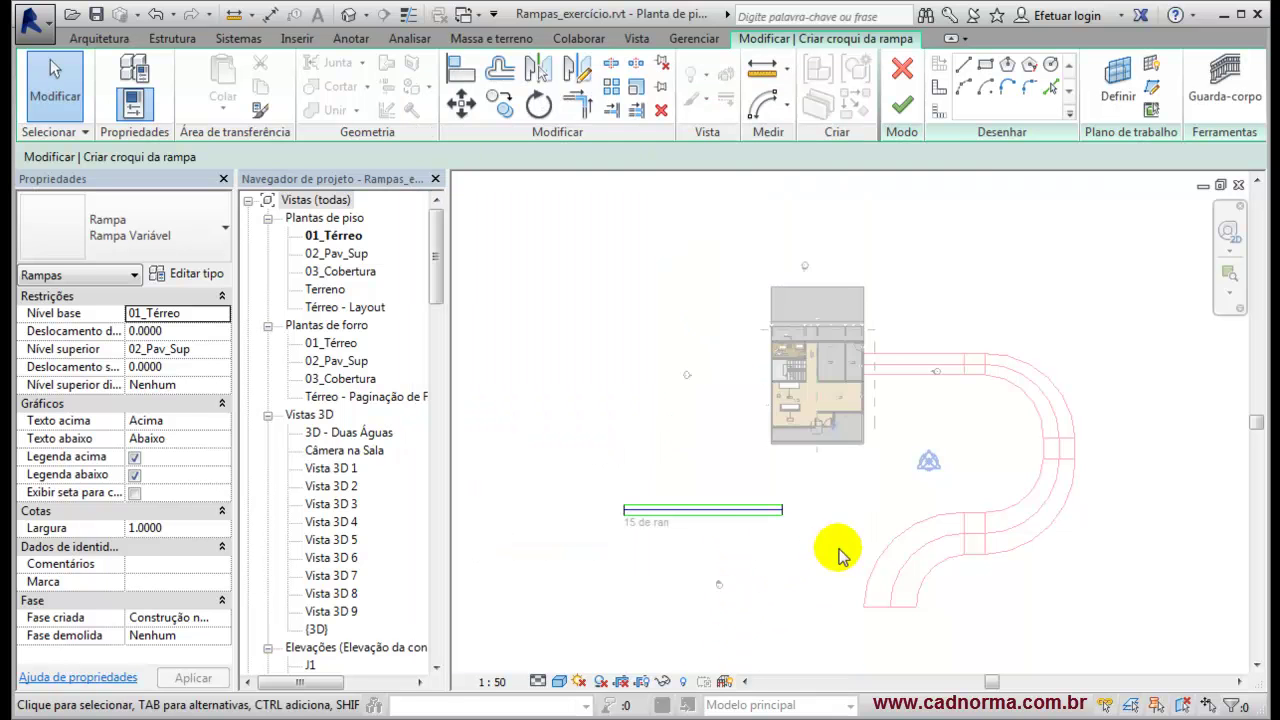
scroll(823, 555, up, 2)
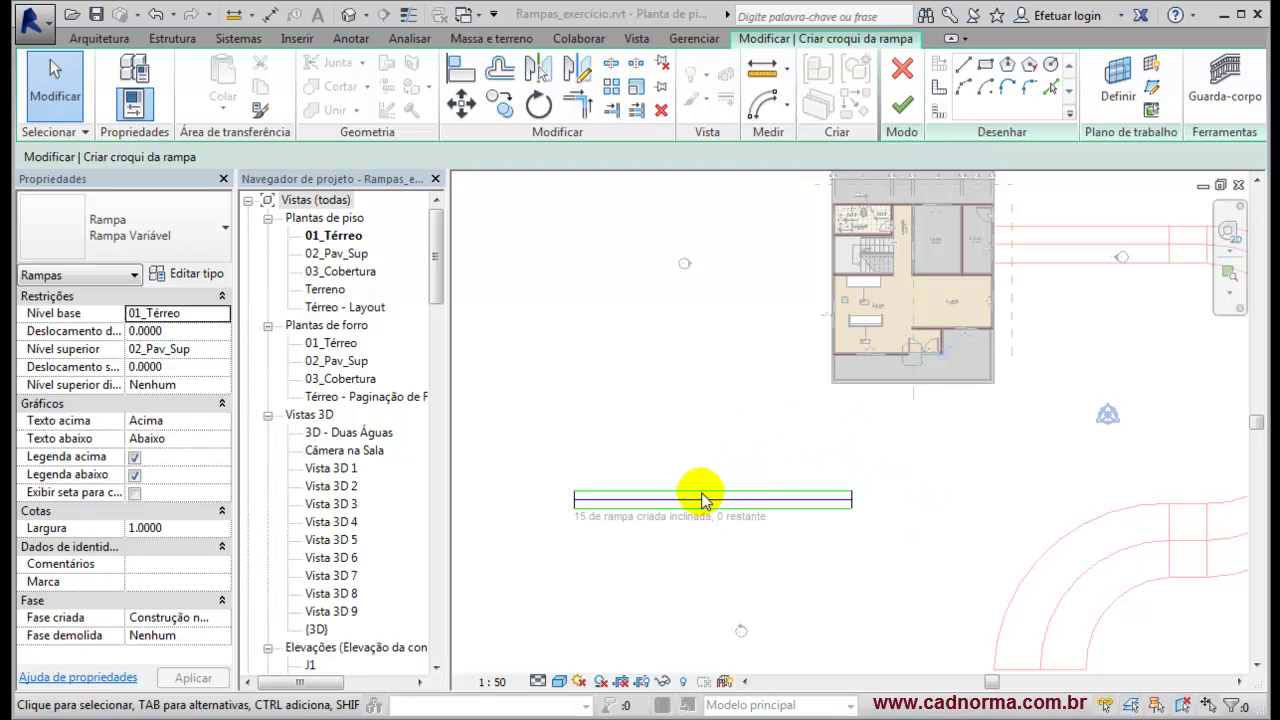
click(694, 425)
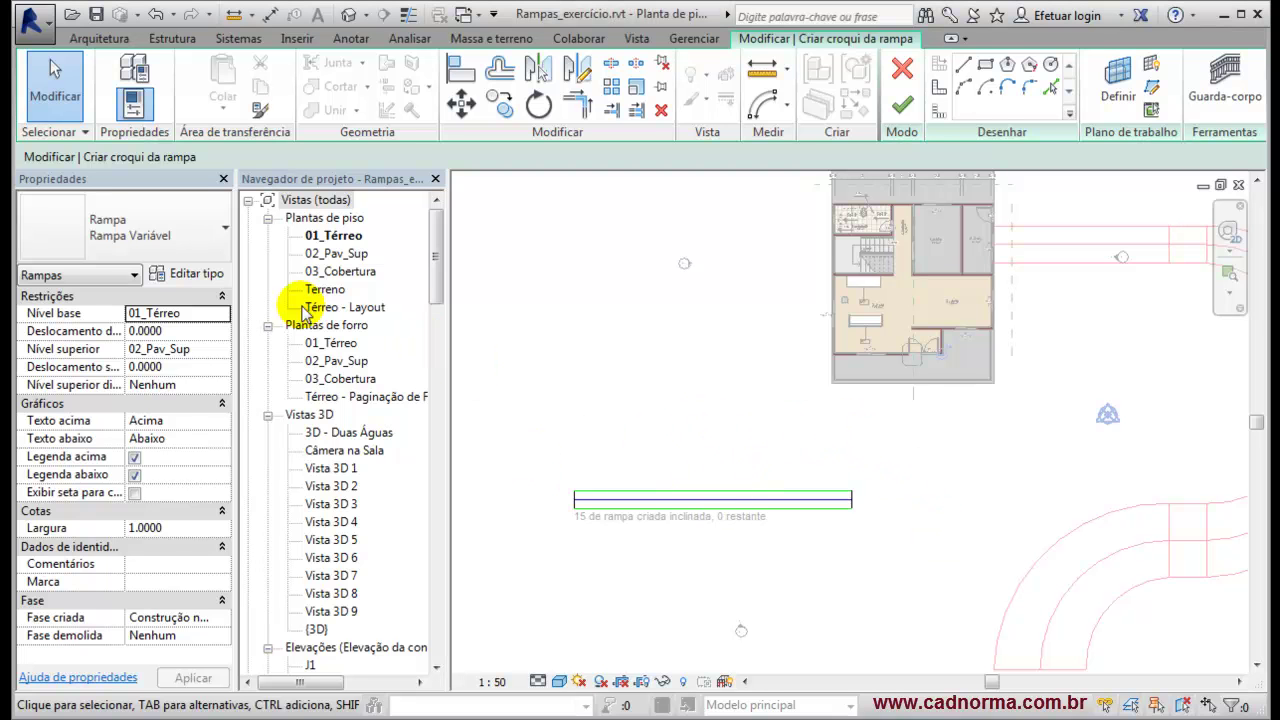
Review the sketched ramp's base offset, top offset and multistorey top level constraints.
click(175, 331)
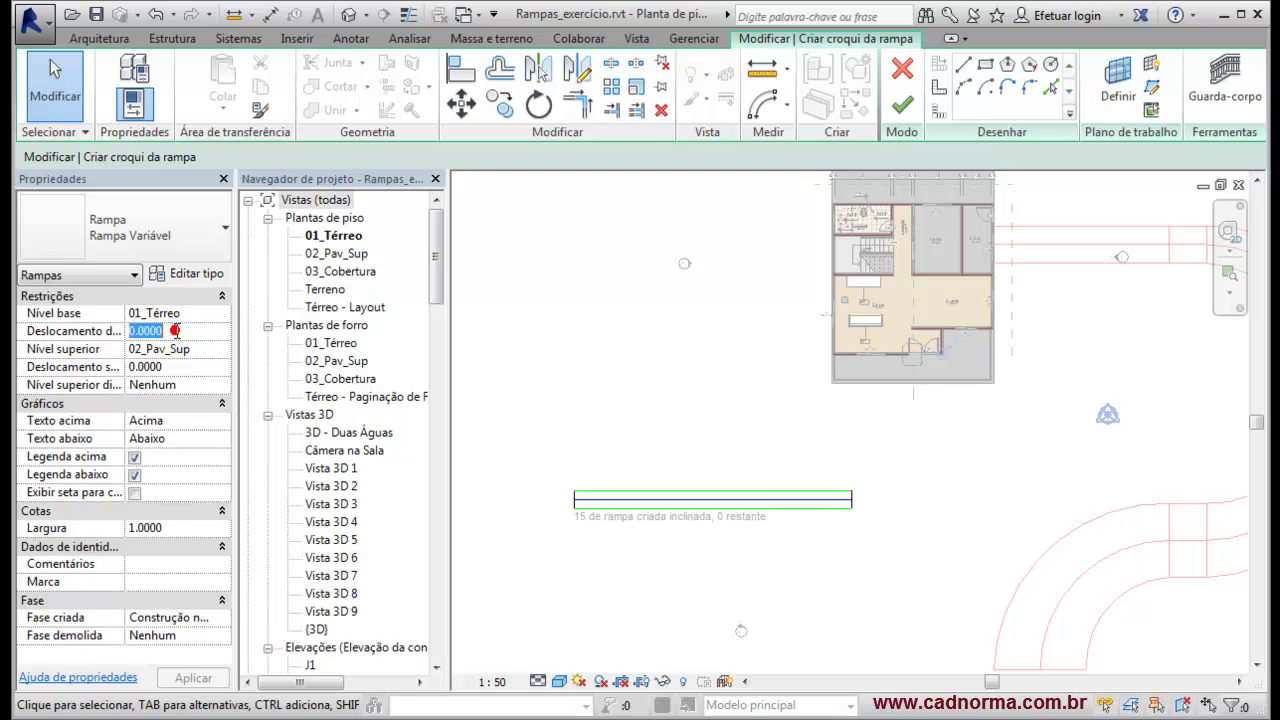
click(206, 366)
click(209, 386)
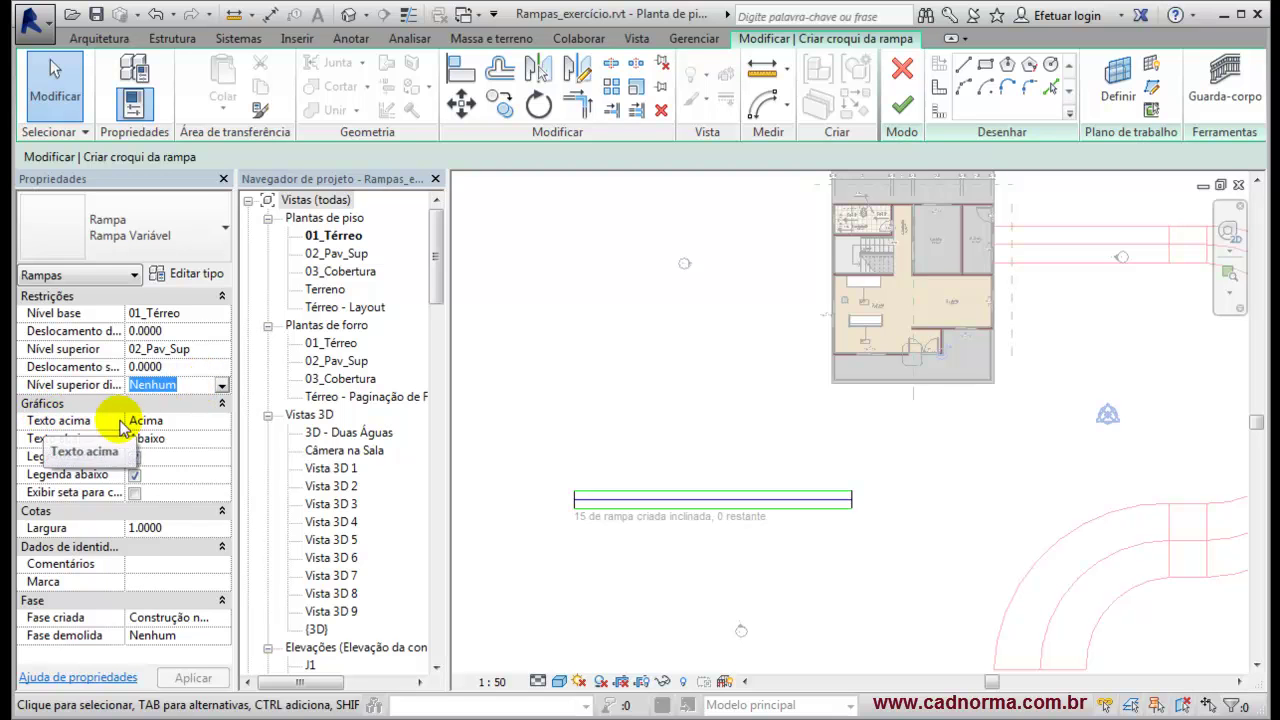
Set the ramp's up text to Sobe and its down text to Desce, and finish the ramp sketch.
click(196, 424)
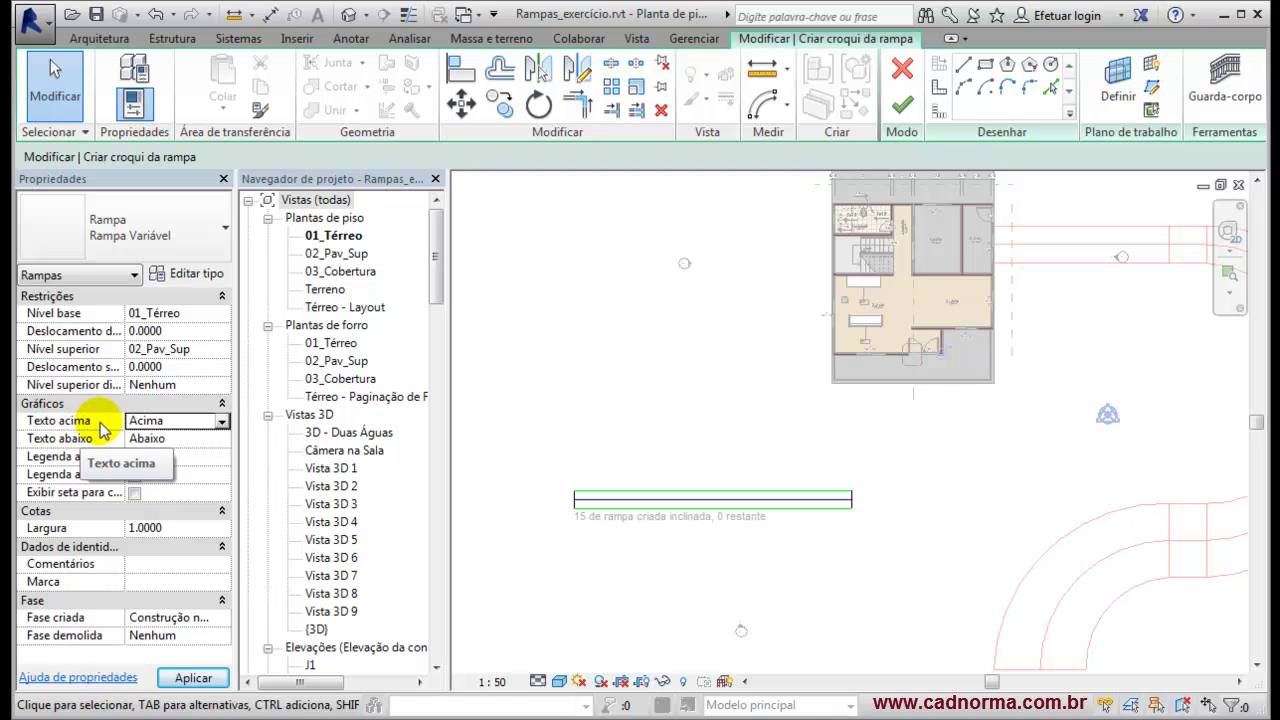
click(195, 438)
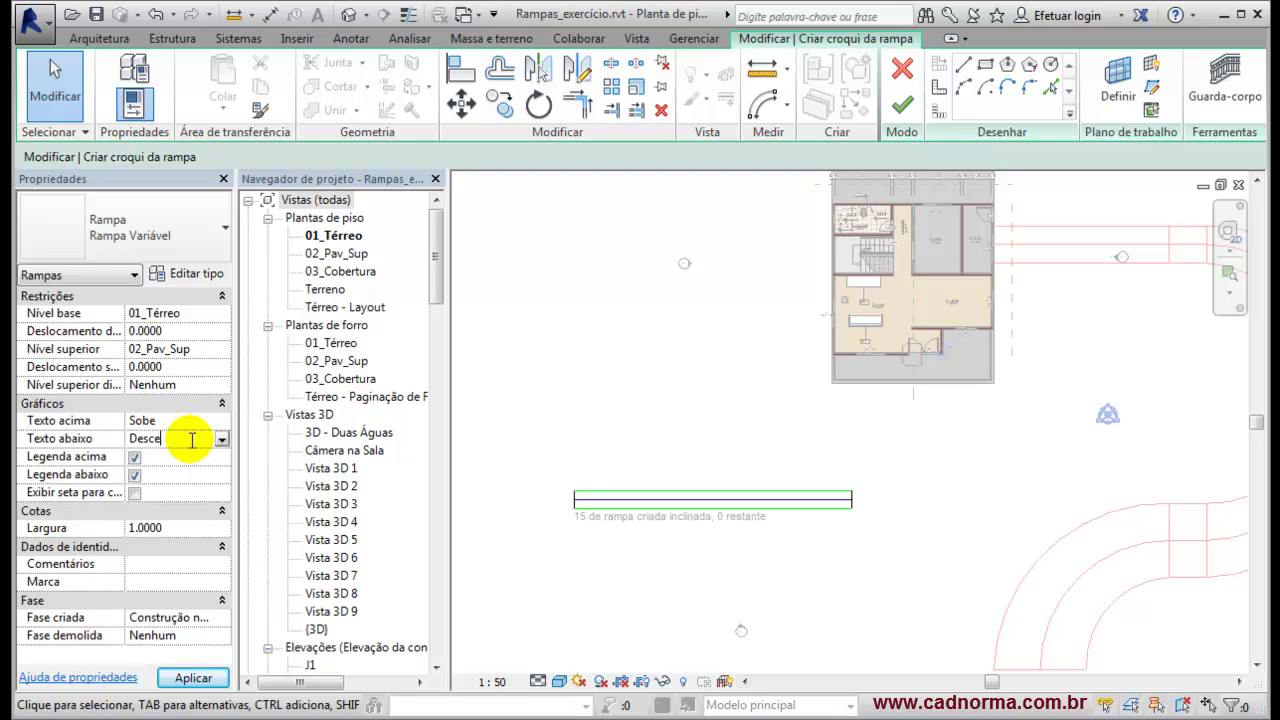
key(Return)
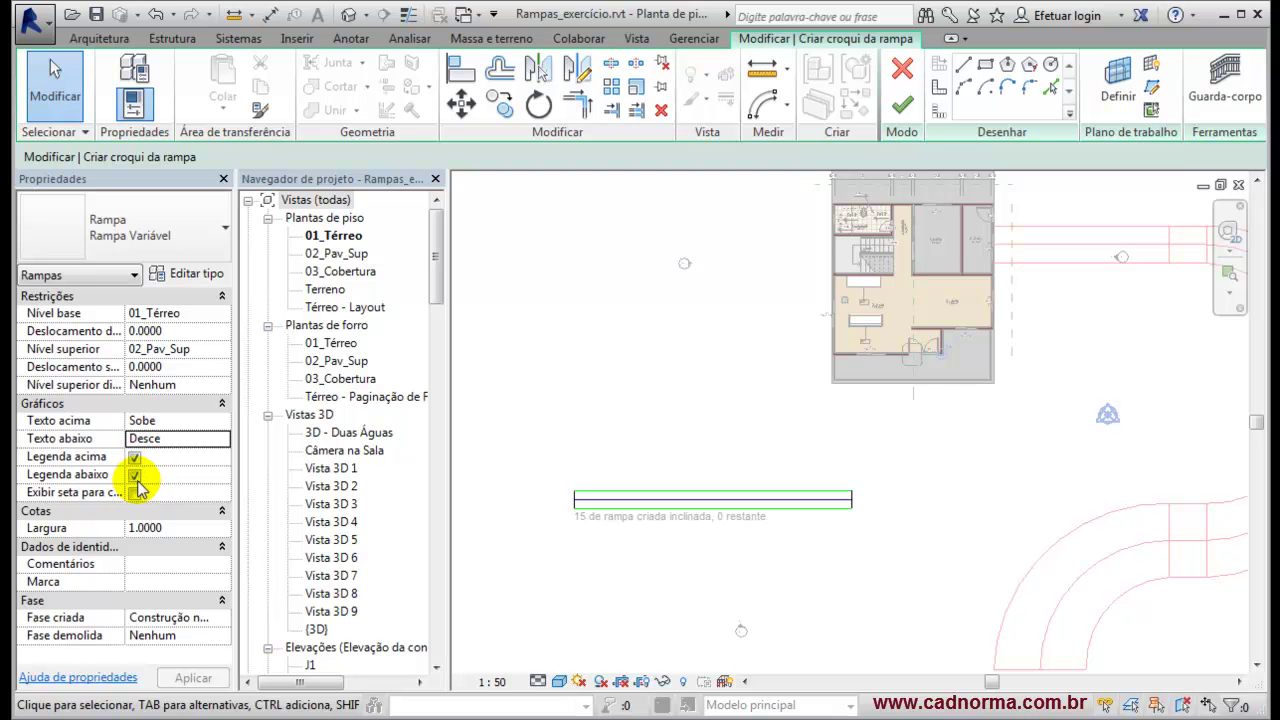
click(902, 104)
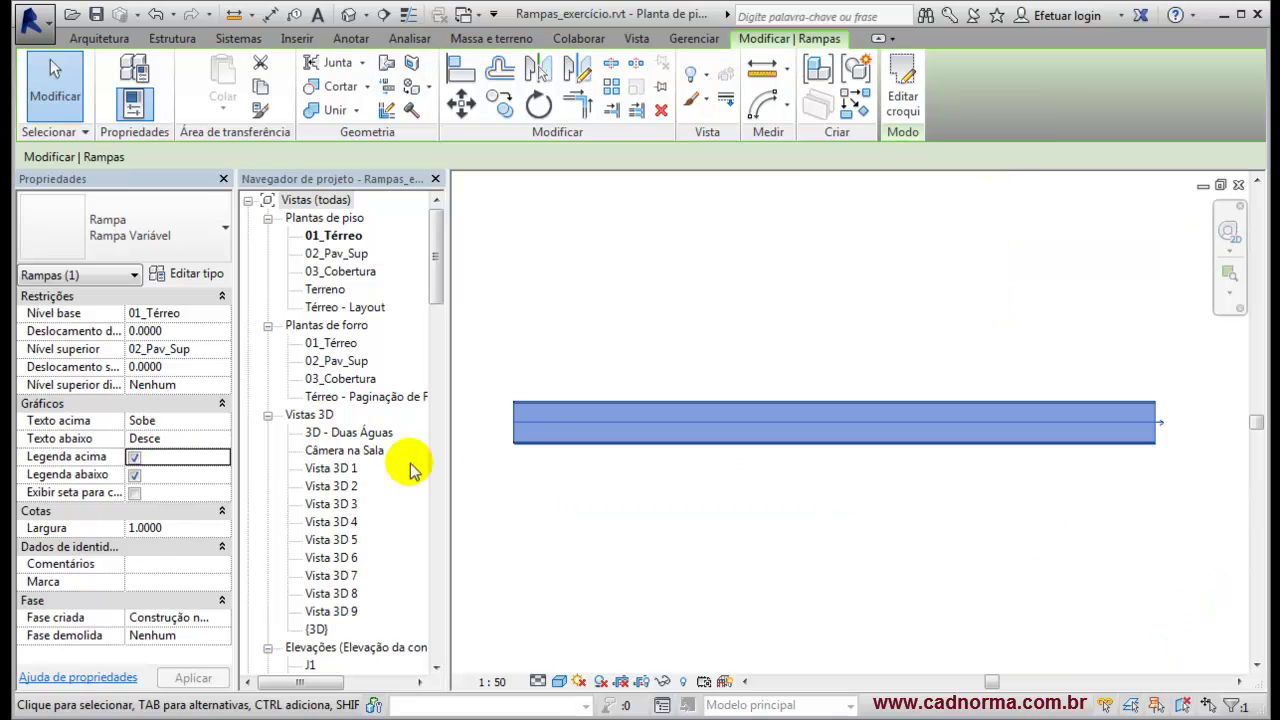
Check the finished ramp's up and down texts and examine the label at its west end.
click(164, 423)
click(180, 441)
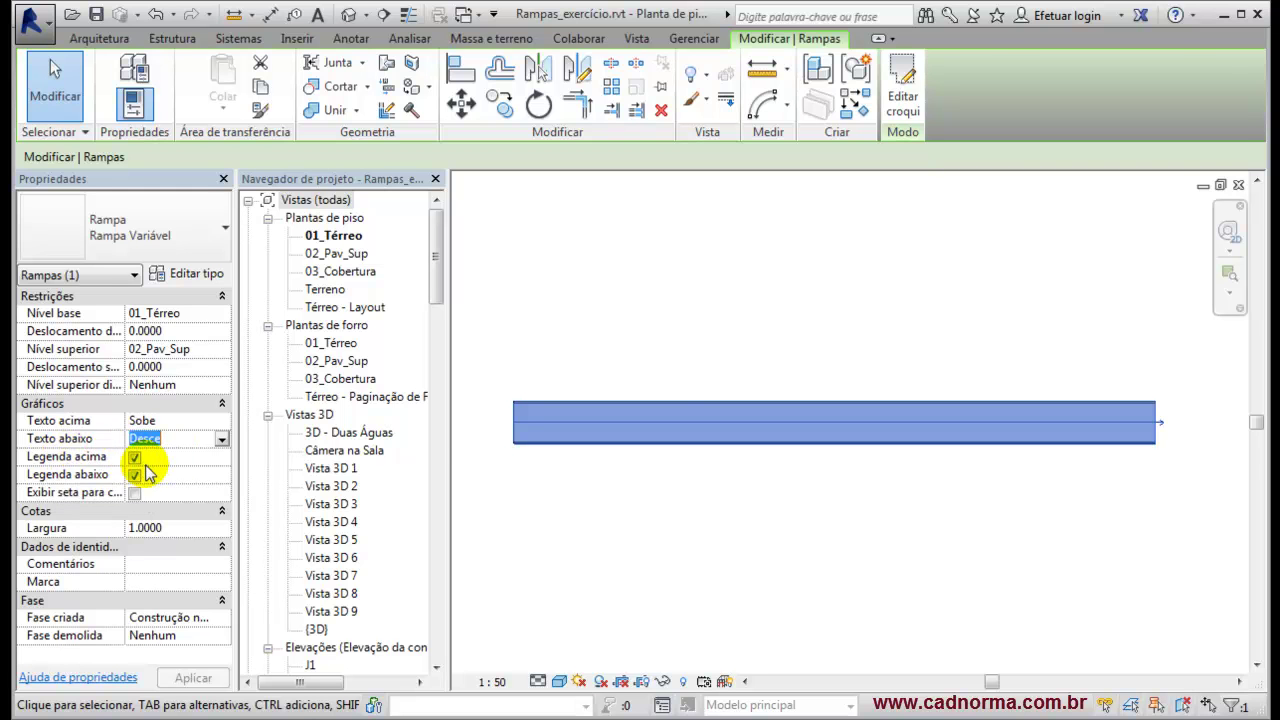
click(485, 430)
scroll(485, 430, up, 3)
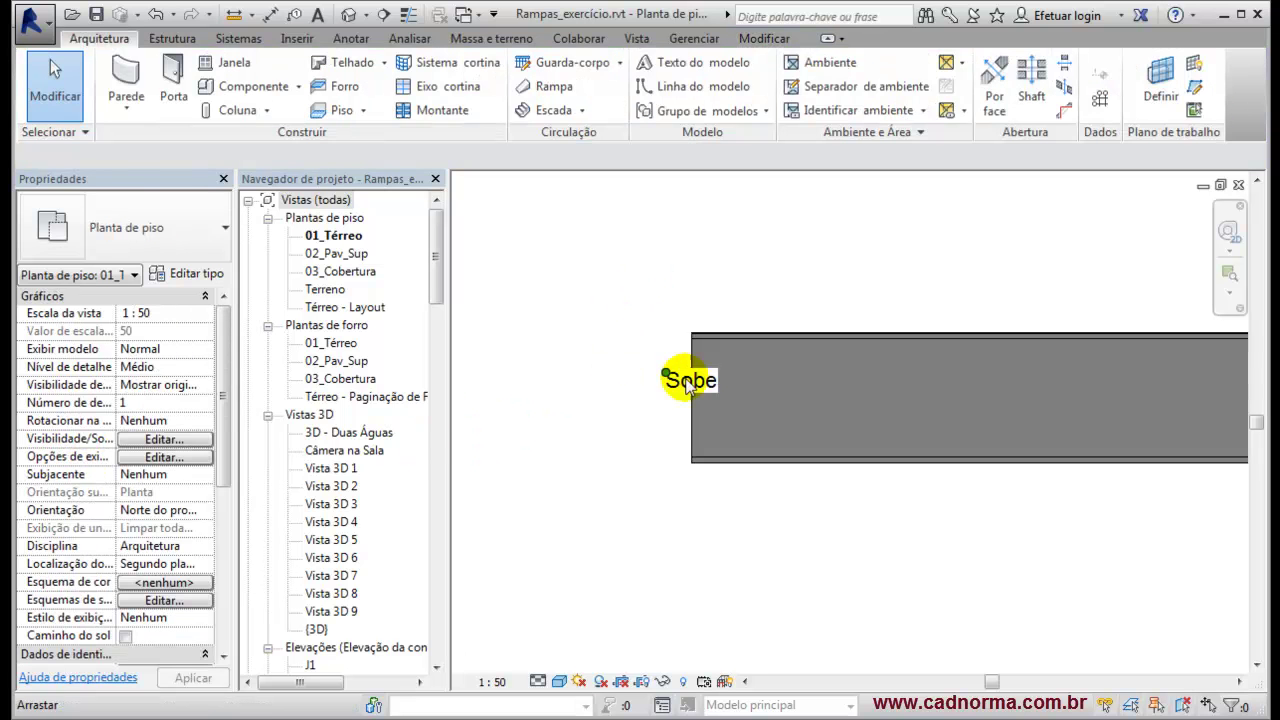
Turn the ramp's up label off, check its west end in the plan, and turn the label back on.
click(733, 334)
click(690, 430)
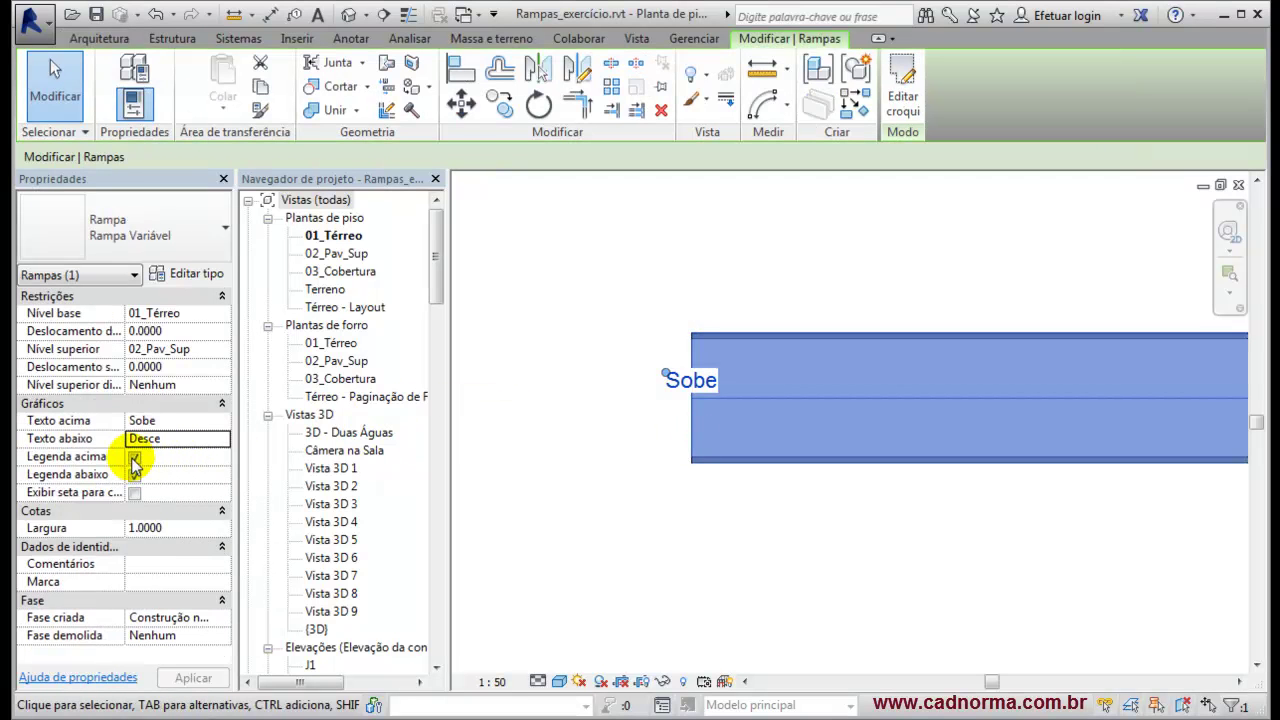
click(134, 459)
click(601, 492)
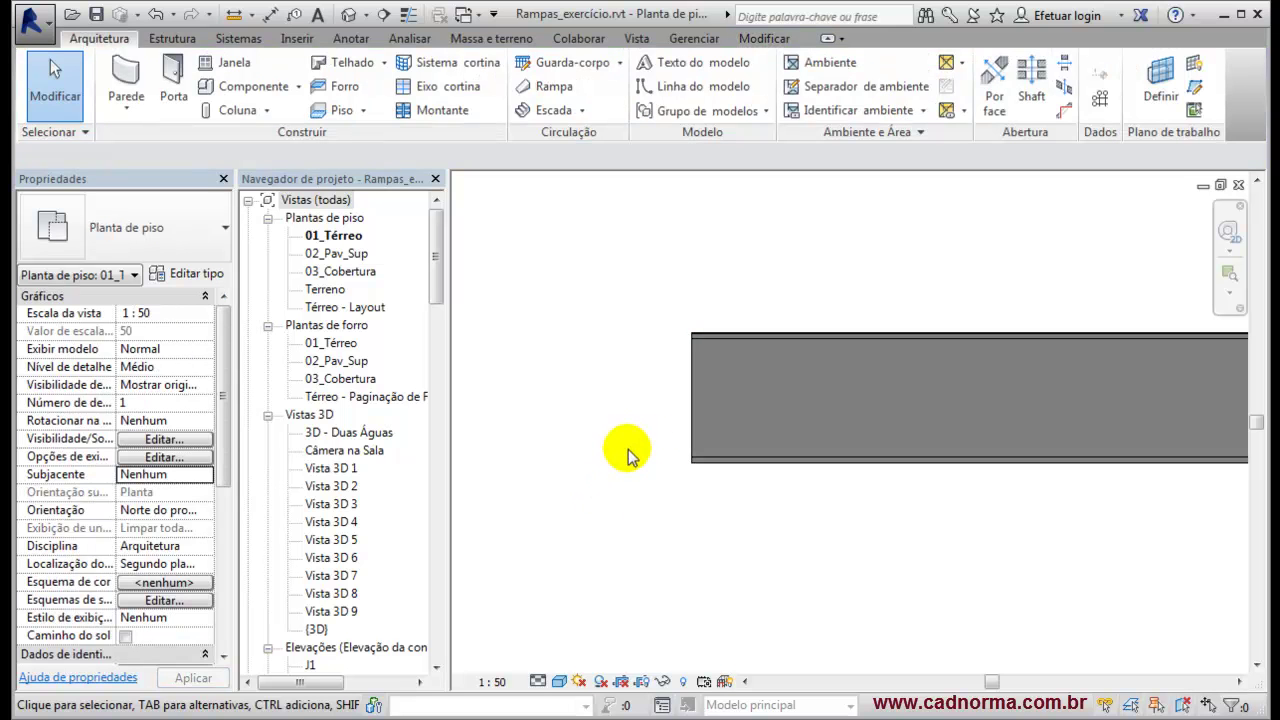
click(692, 388)
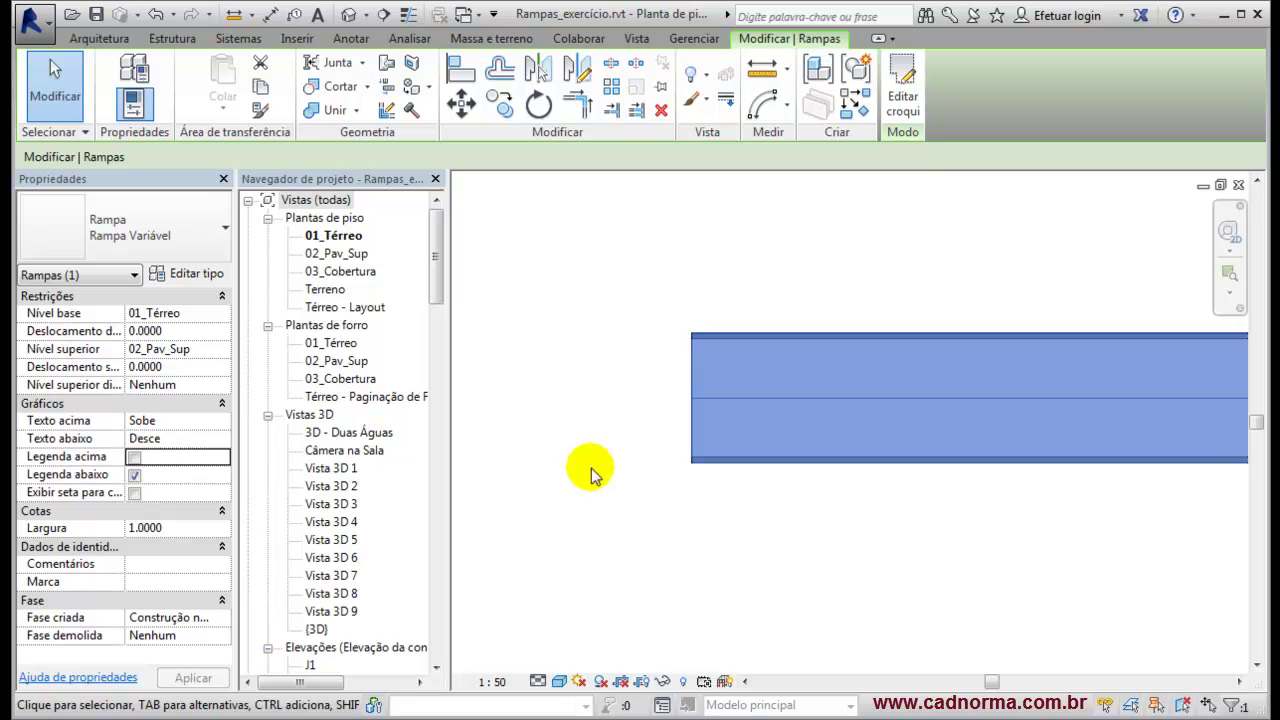
click(134, 457)
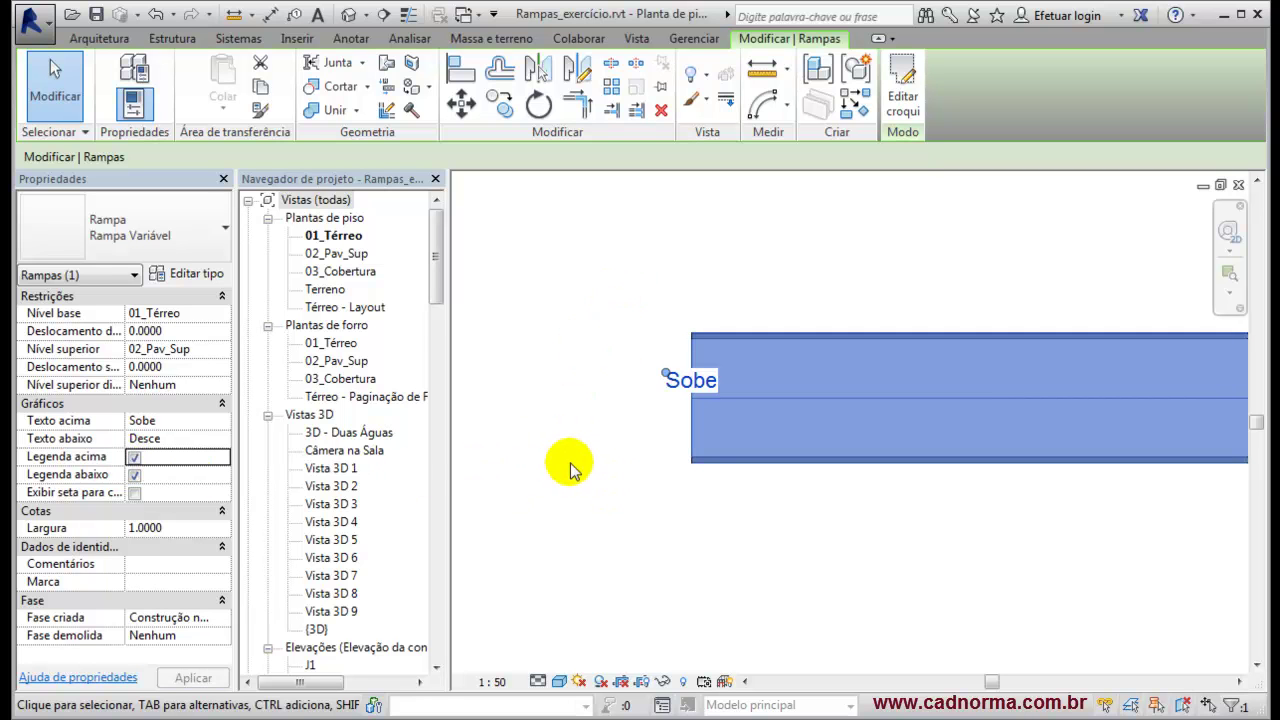
Show the ramp's up arrow in all views and move the Sobe label just outside the ramp's west end.
click(134, 493)
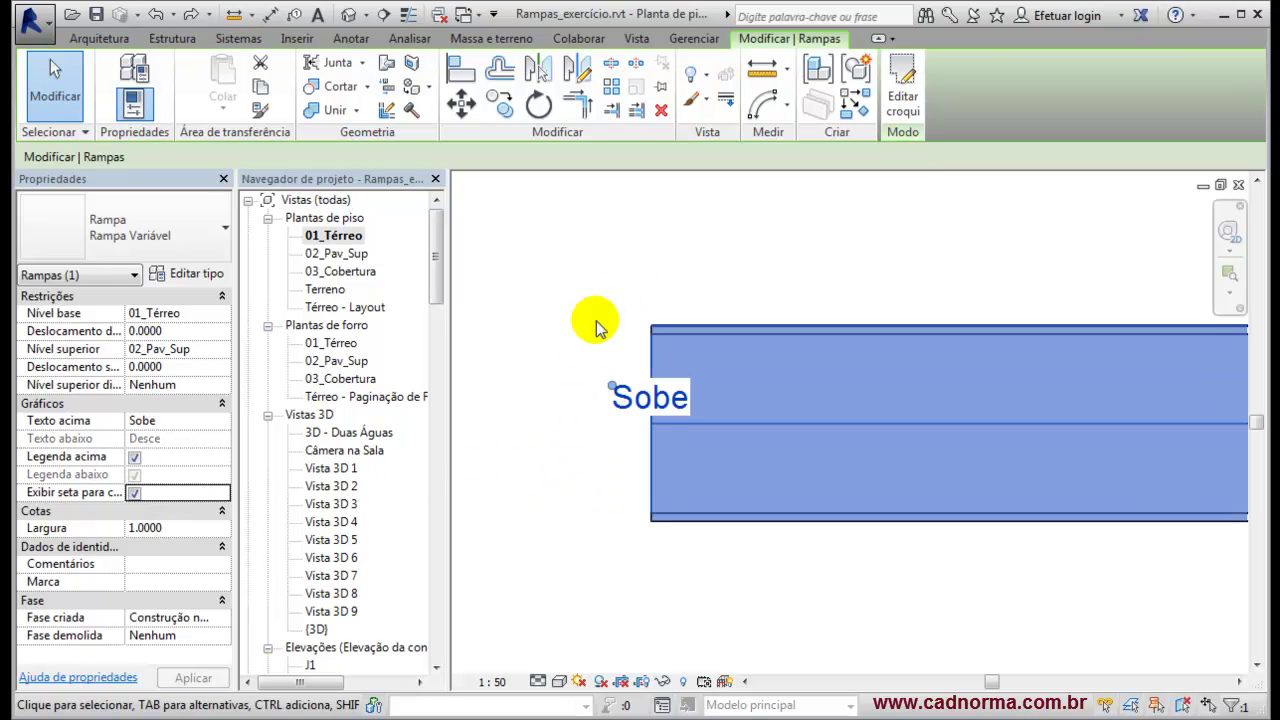
drag(612, 388, 553, 412)
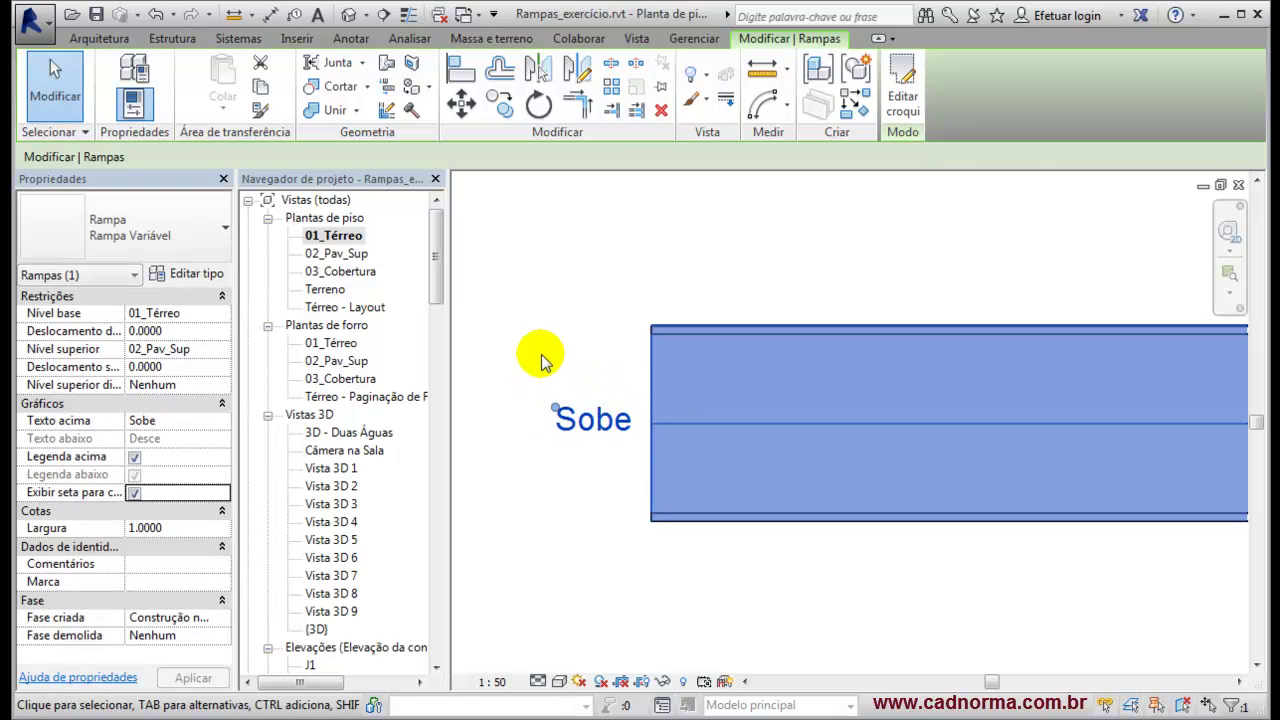
click(541, 355)
In the 02_Pav_Sup floor plan, move the Desce label just outside the ramp's east end.
middle_click(1130, 372)
middle_click(1130, 372)
scroll(1115, 372, up, 2)
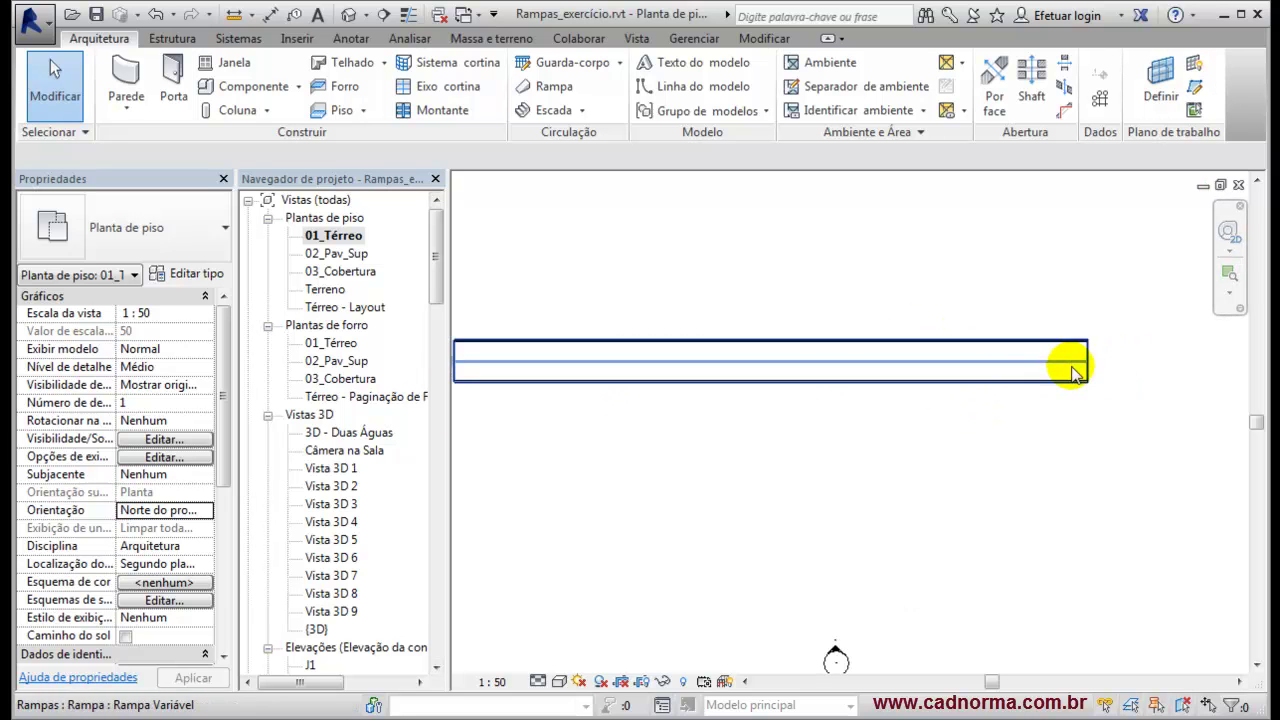
double_click(337, 254)
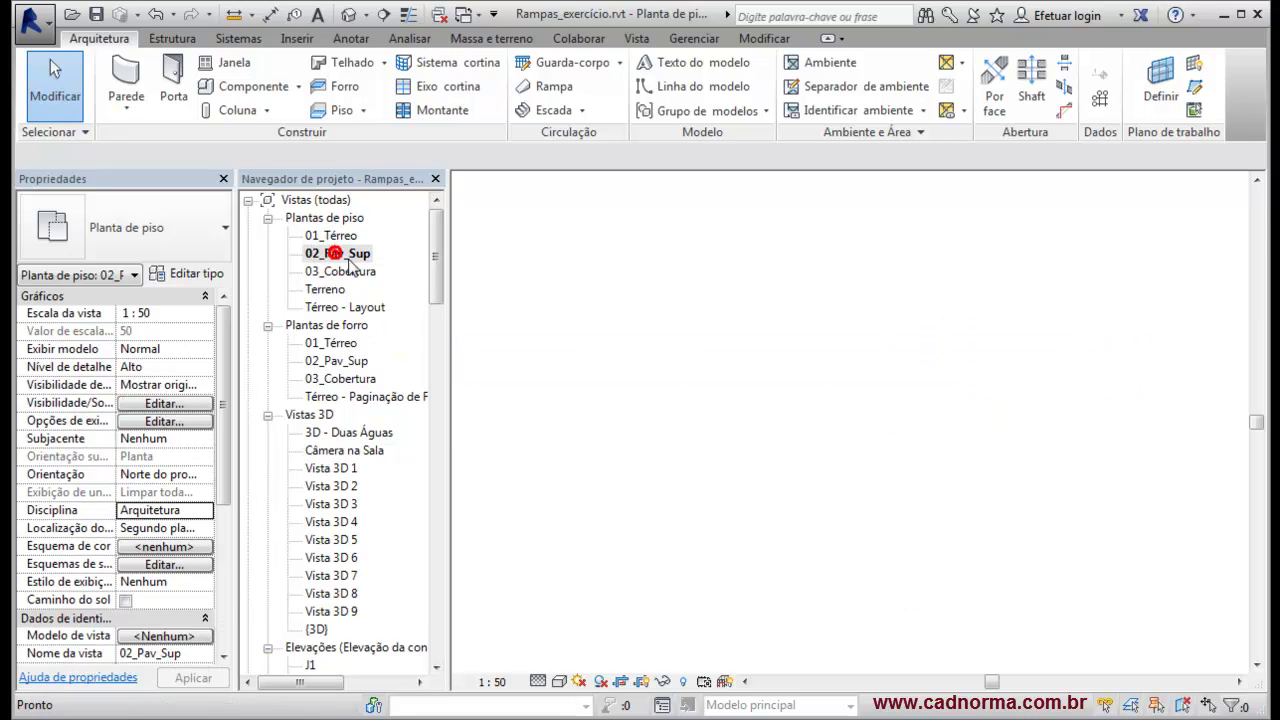
scroll(958, 535, up, 8)
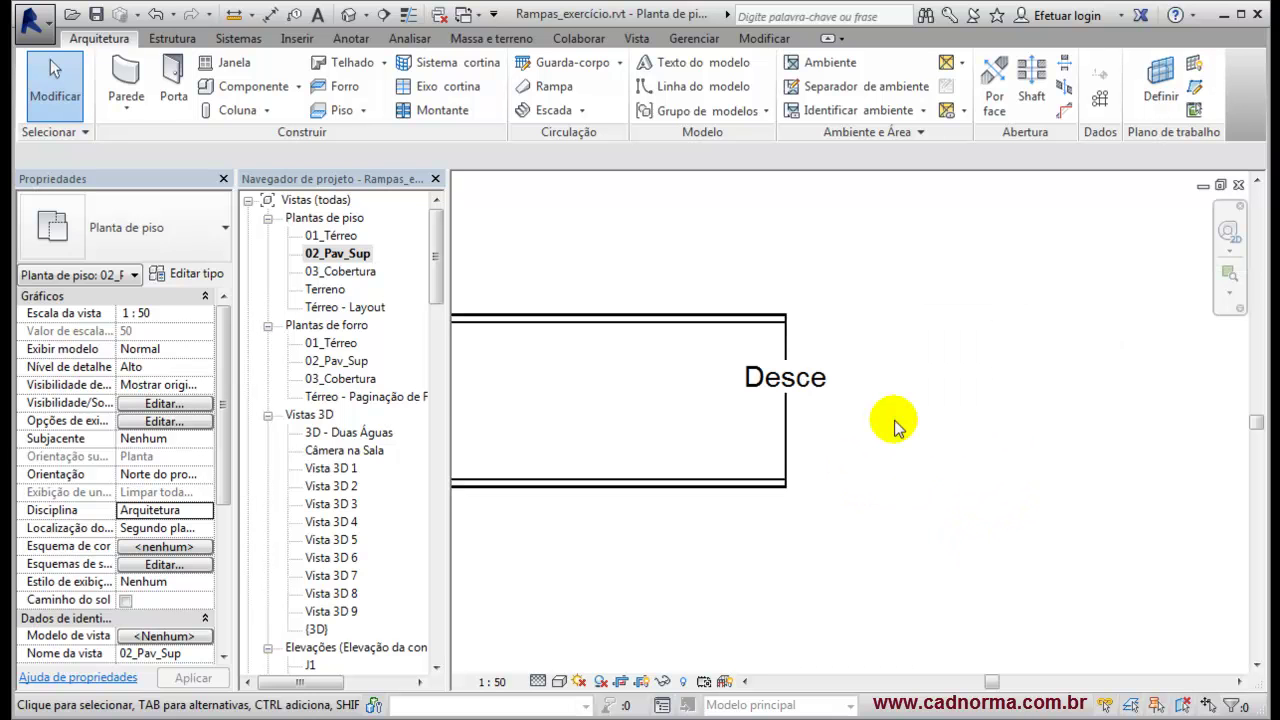
click(745, 380)
drag(745, 375, 812, 398)
click(827, 342)
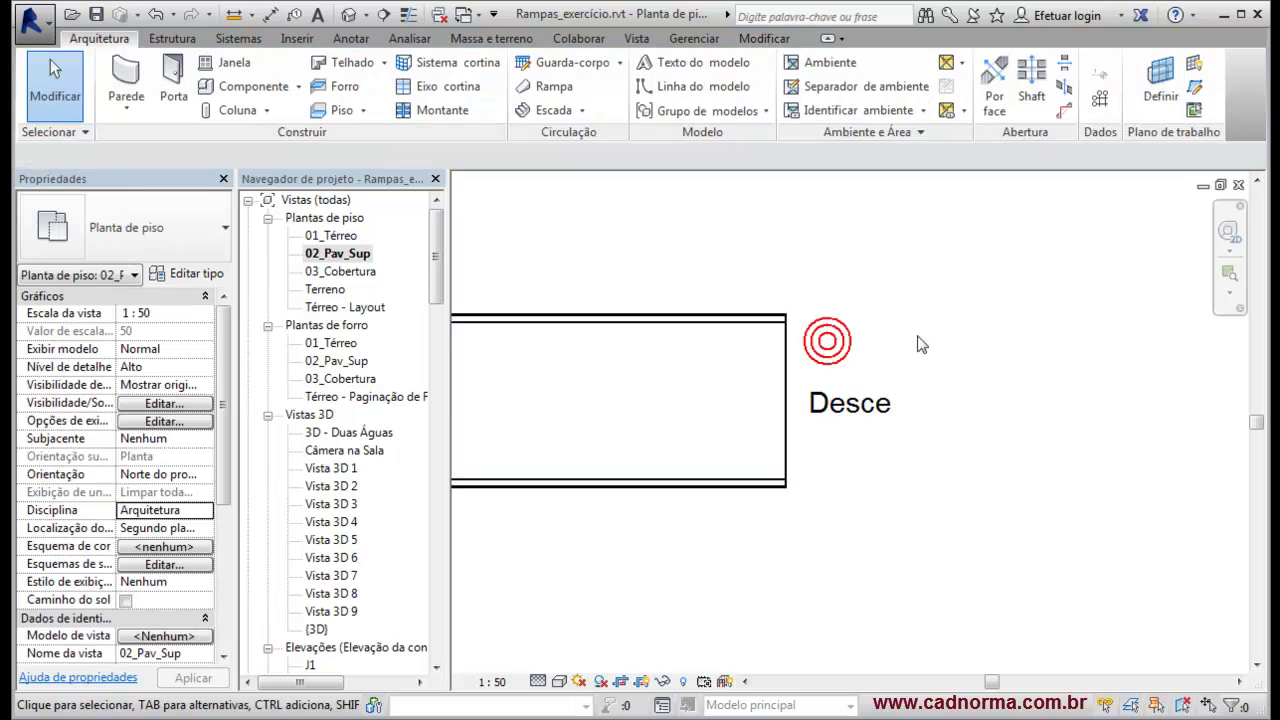
Try showing the up arrow in all views for the ramp in 02_Pav_Sup, then switch the option off again.
scroll(925, 400, down, 5)
scroll(928, 410, up, 3)
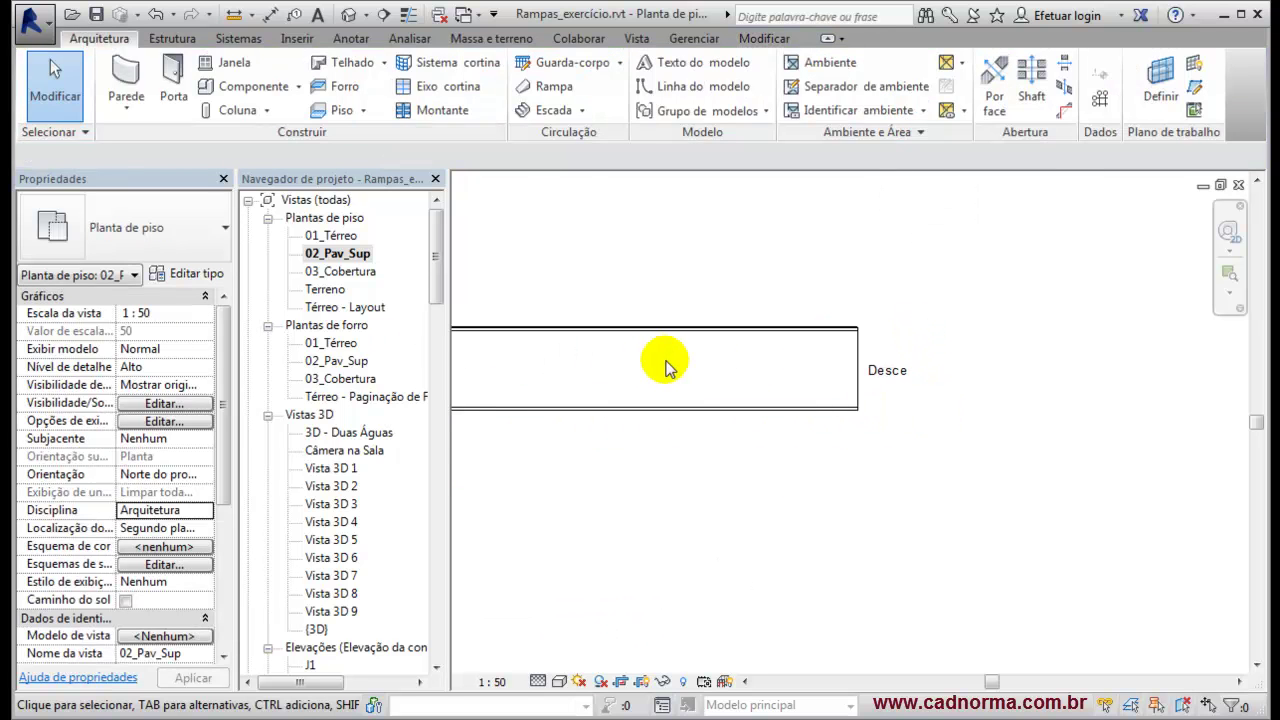
click(862, 362)
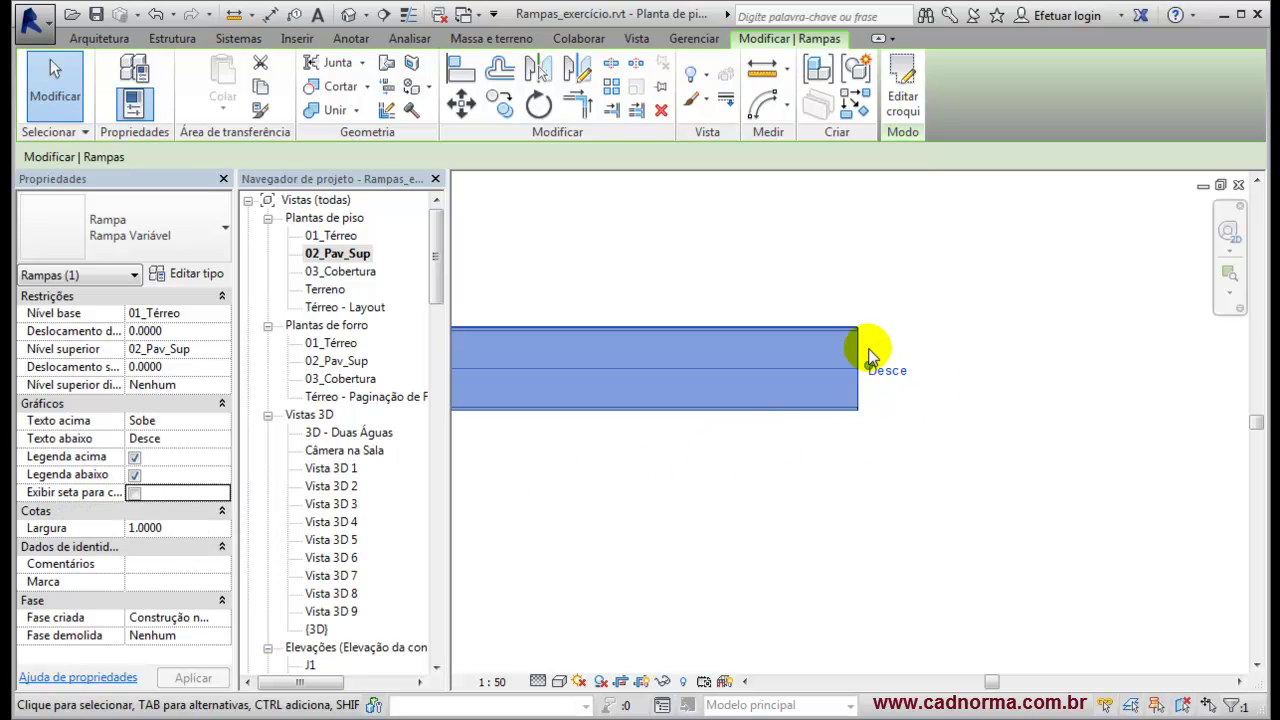
click(134, 493)
click(198, 679)
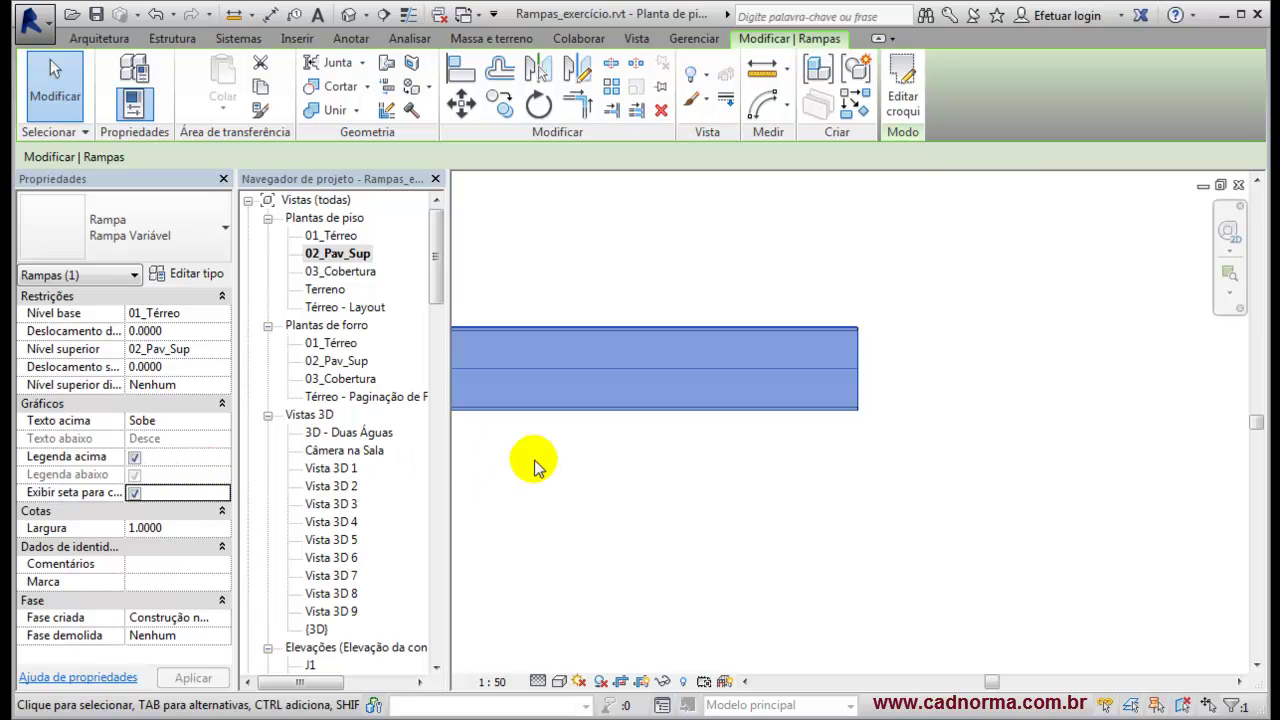
click(135, 493)
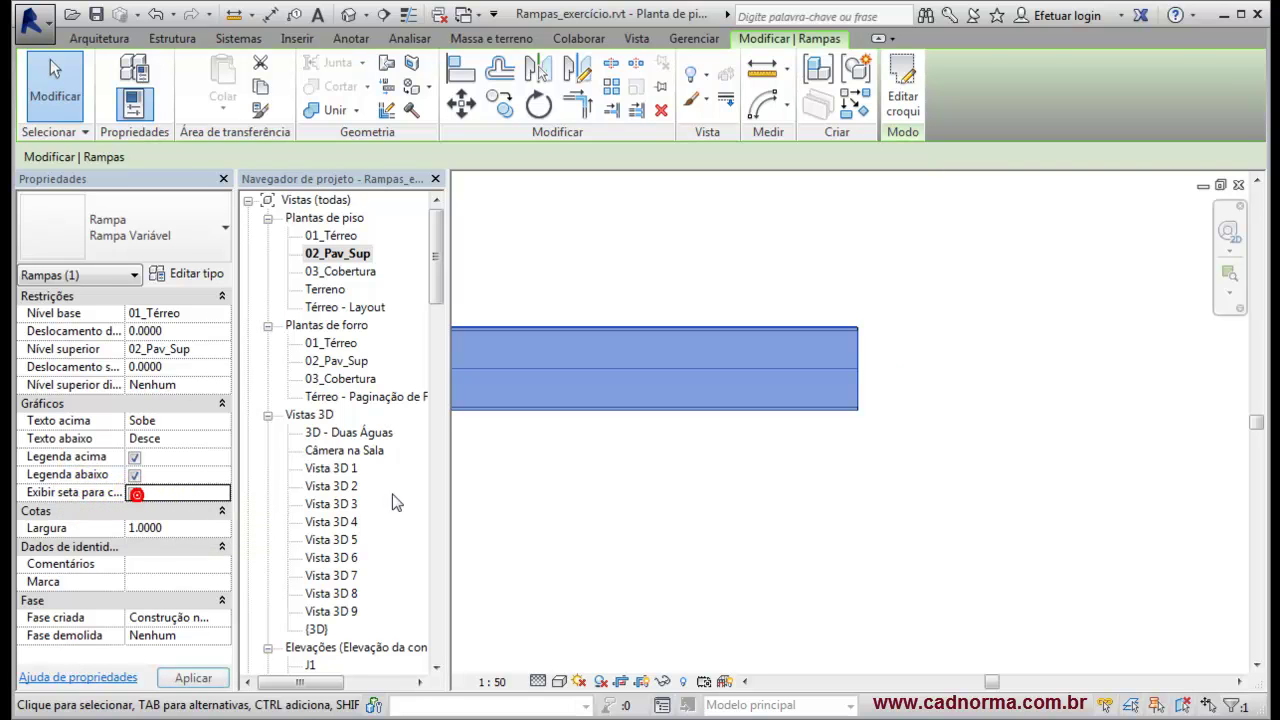
click(611, 478)
Extend the west edge of the 02_Pav_Sup crop region until it includes the whole ramp.
scroll(1000, 490, down, 2)
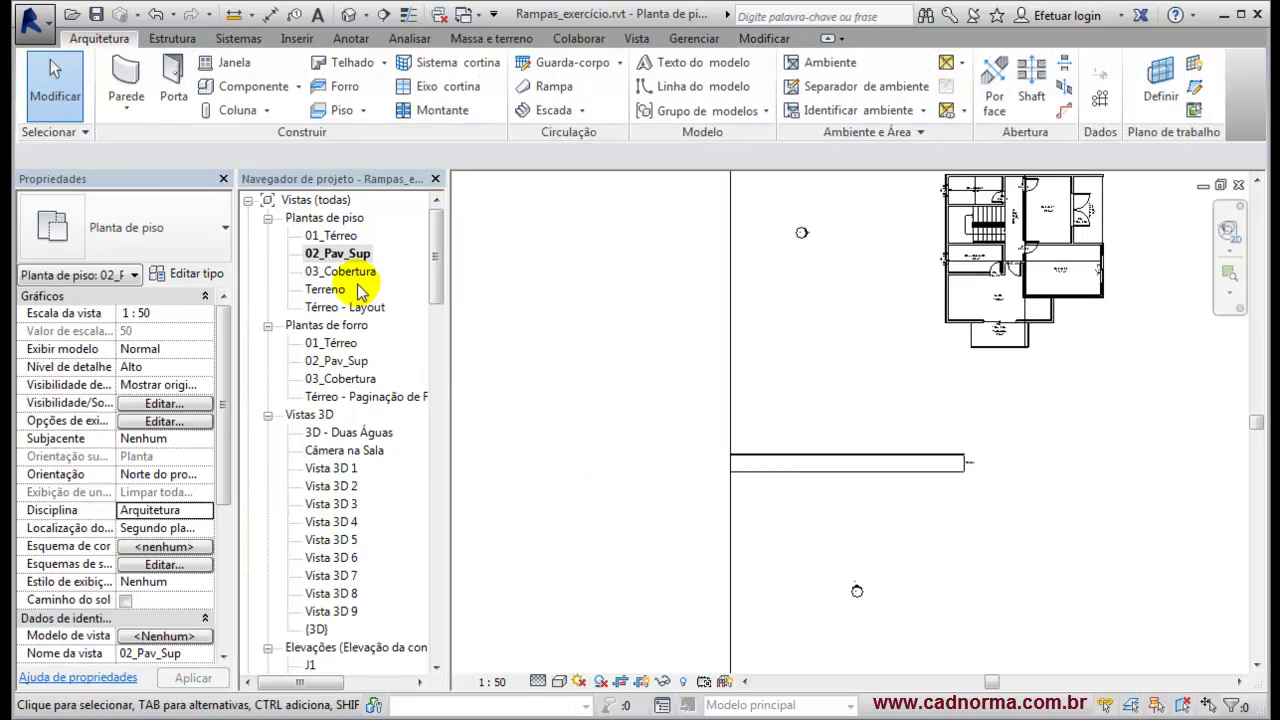
click(730, 326)
drag(730, 400, 569, 400)
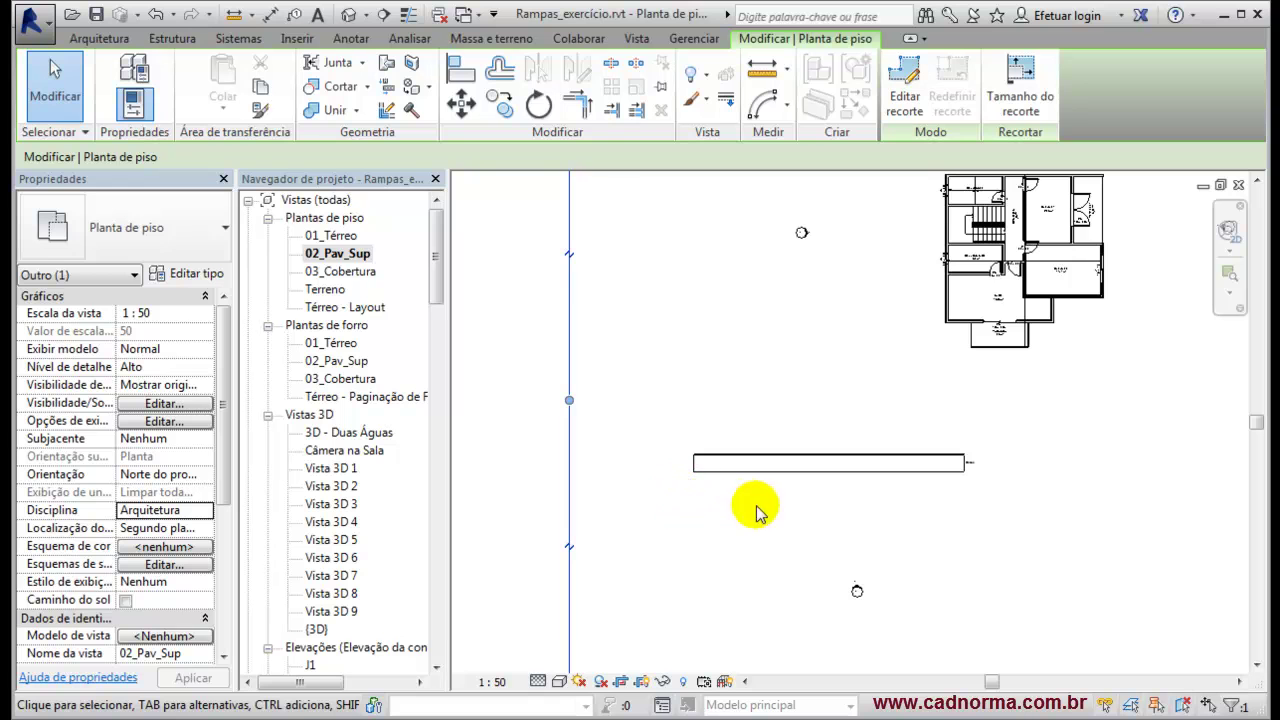
Enable showing the up arrow in all views for the ramp in 02_Pav_Sup and check the label at its west end.
scroll(749, 486, up, 5)
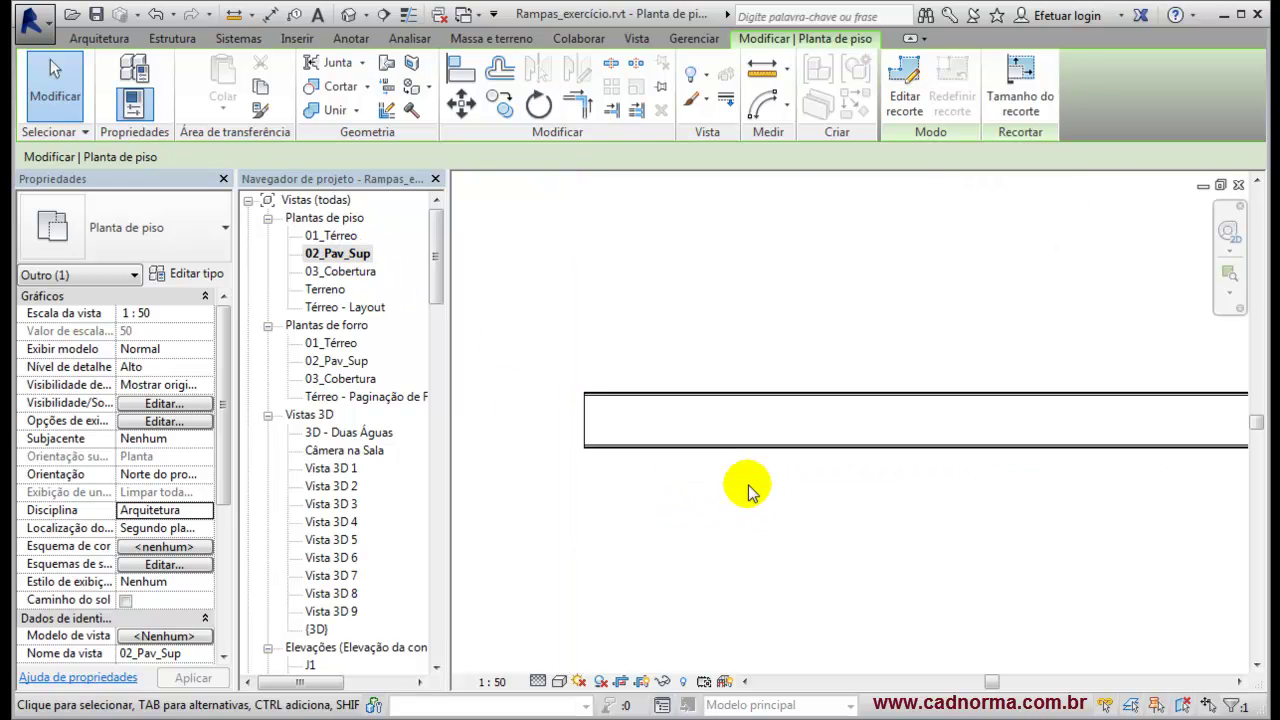
click(590, 415)
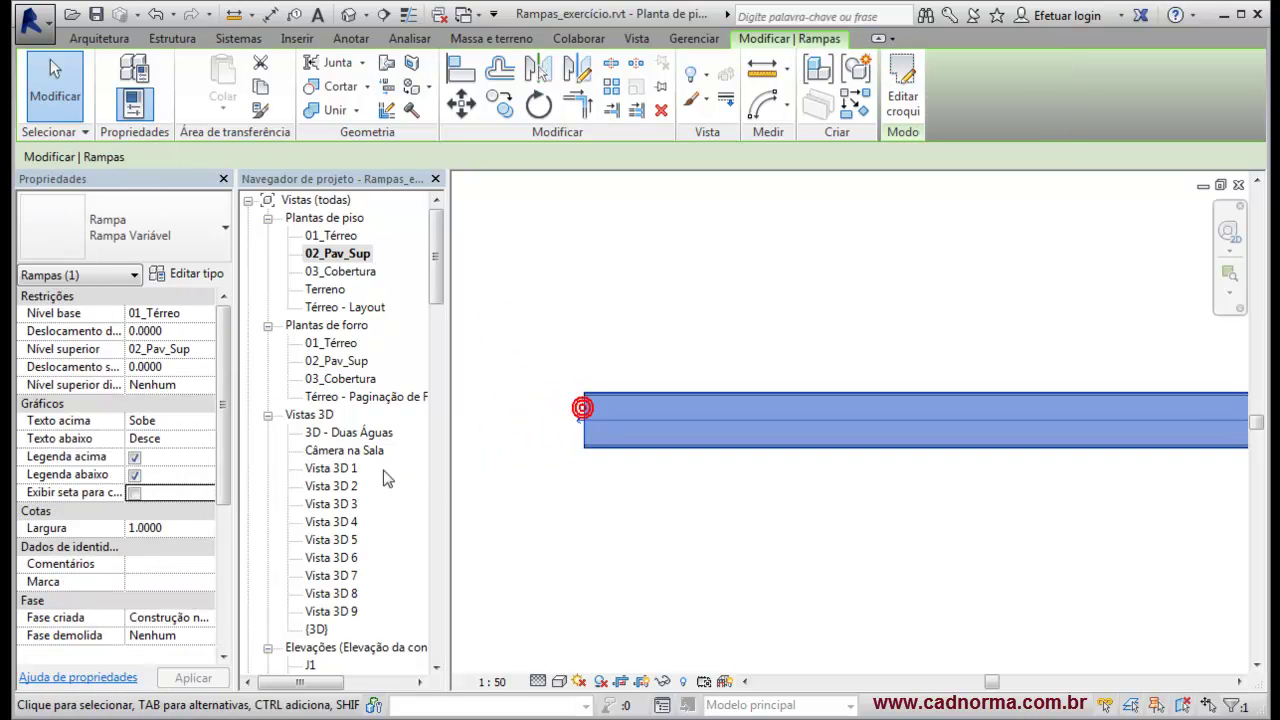
click(134, 493)
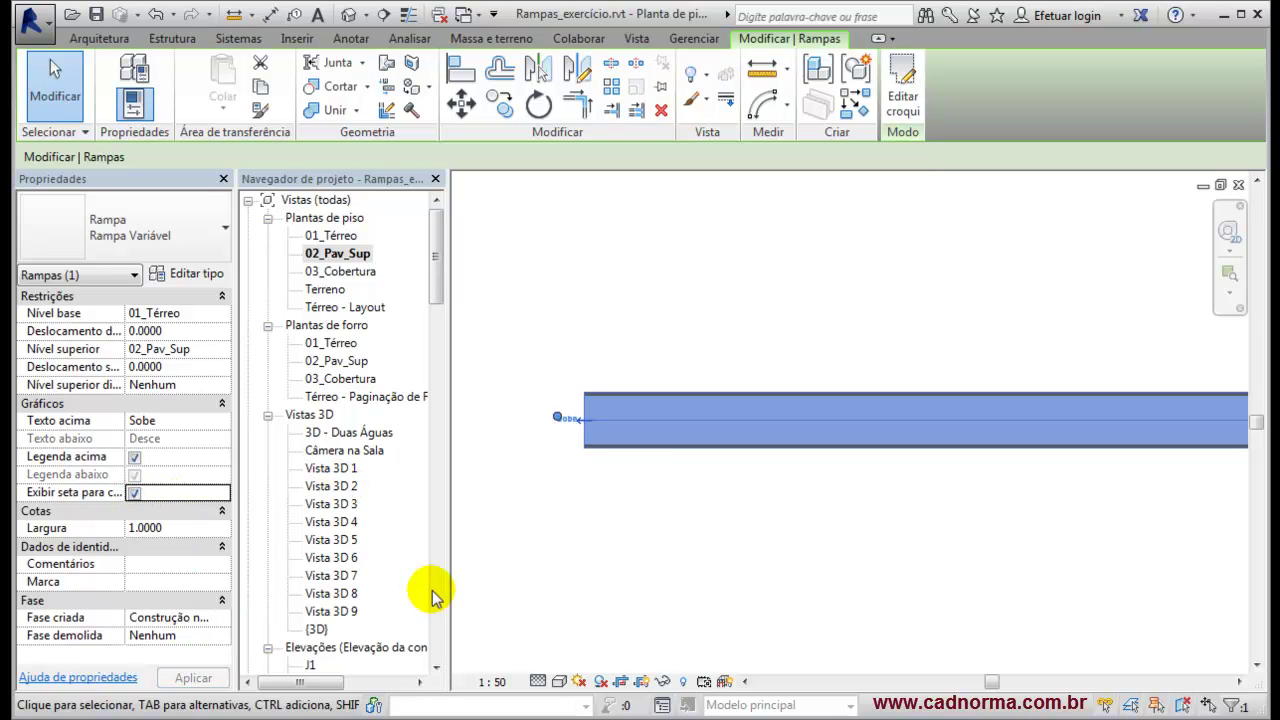
click(1060, 357)
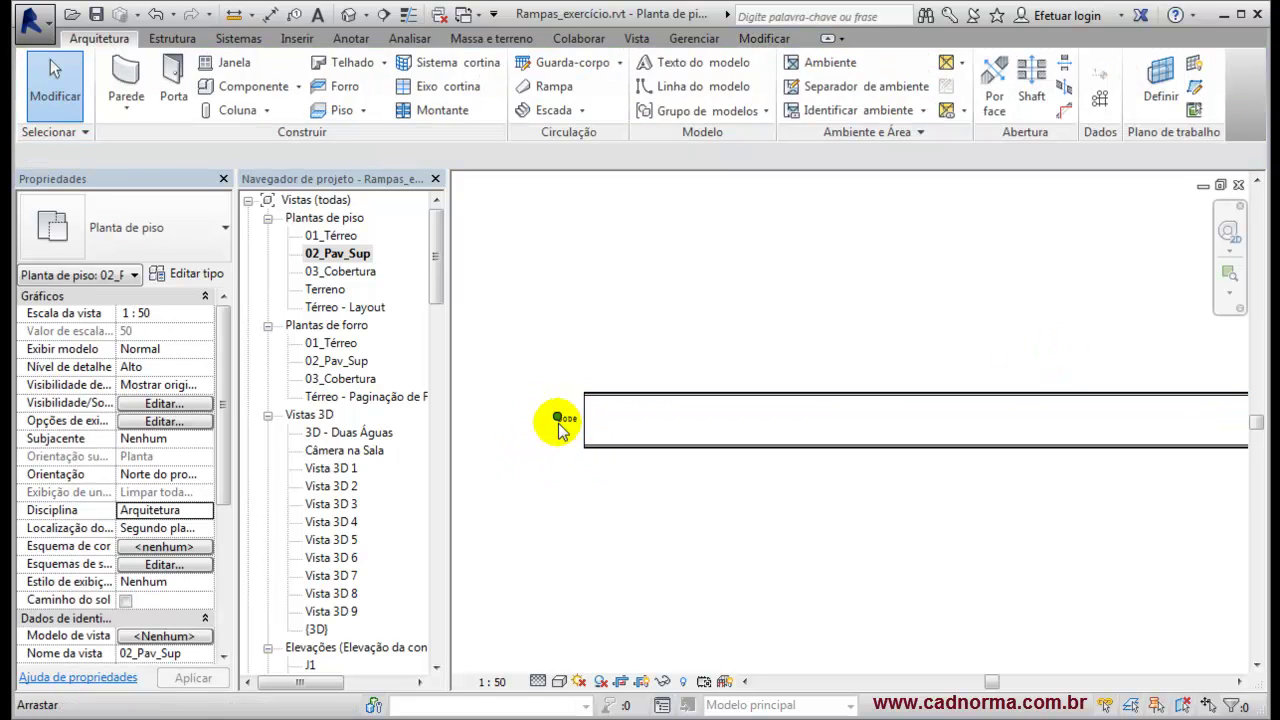
scroll(565, 422, up, 3)
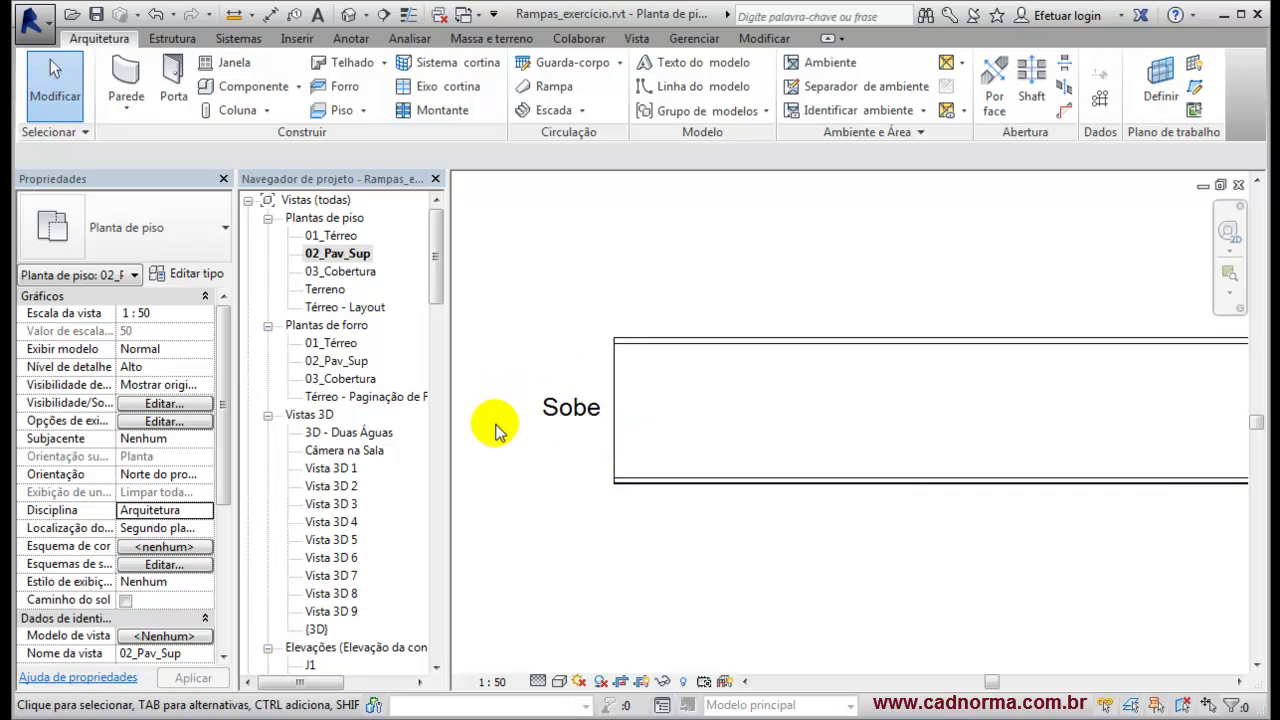
Set the ramp's width to 2 in the 01_Térreo floor plan.
double_click(333, 235)
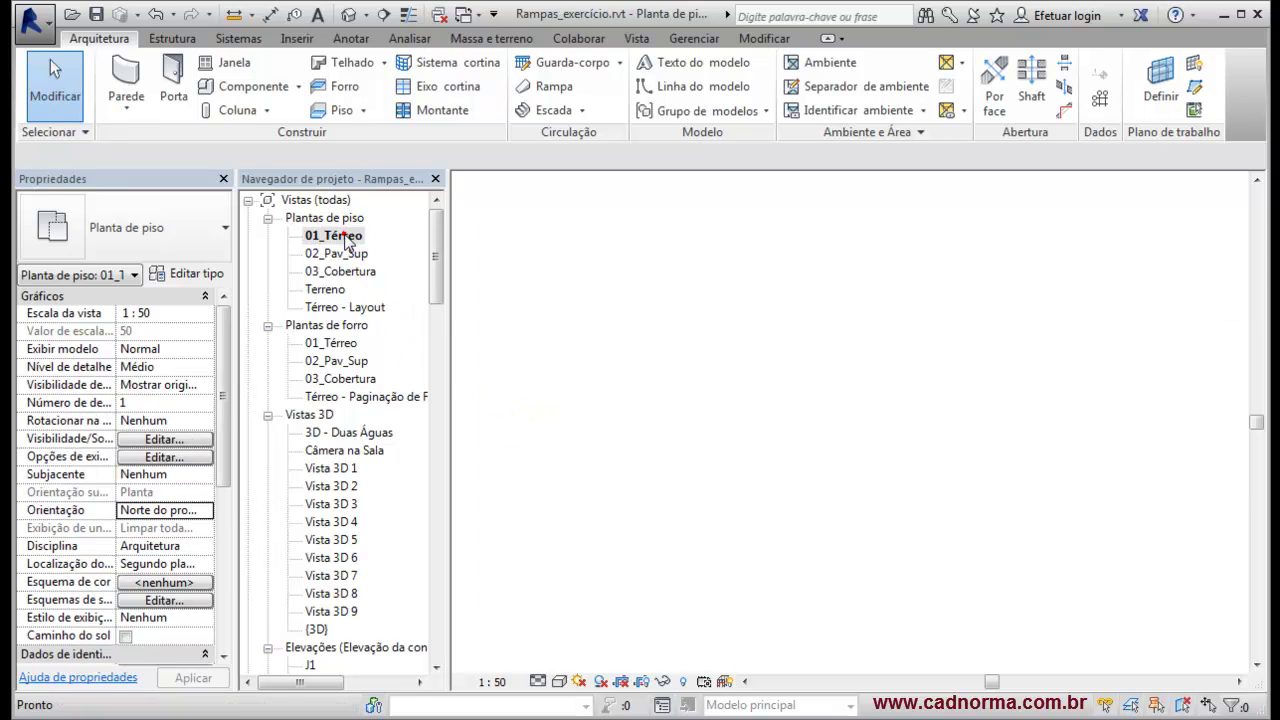
scroll(529, 409, up, 2)
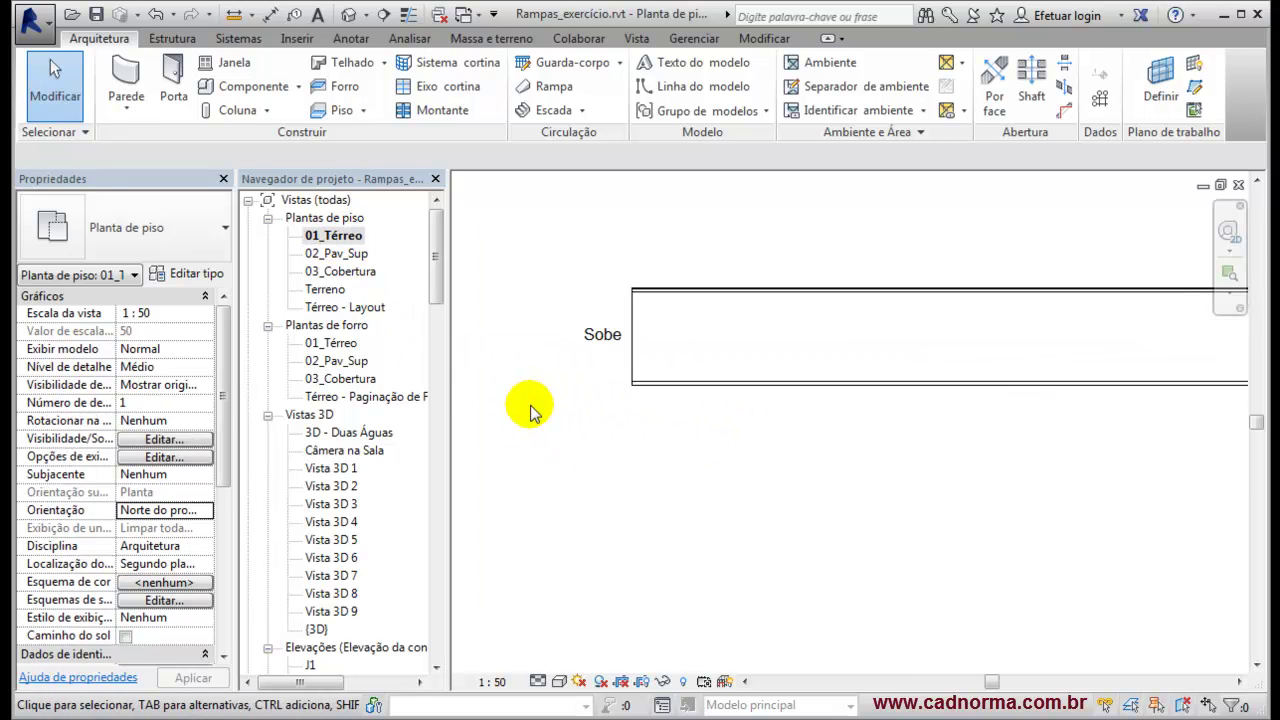
scroll(600, 414, down, 4)
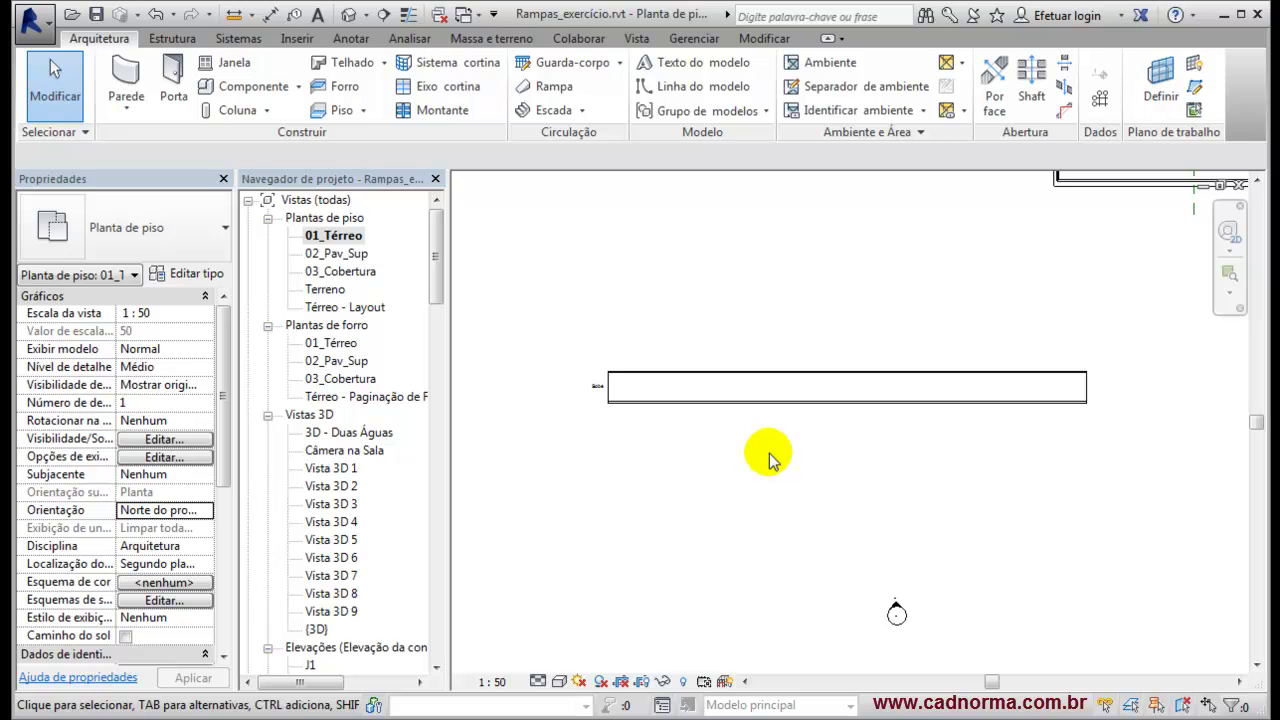
scroll(651, 389, up, 2)
click(571, 381)
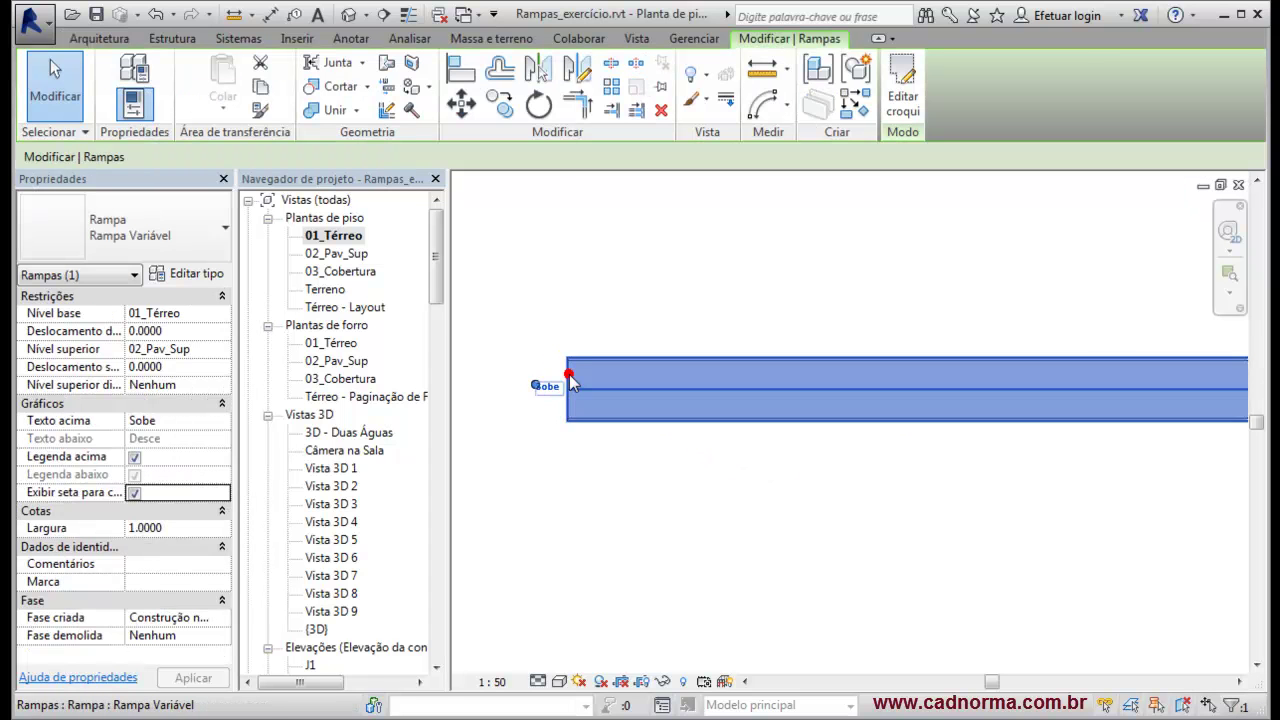
double_click(188, 528)
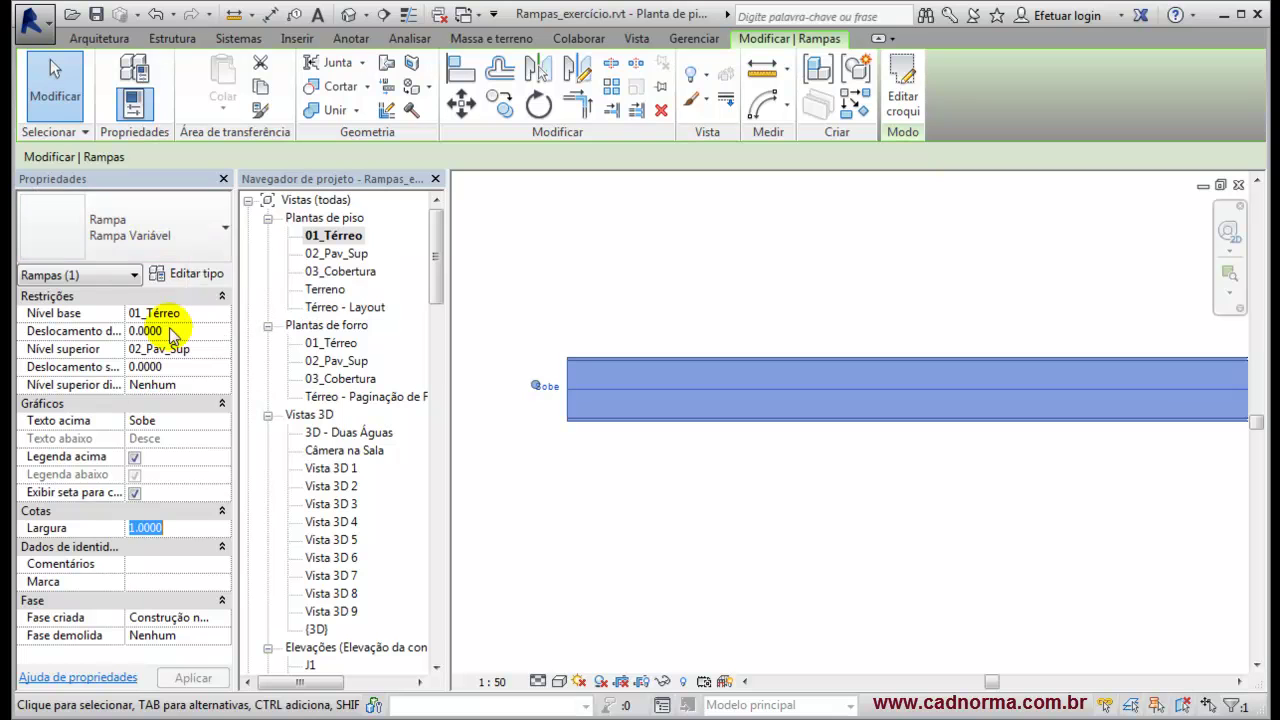
text(2)
click(193, 679)
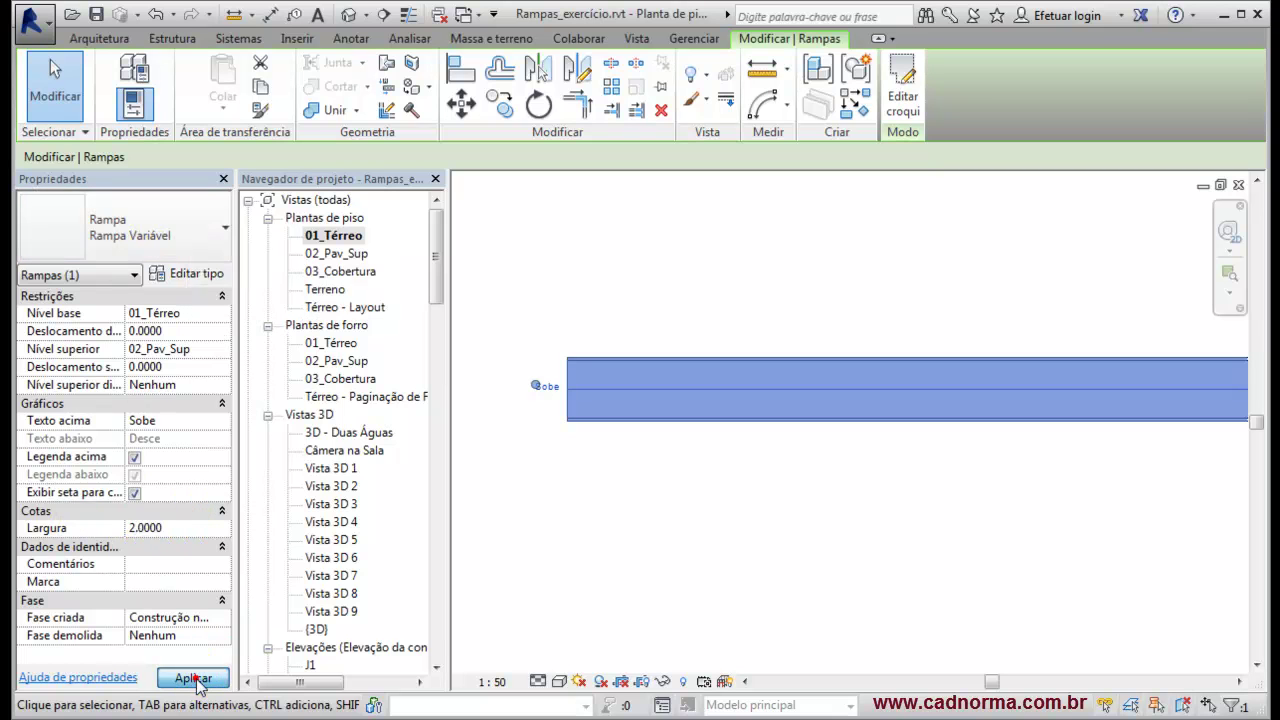
Inspect the widened ramp in the 01_Térreo floor plan, checking its width property and its position relative to the house.
click(503, 480)
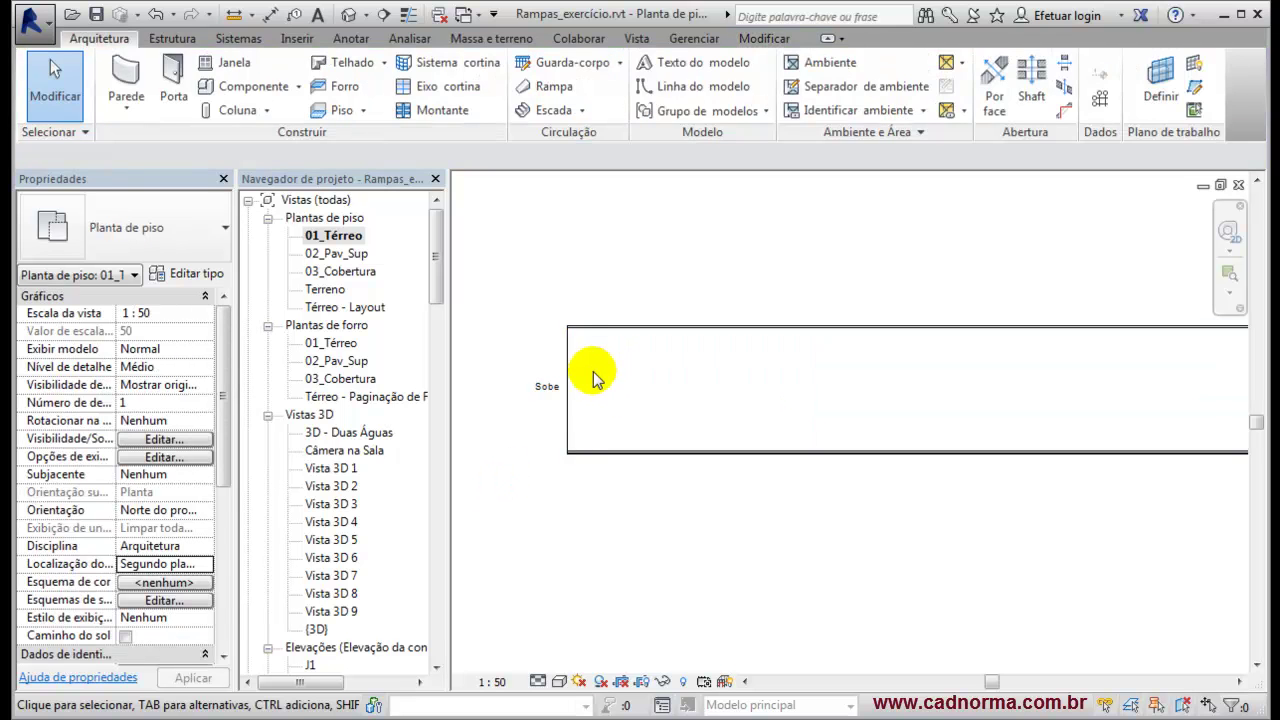
click(570, 356)
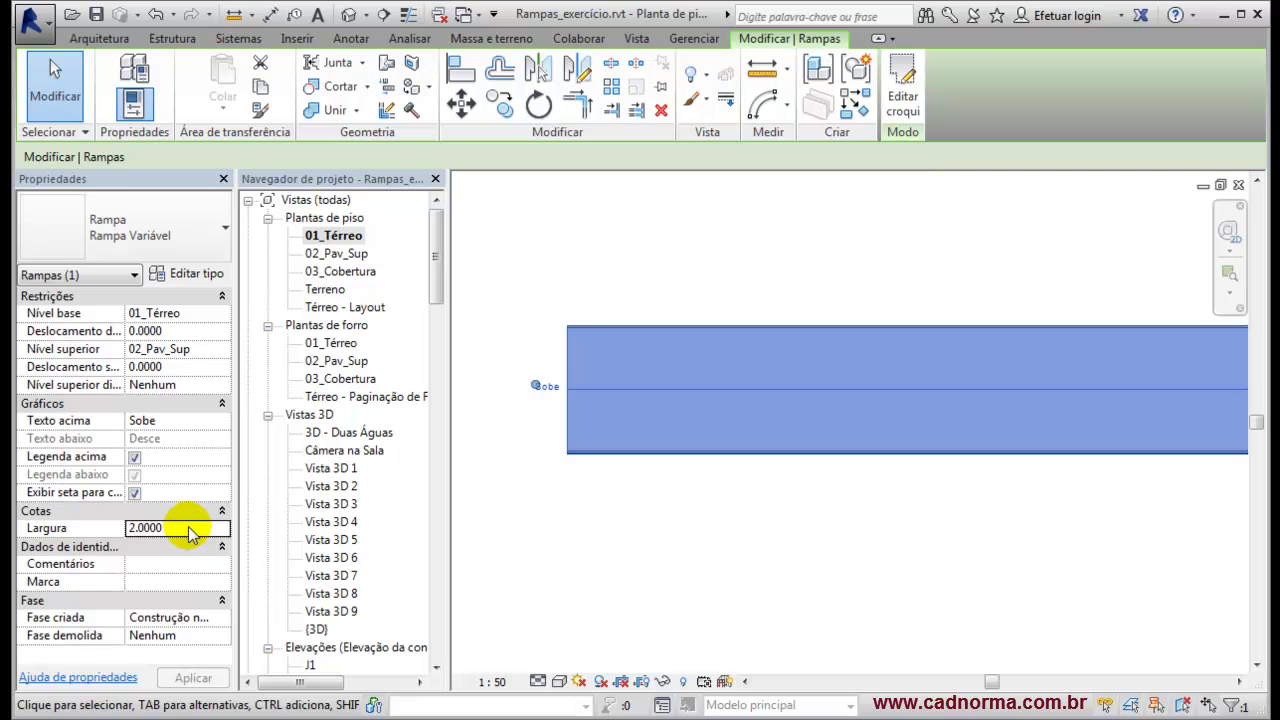
click(546, 500)
scroll(543, 506, down, 3)
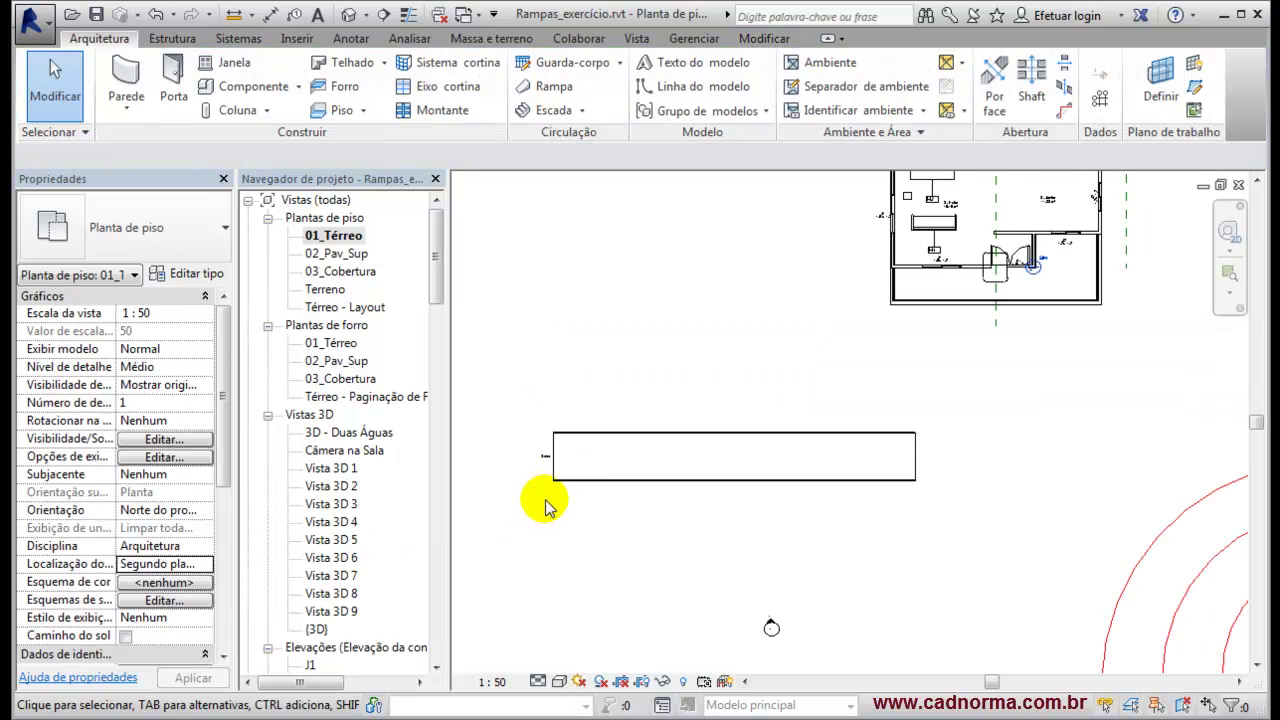
scroll(660, 405, up, 2)
middle_drag(694, 424, 736, 390)
scroll(660, 440, up, 2)
scroll(680, 428, down, 3)
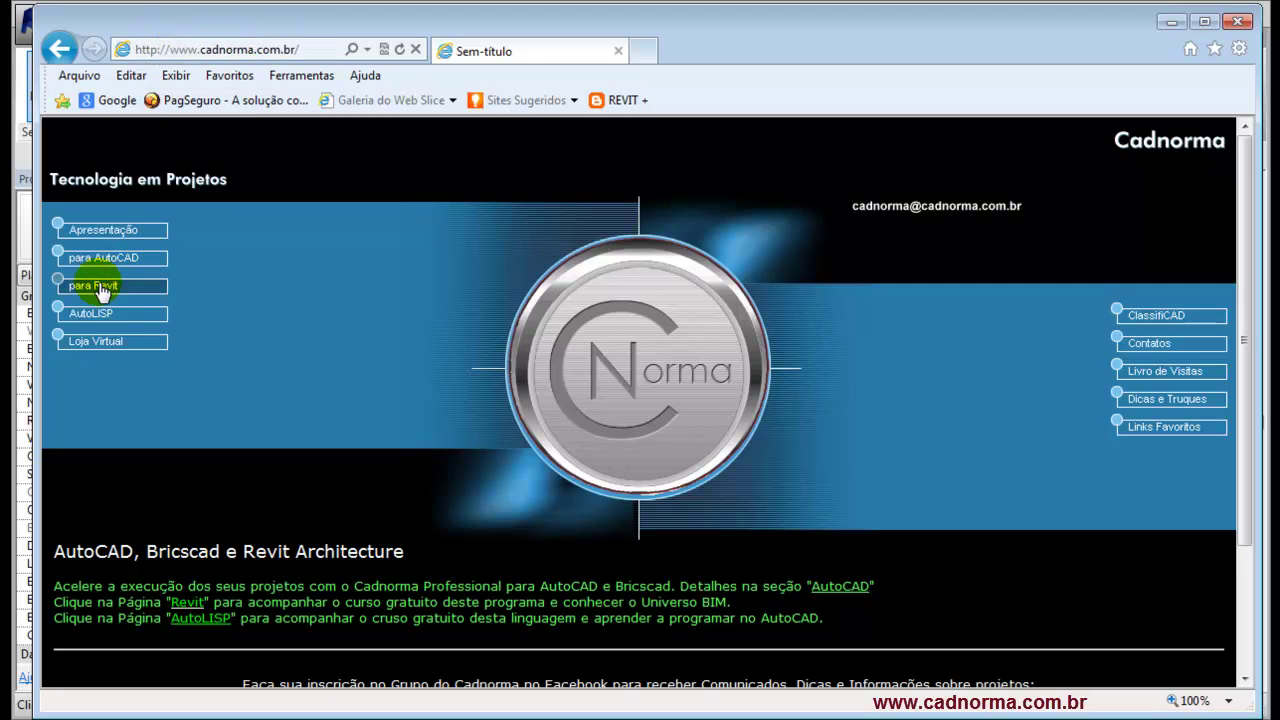
Switch to the Cadnorma website in Internet Explorer, open its Revit page and view the lessons under E1: Paredes.
click(80, 288)
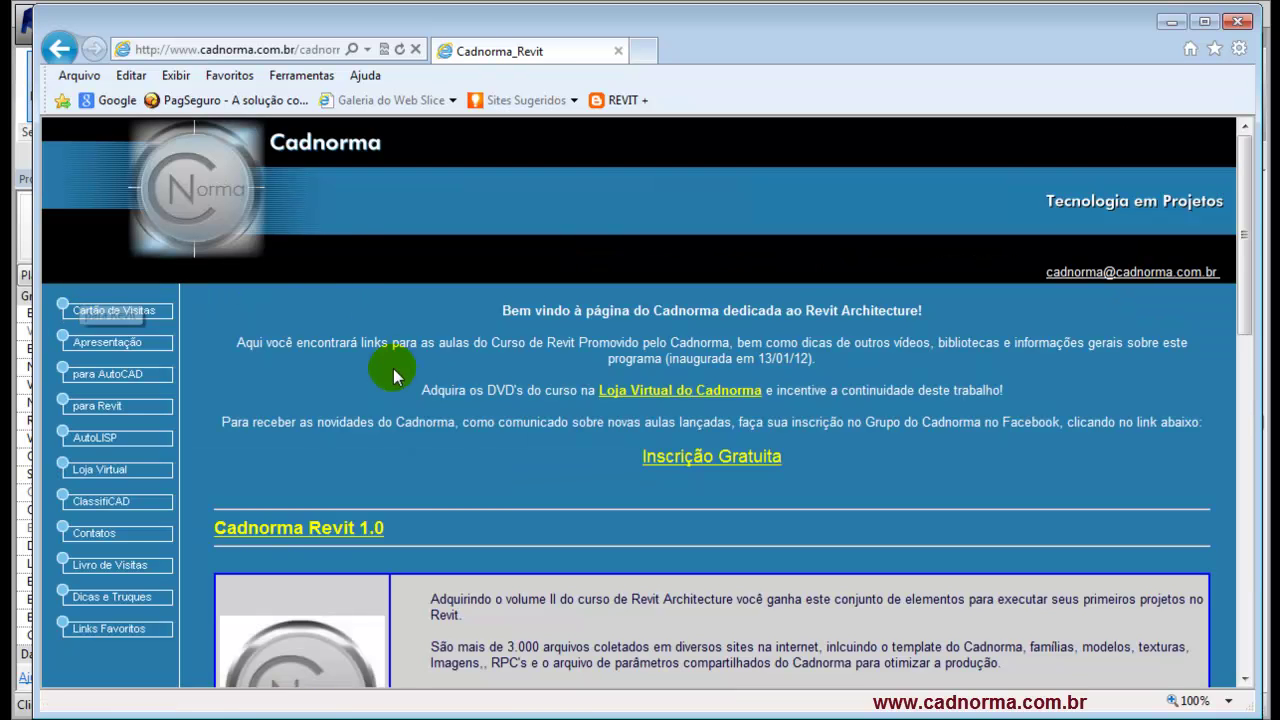
scroll(450, 445, down, 8)
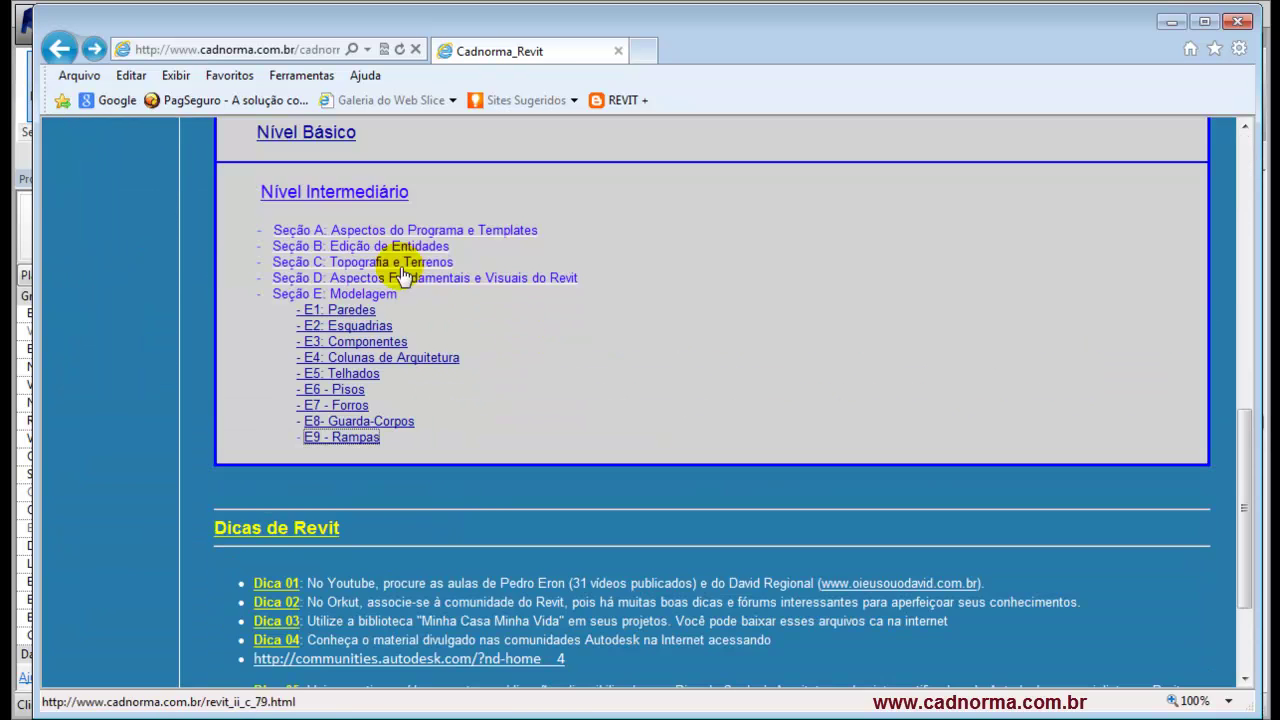
click(350, 311)
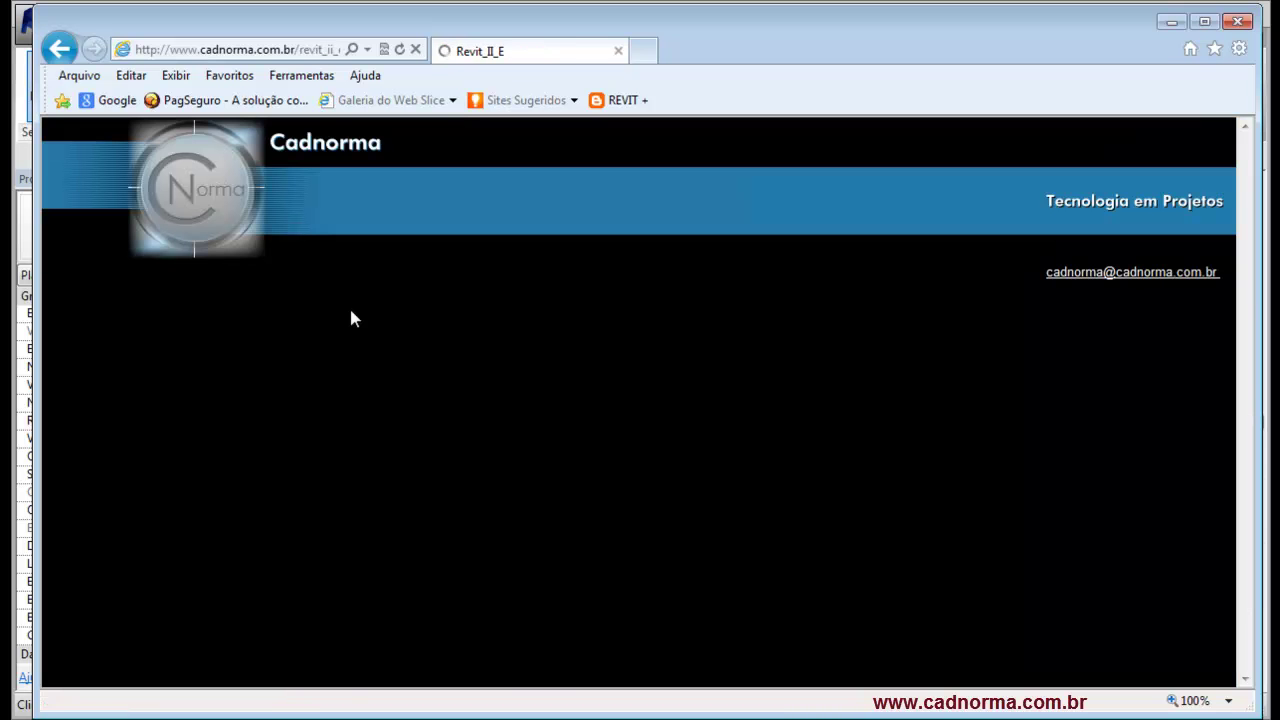
scroll(560, 380, down, 3)
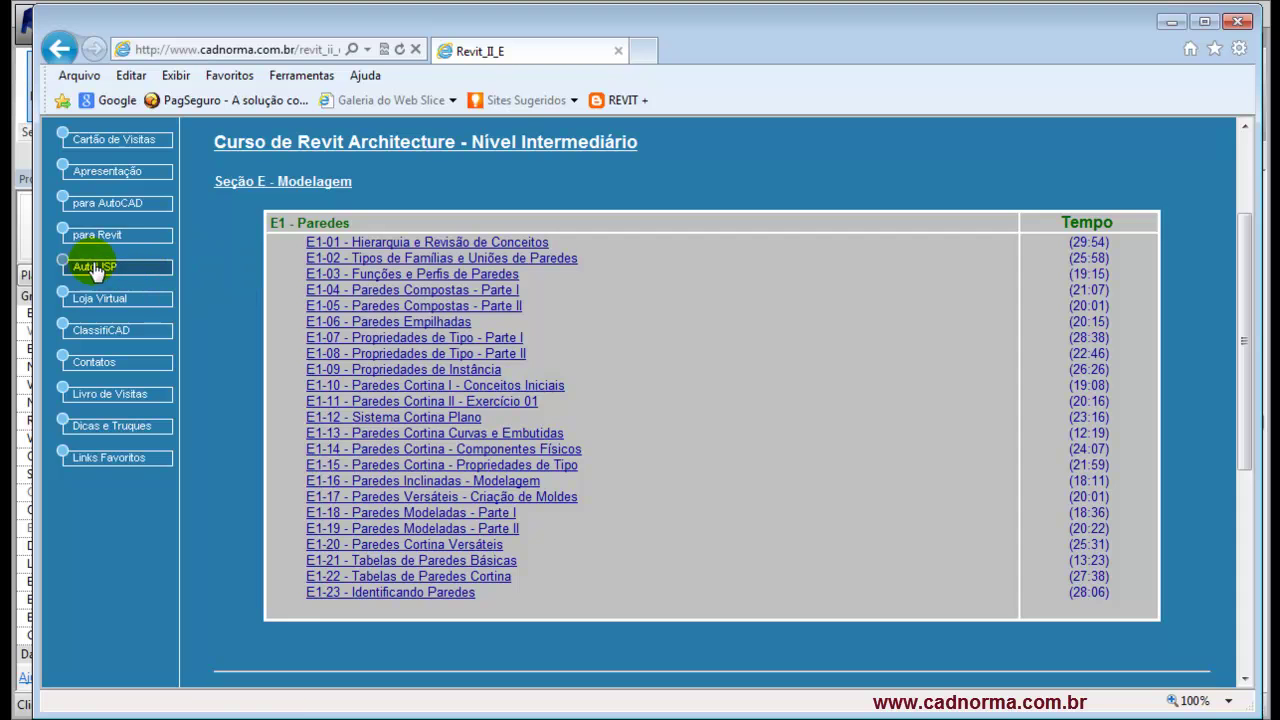
Open the Cadnorma site's AutoCAD page and review the Cadnorma Professional features and purchase options.
click(105, 206)
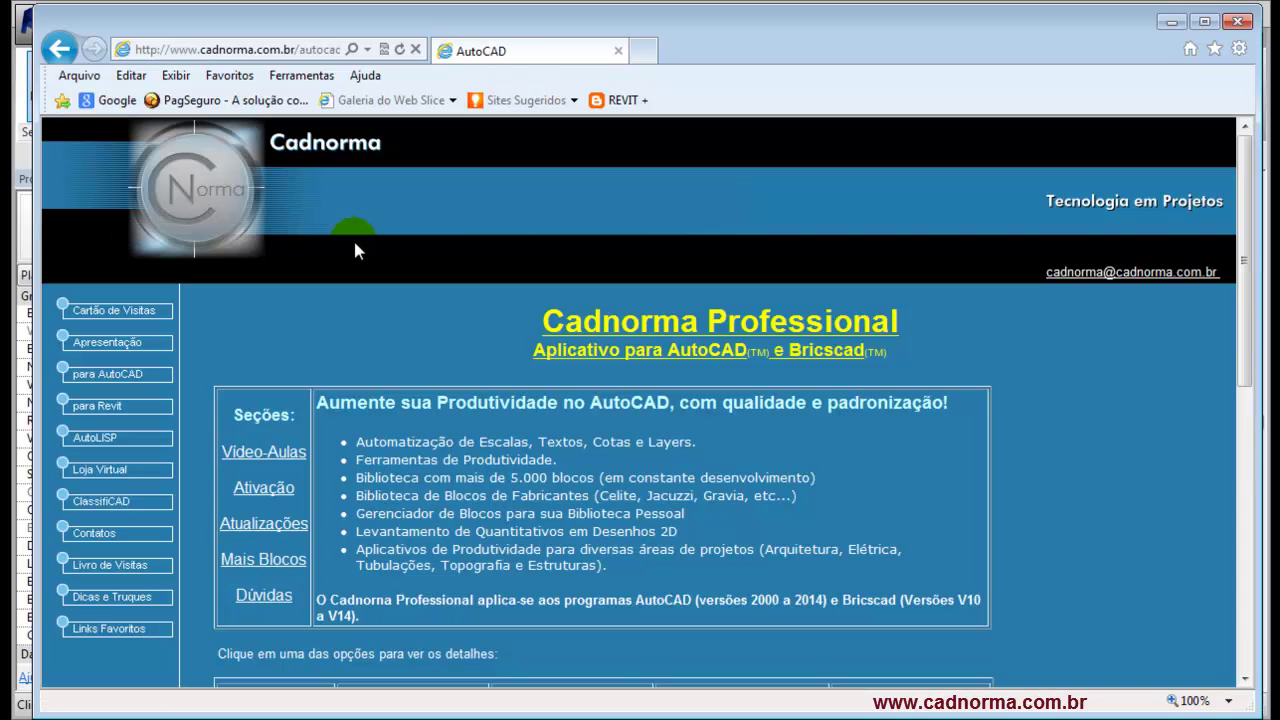
scroll(480, 268, down, 3)
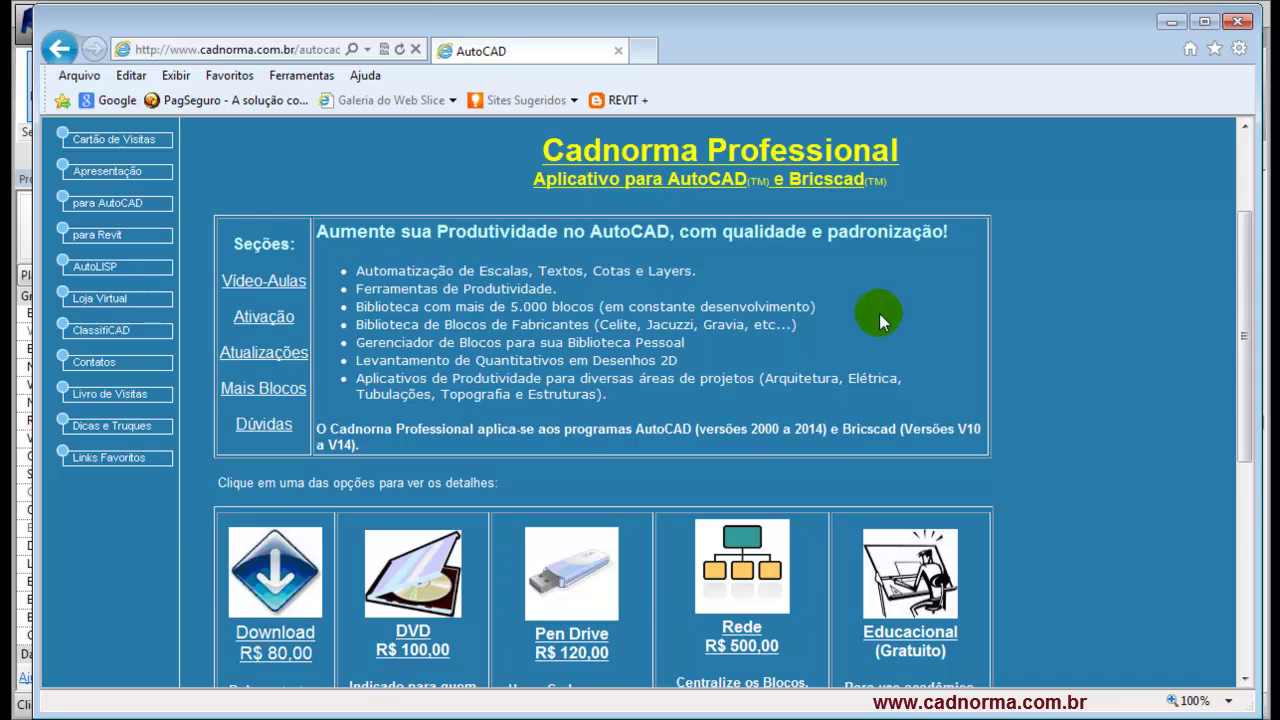
scroll(879, 313, down, 3)
scroll(877, 321, up, 2)
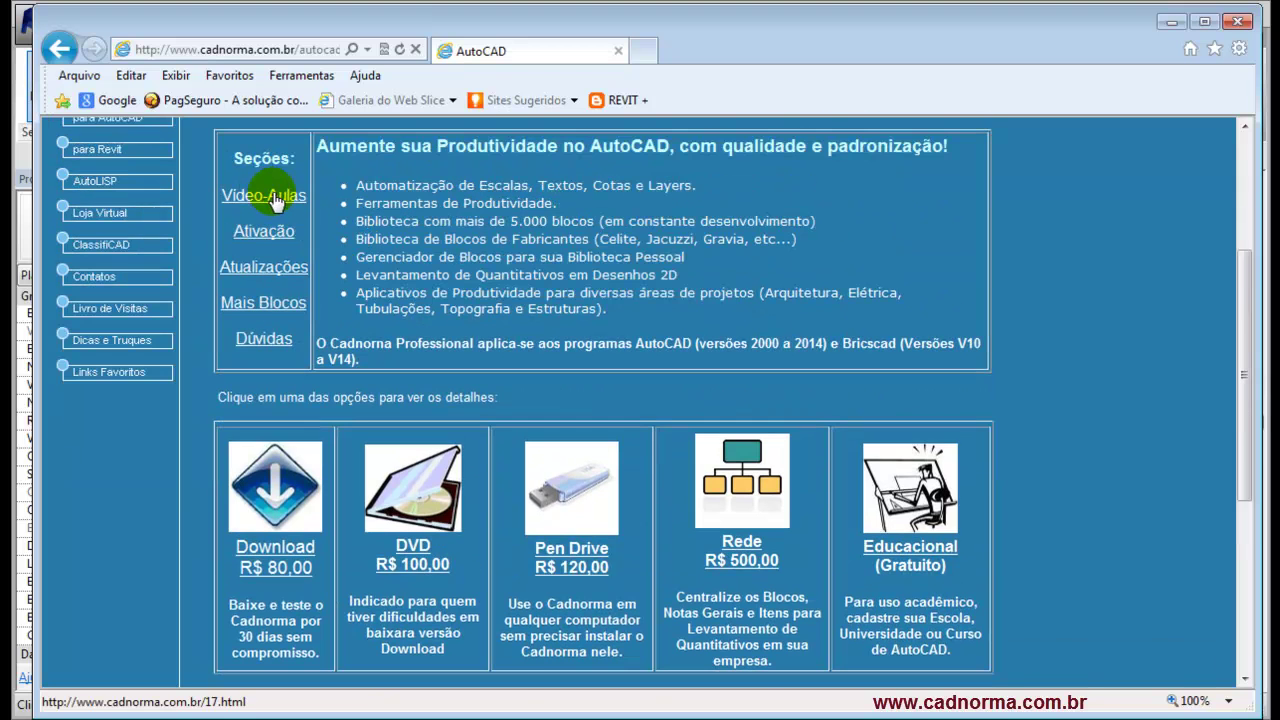
Browse the Vídeo-Aulas lesson list under Metodologia Geral, then return to the AutoCAD page.
click(276, 201)
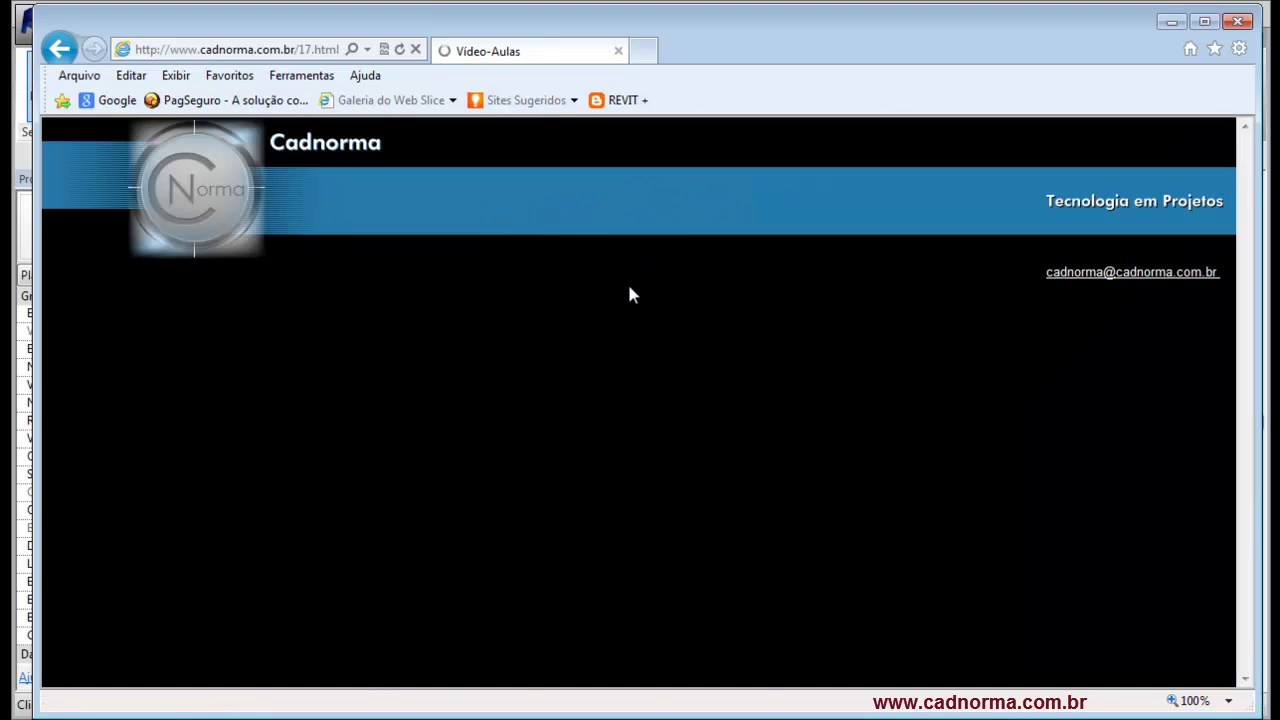
scroll(660, 370, down, 5)
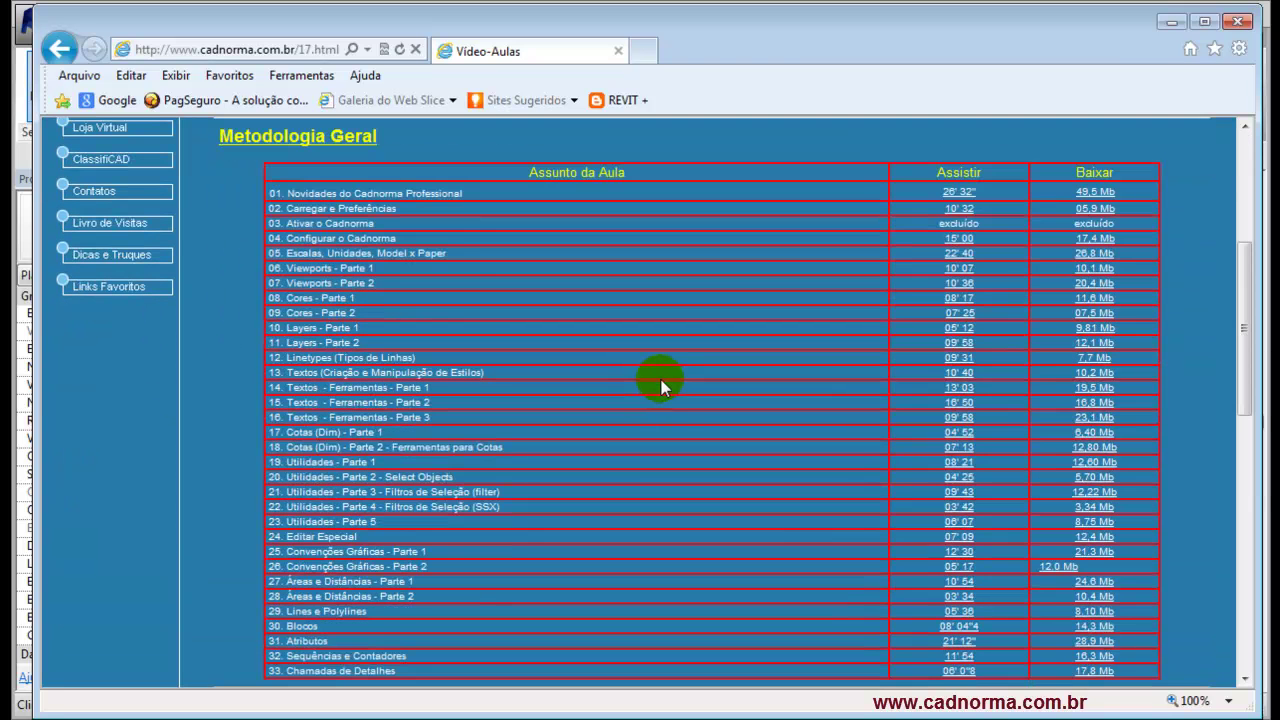
scroll(655, 380, up, 4)
scroll(631, 361, down, 1)
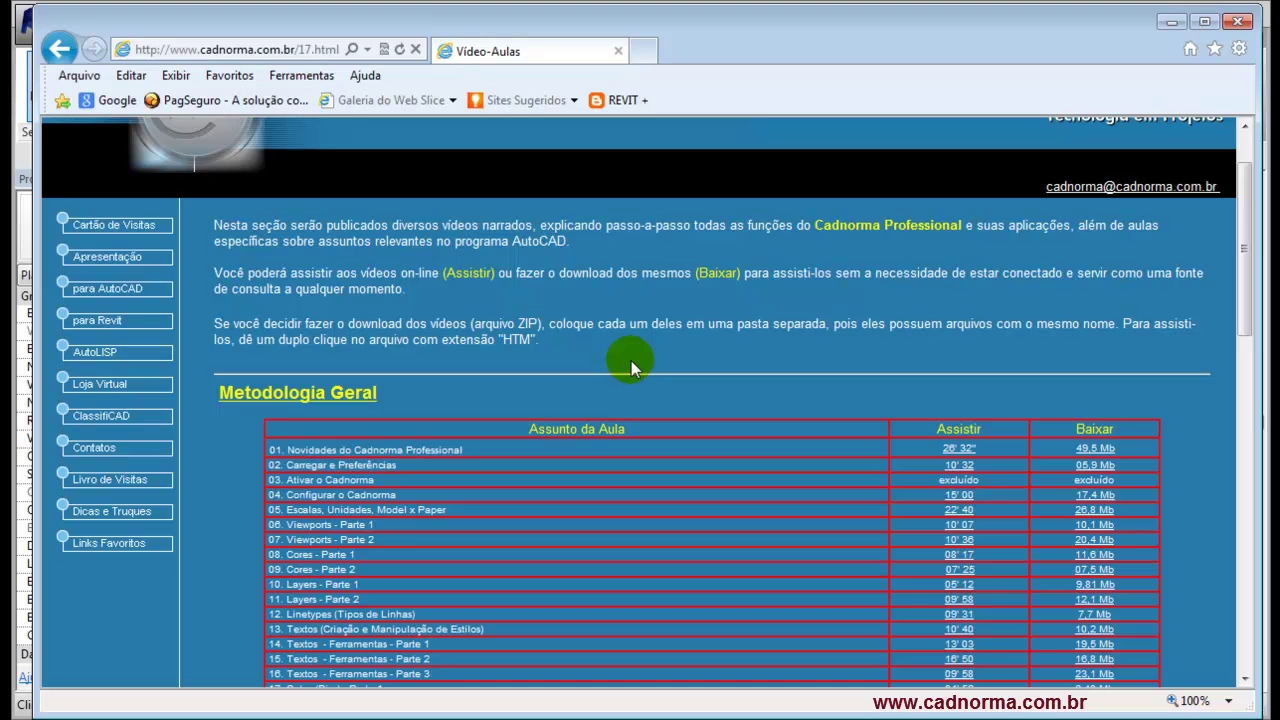
click(60, 50)
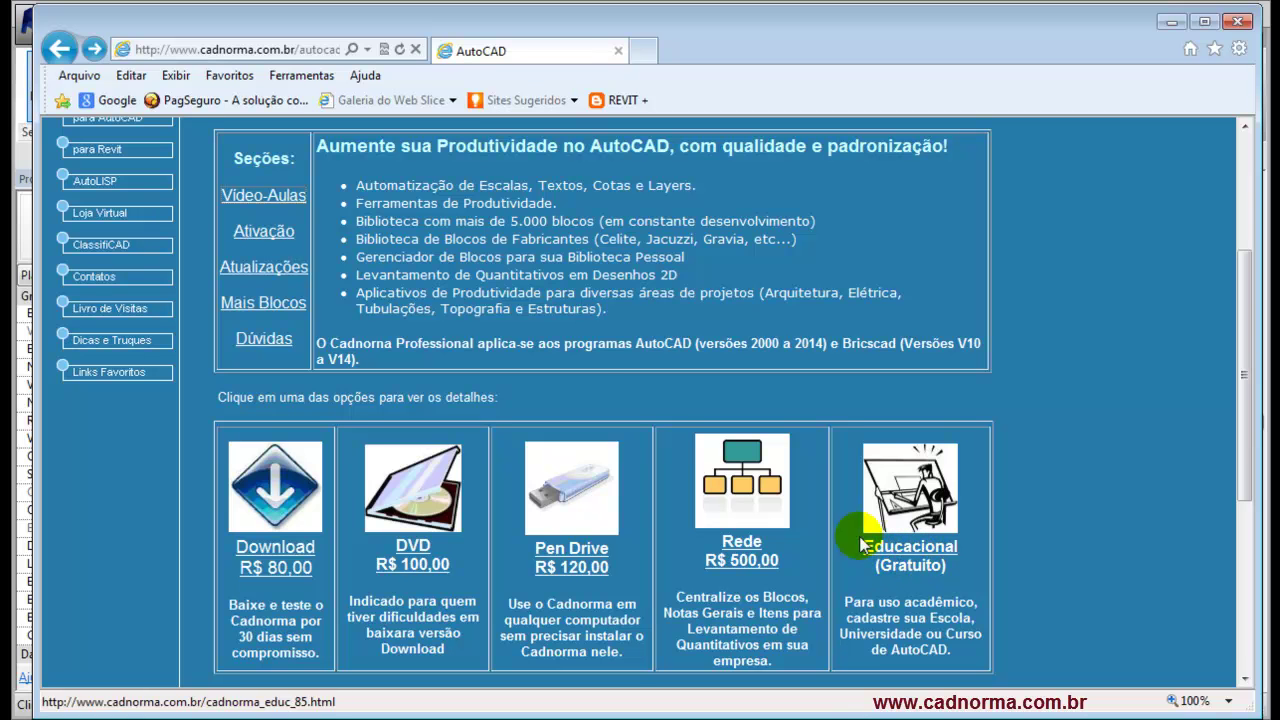
Open the site's AutoLISP page and look through the lessons of the Curso de AutoLISP.
click(90, 188)
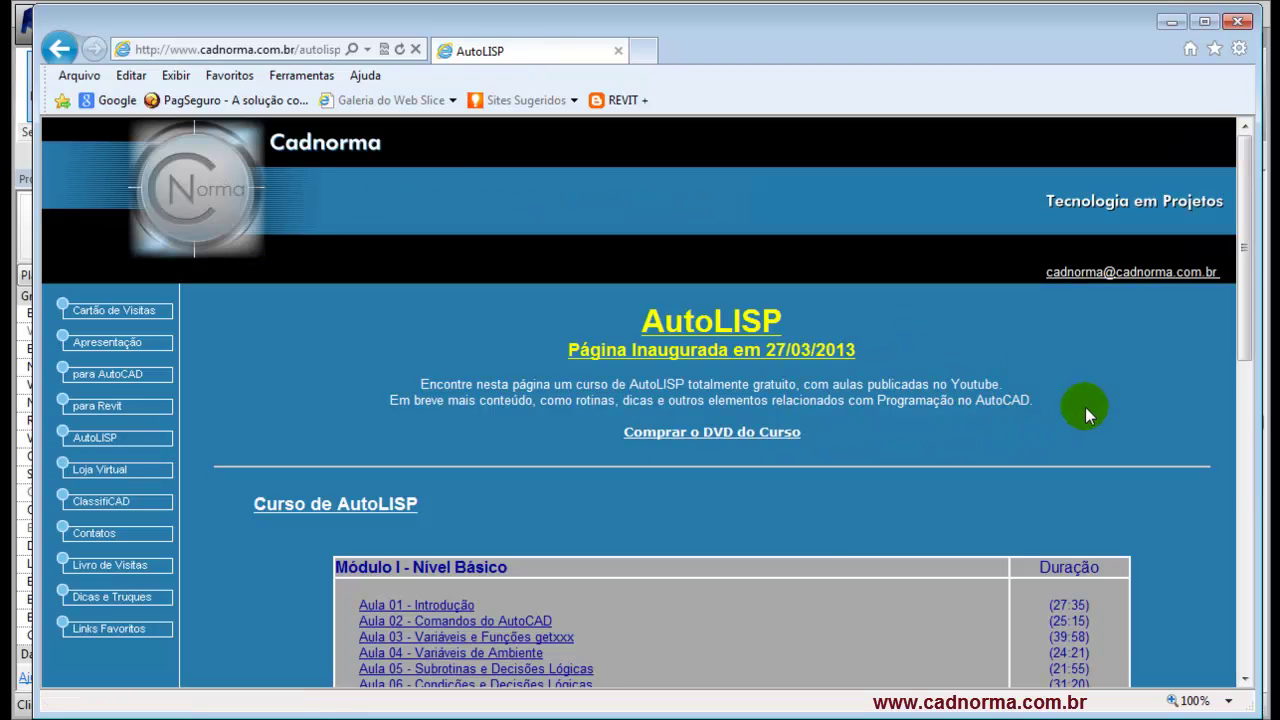
scroll(1090, 407, down, 3)
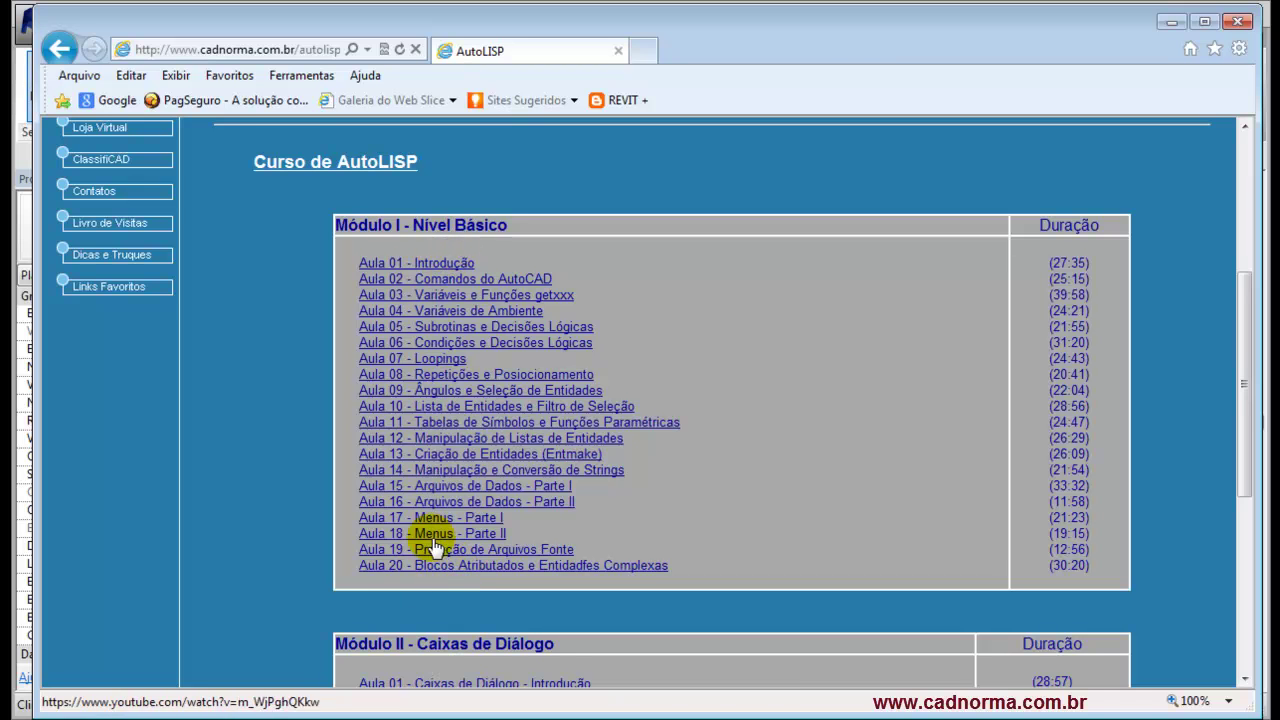
scroll(455, 185, up, 3)
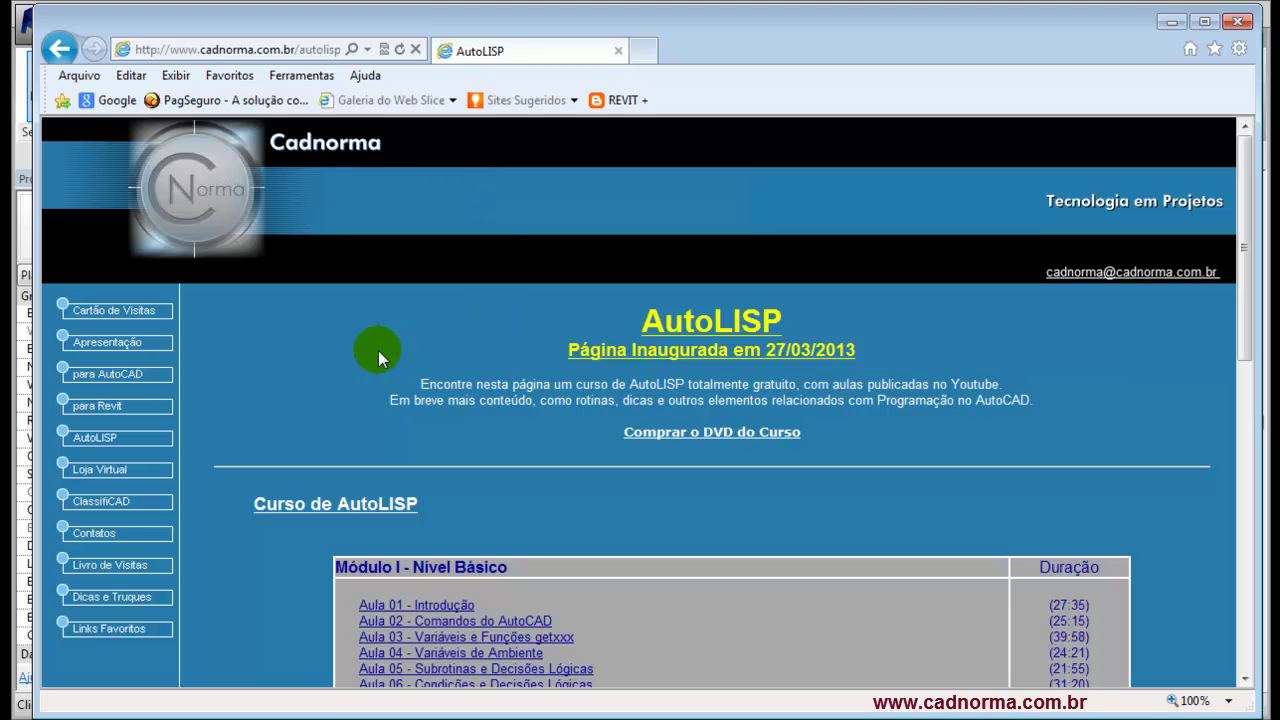
Open the Loja Virtual page and read the products, payment options and purchase notes.
click(99, 471)
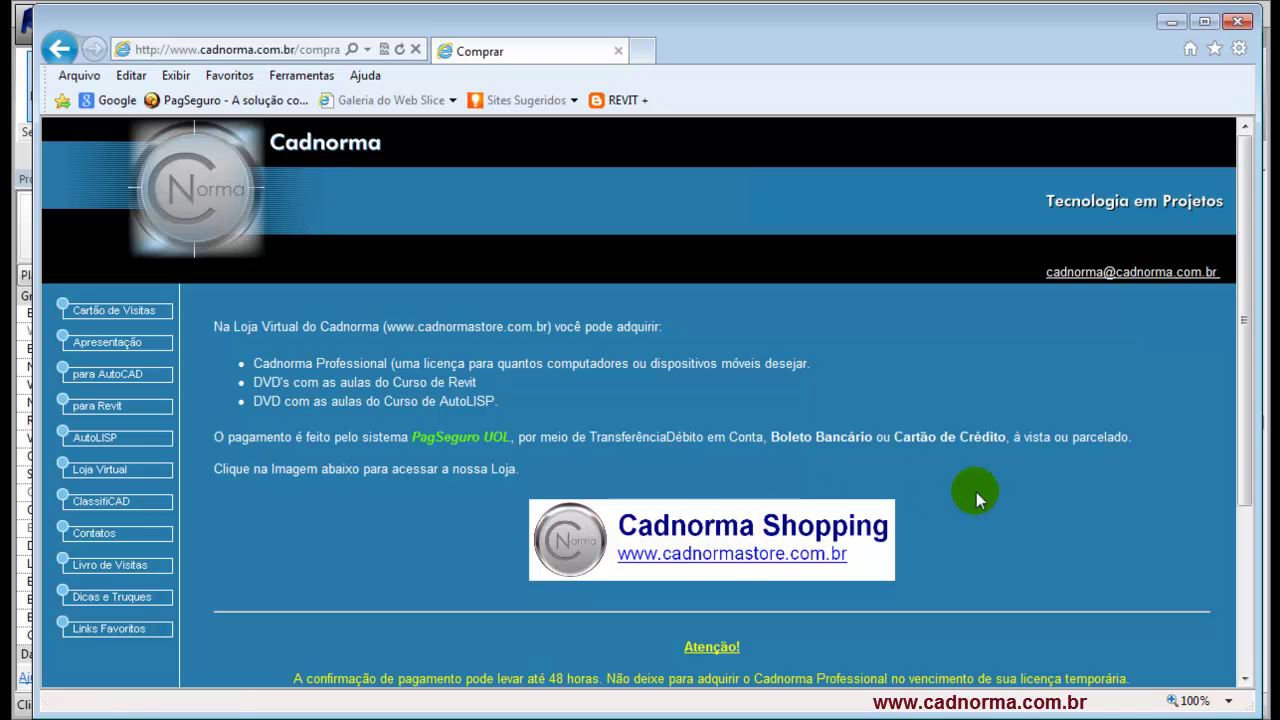
scroll(995, 484, down, 3)
scroll(991, 484, up, 2)
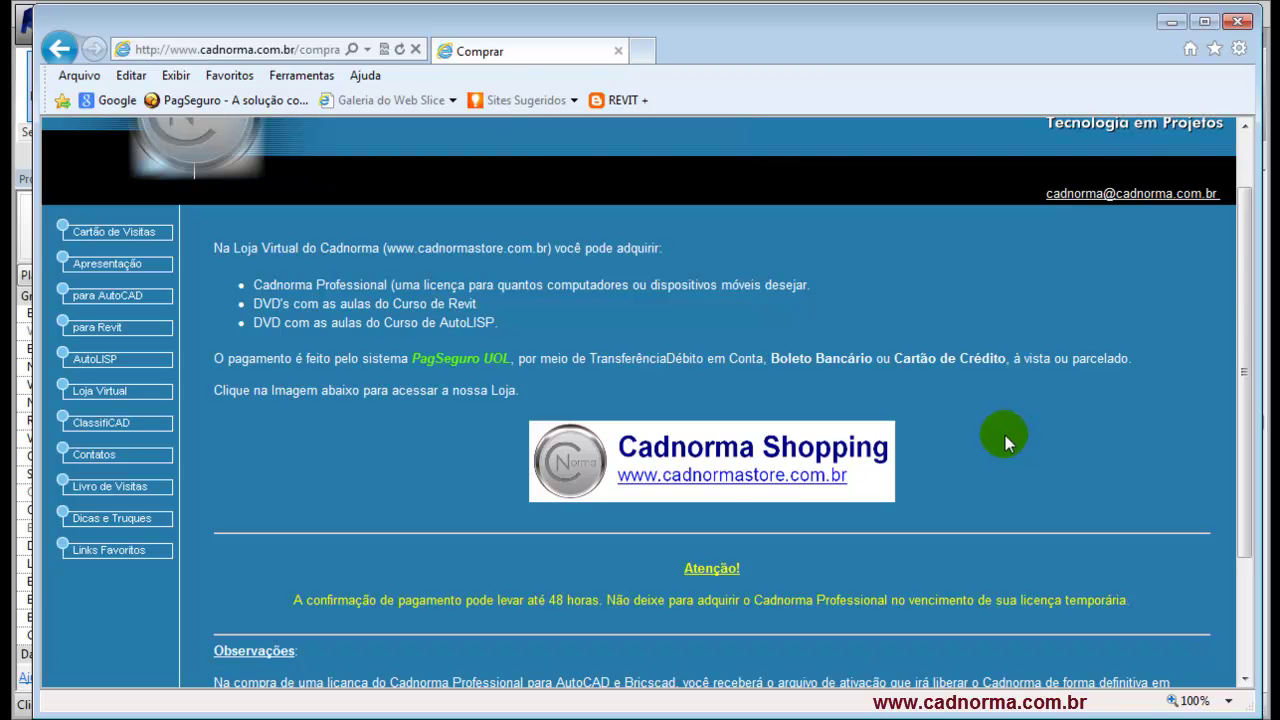
scroll(1005, 435, up, 1)
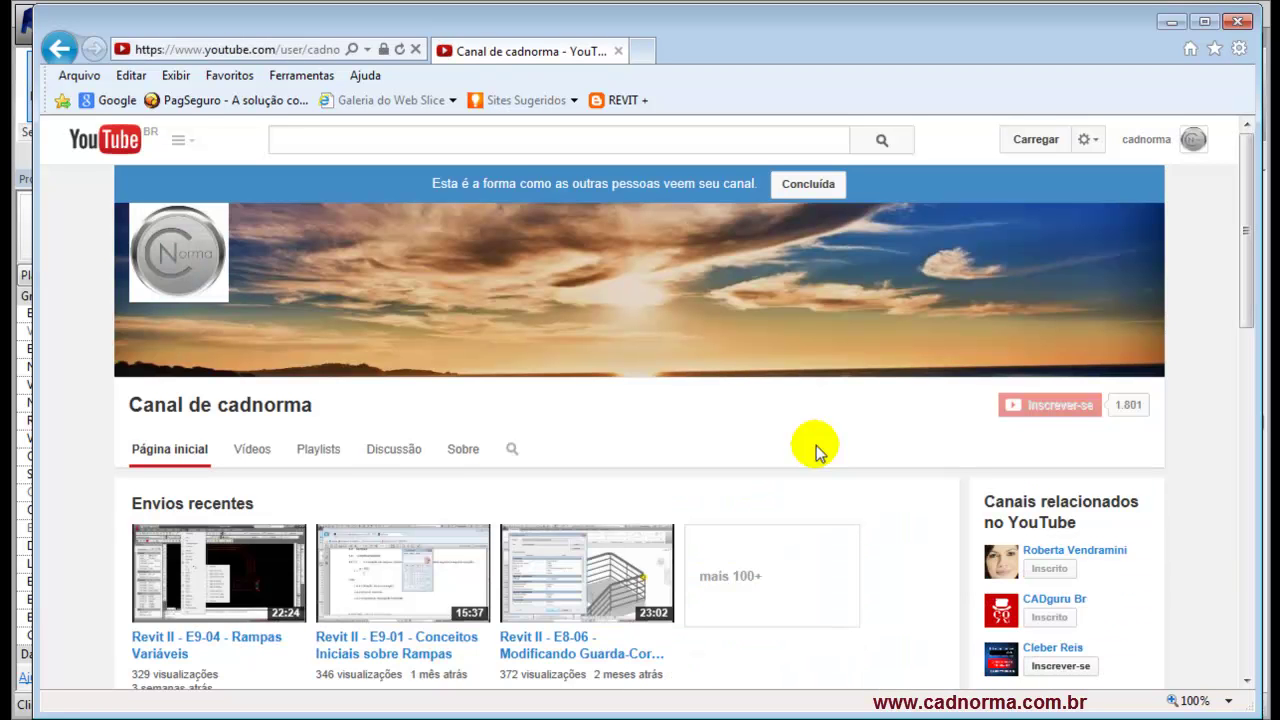
click(791, 444)
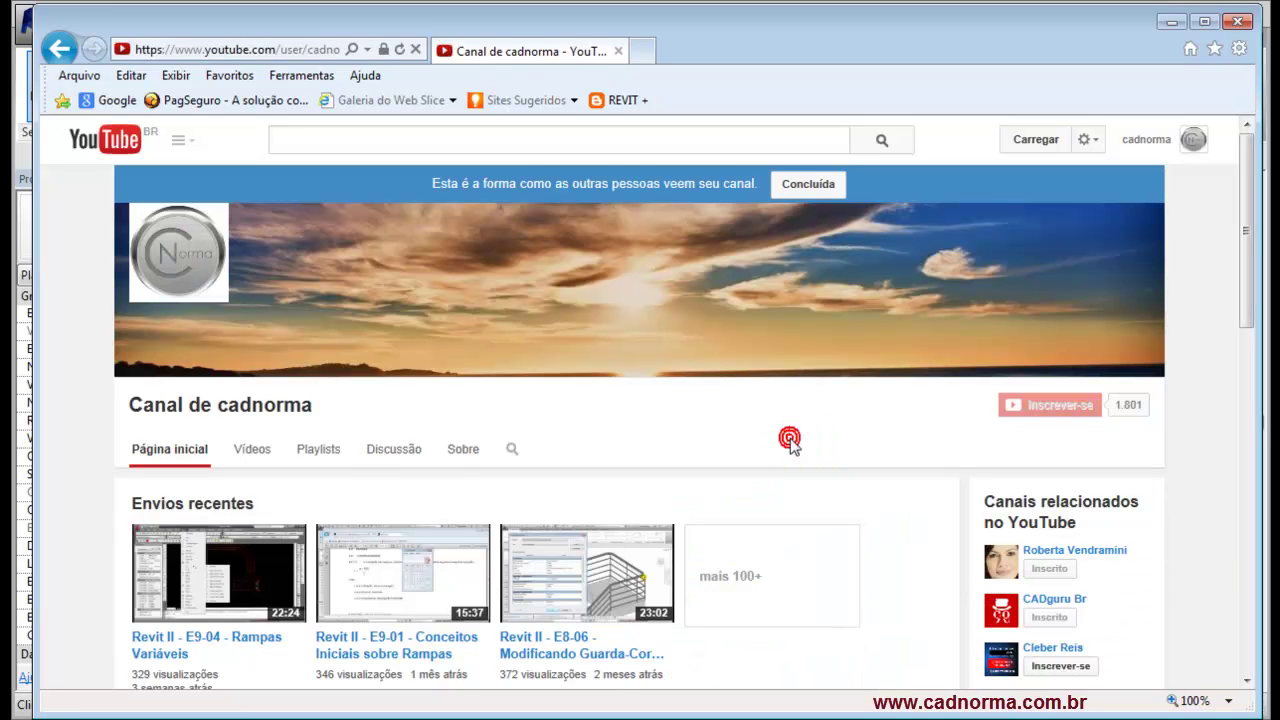